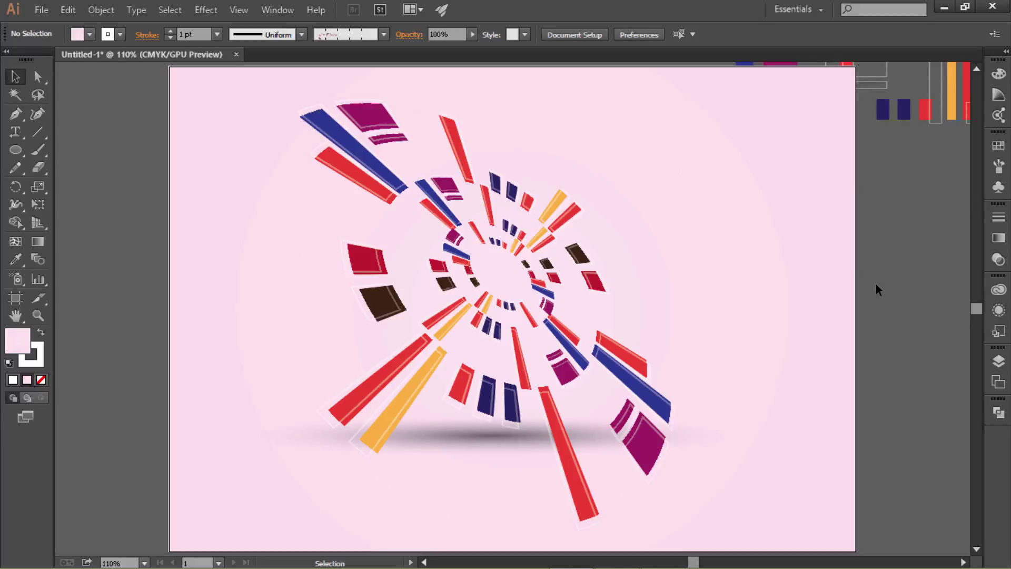
# Add a new layer and hide Layer 1 with the finished artwork
pyautogui.click(998, 362)
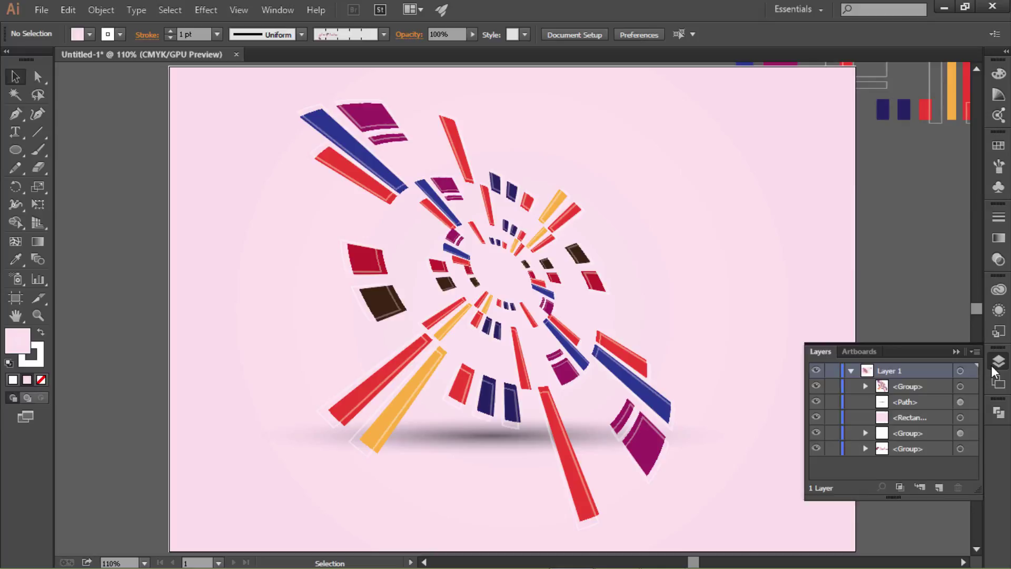
pyautogui.click(939, 487)
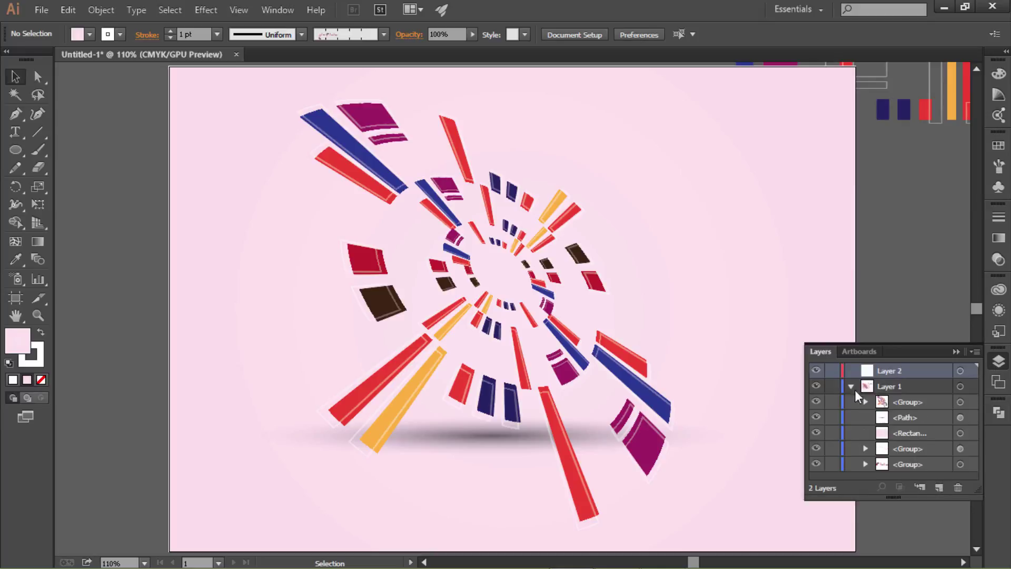
pyautogui.click(850, 386)
pyautogui.click(816, 387)
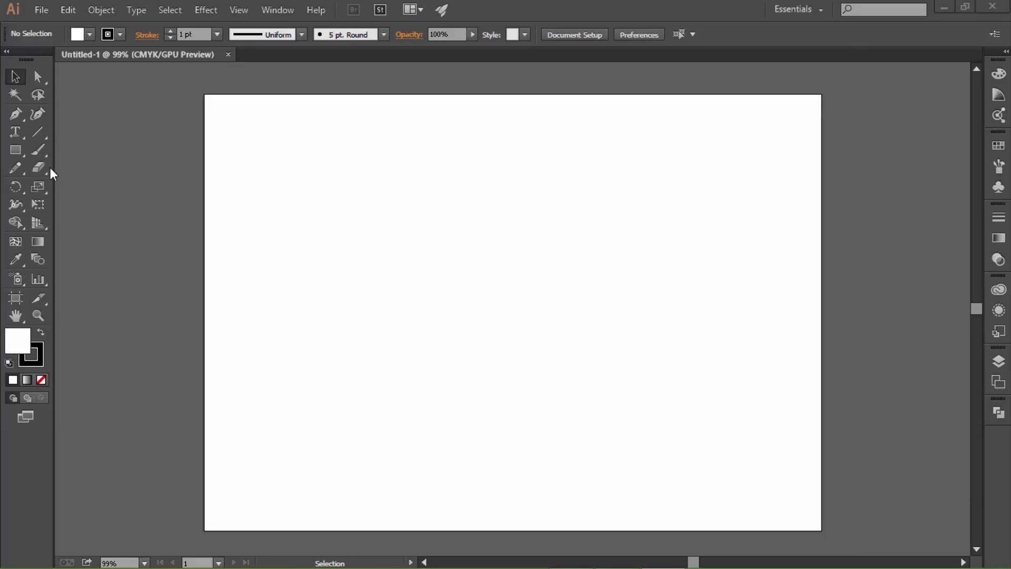
# Draw a small 7.408 × 20.108 mm rectangle with the Rectangle tool
pyautogui.click(20, 147)
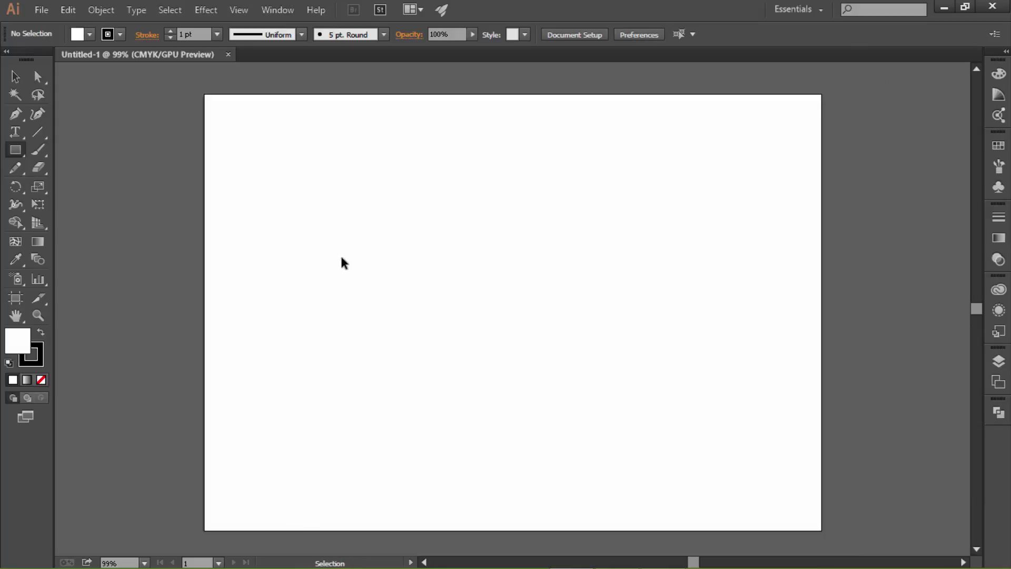
pyautogui.hotkey('ctrl', '1')
pyautogui.moveTo(433, 274); pyautogui.dragTo(292, 235)
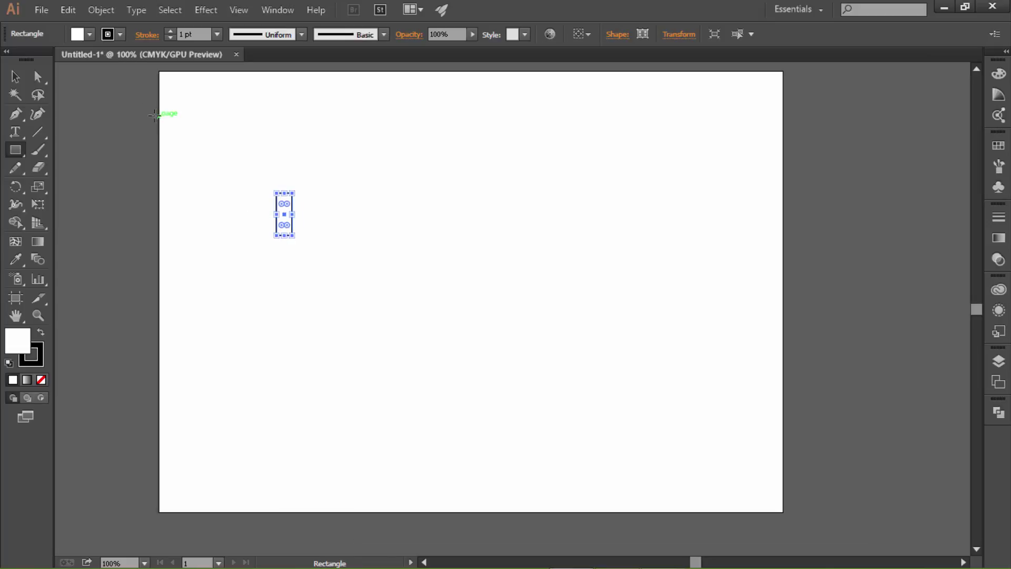
# Give the rectangle no stroke and a red fill (C=0 M=90 Y=85 K=0)
pyautogui.click(121, 35)
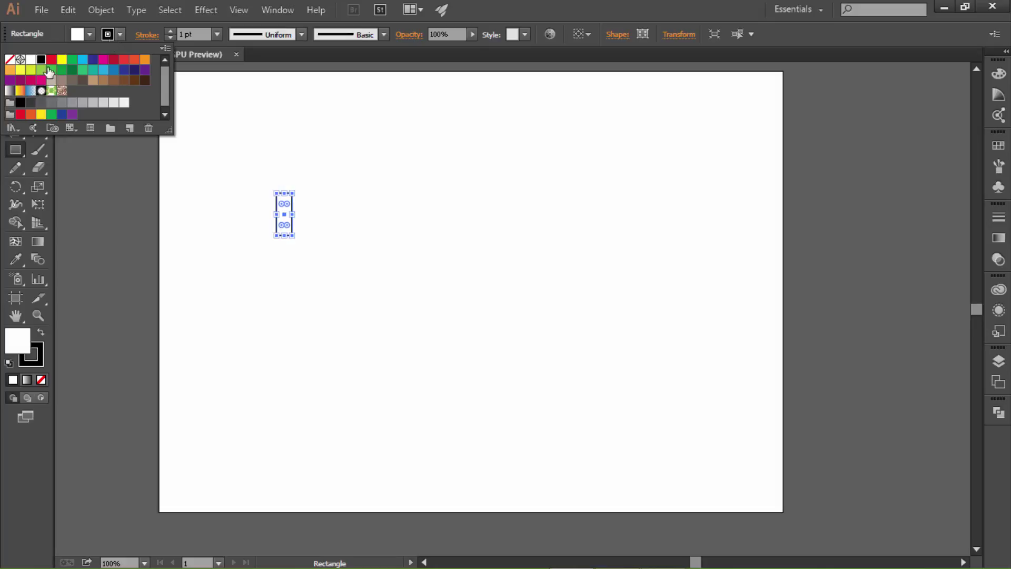
pyautogui.click(9, 59)
pyautogui.click(90, 33)
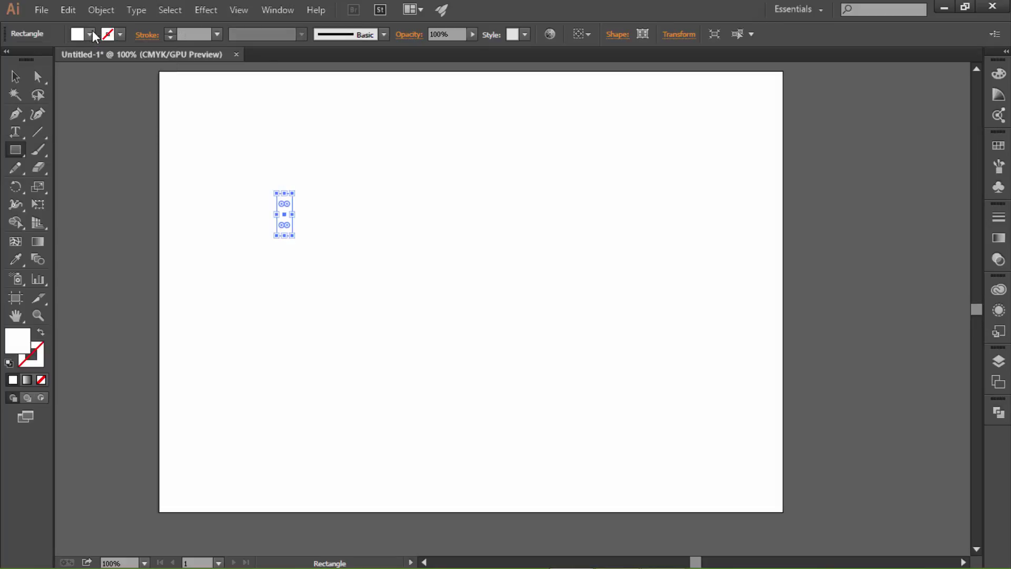
pyautogui.click(90, 33)
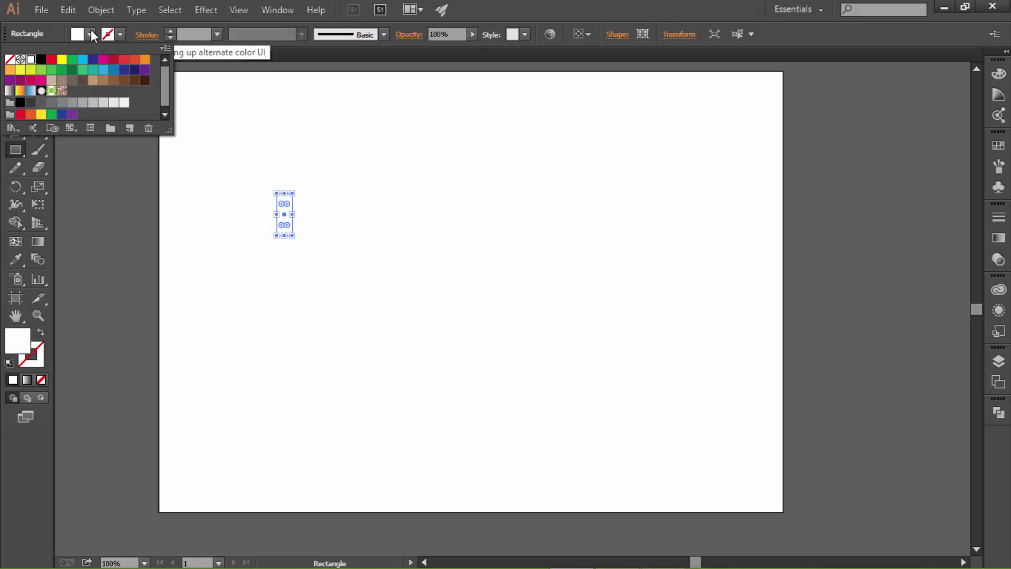
pyautogui.click(124, 59)
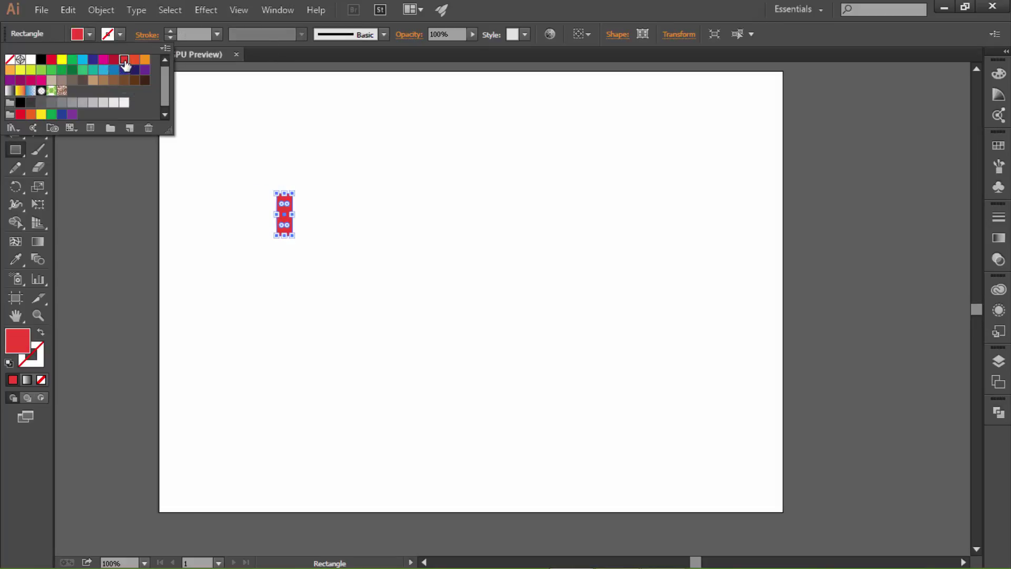
pyautogui.click(90, 34)
# Zoom to 150% and Alt-drag copies of the red bar, shortening one and narrowing another to 5.29 mm
pyautogui.click(15, 76)
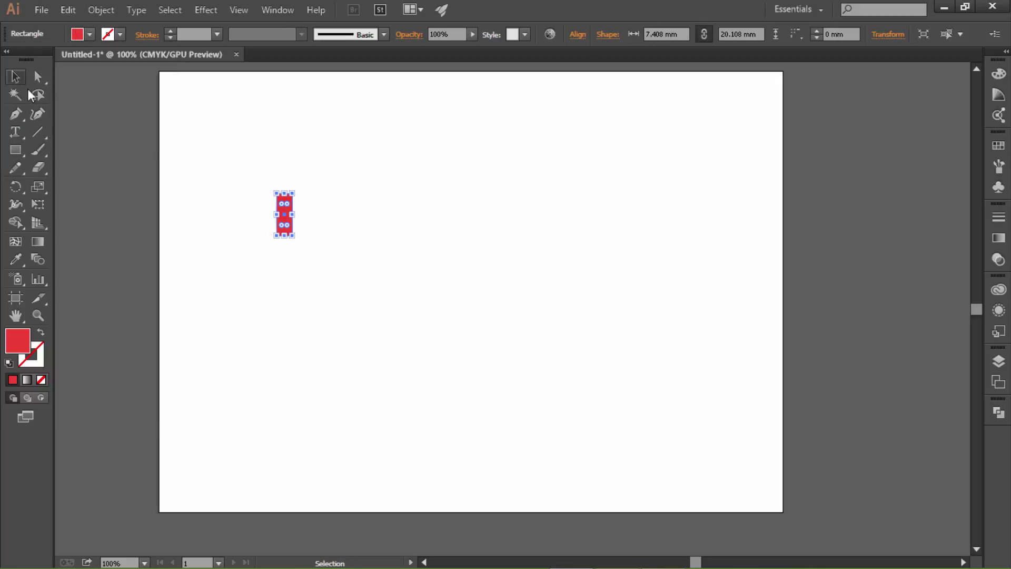
pyautogui.keyDown('ctrl'); pyautogui.click(305, 220); pyautogui.keyUp('ctrl')
pyautogui.moveTo(511, 288); pyautogui.dragTo(216, 245)
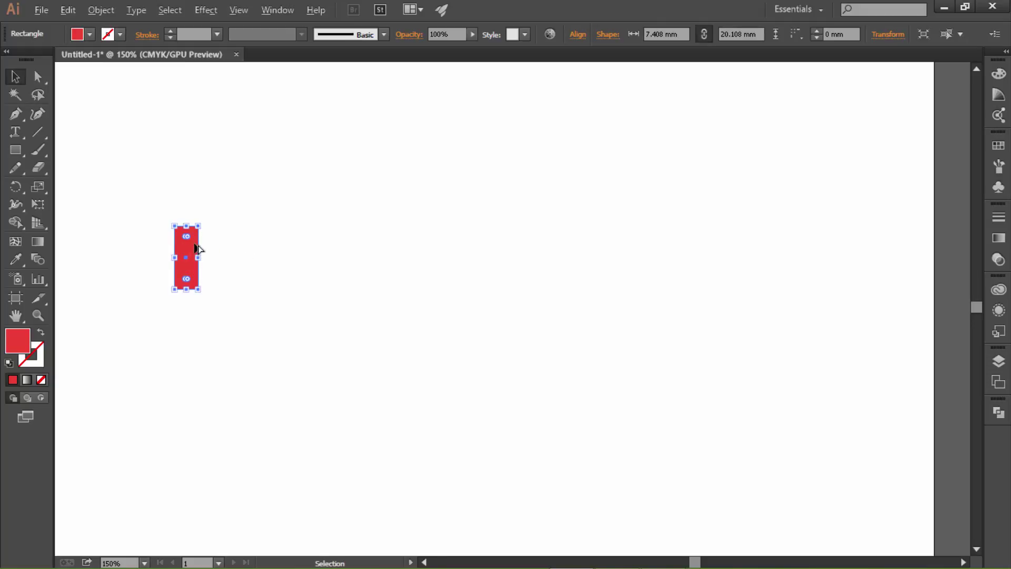
pyautogui.moveTo(192, 250); pyautogui.dragTo(289, 245)
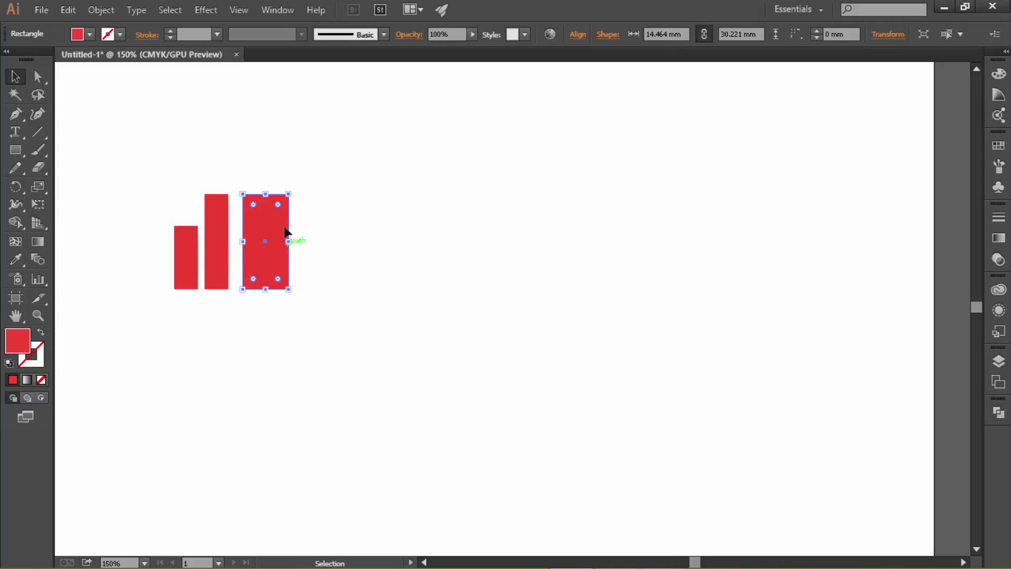
pyautogui.moveTo(267, 295); pyautogui.dragTo(360, 241)
pyautogui.click(219, 224)
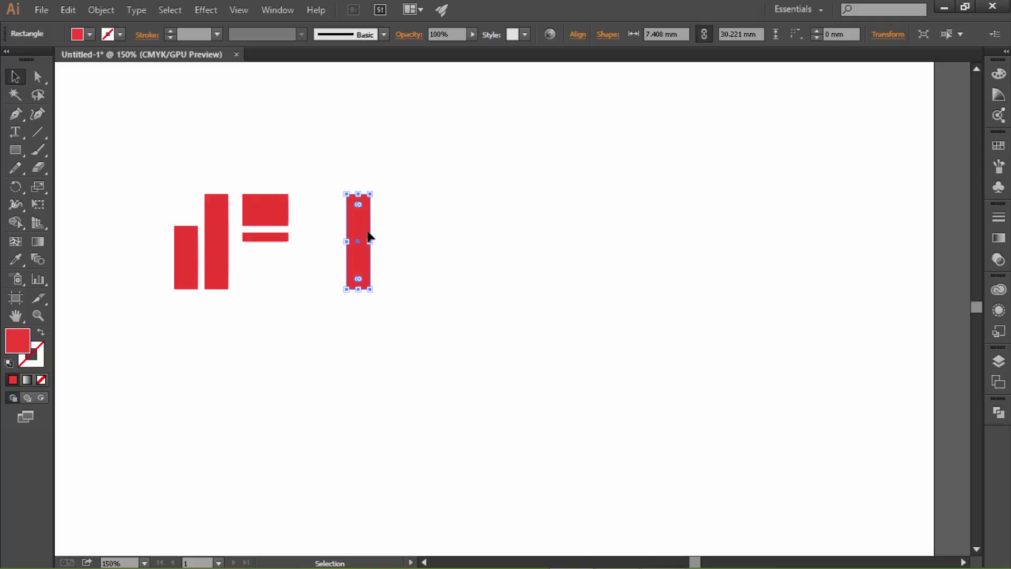
pyautogui.moveTo(369, 235); pyautogui.dragTo(438, 269)
# Repeat copies with Ctrl+D, adding a tall 3.65 mm bar, an 11.1 mm short block and its duplicate
pyautogui.hotkey('ctrl', 'd')
pyautogui.click(478, 284)
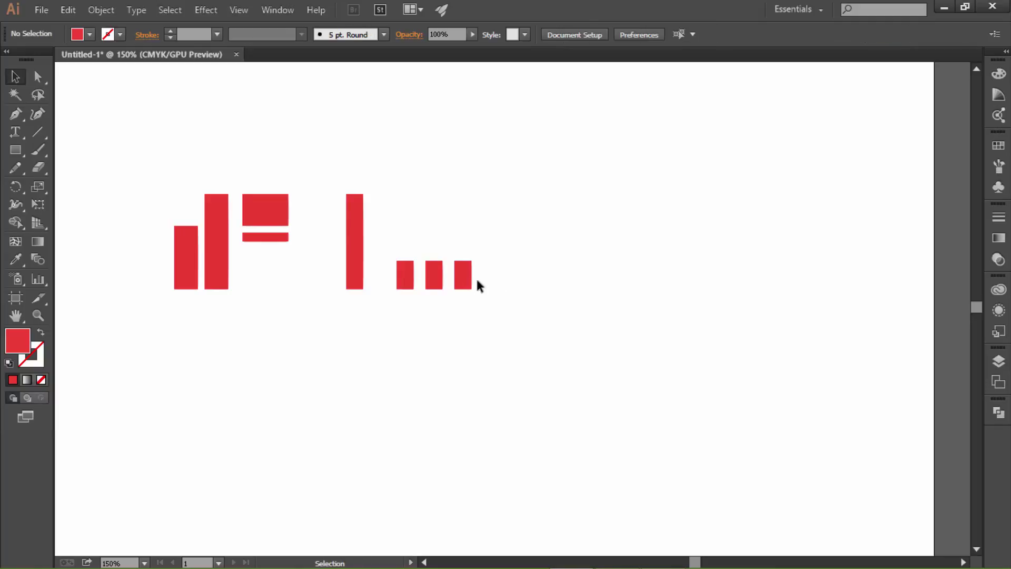
pyautogui.moveTo(470, 274); pyautogui.dragTo(500, 203)
pyautogui.moveTo(510, 246)
pyautogui.mouseDown()
pyautogui.moveTo(564, 226)
pyautogui.moveTo(502, 231)
pyautogui.moveTo(523, 231)
pyautogui.mouseUp()
pyautogui.moveTo(522, 232); pyautogui.dragTo(569, 232)
pyautogui.moveTo(572, 246); pyautogui.dragTo(594, 255)
pyautogui.moveTo(578, 204); pyautogui.dragTo(628, 269)
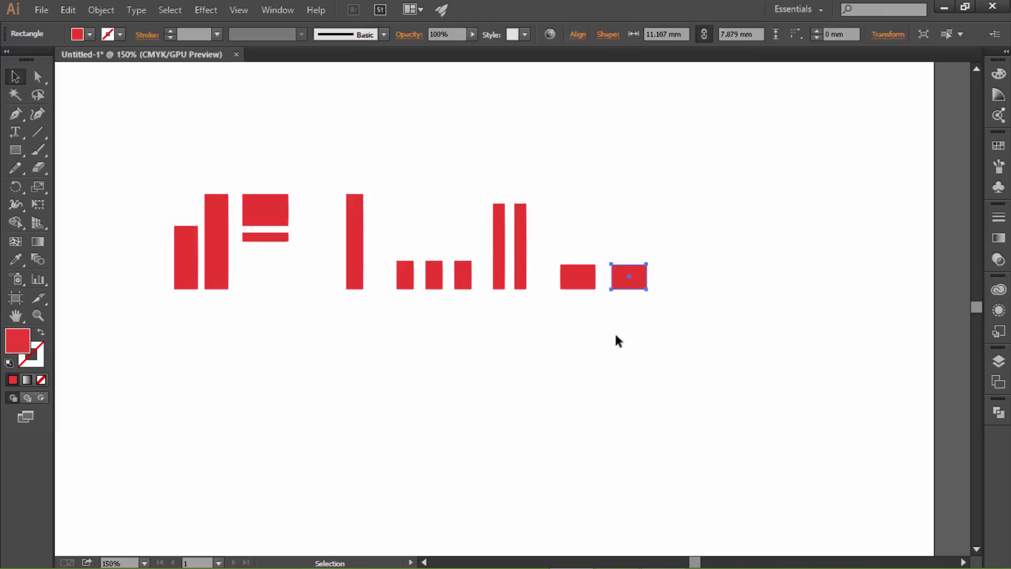
pyautogui.click(615, 336)
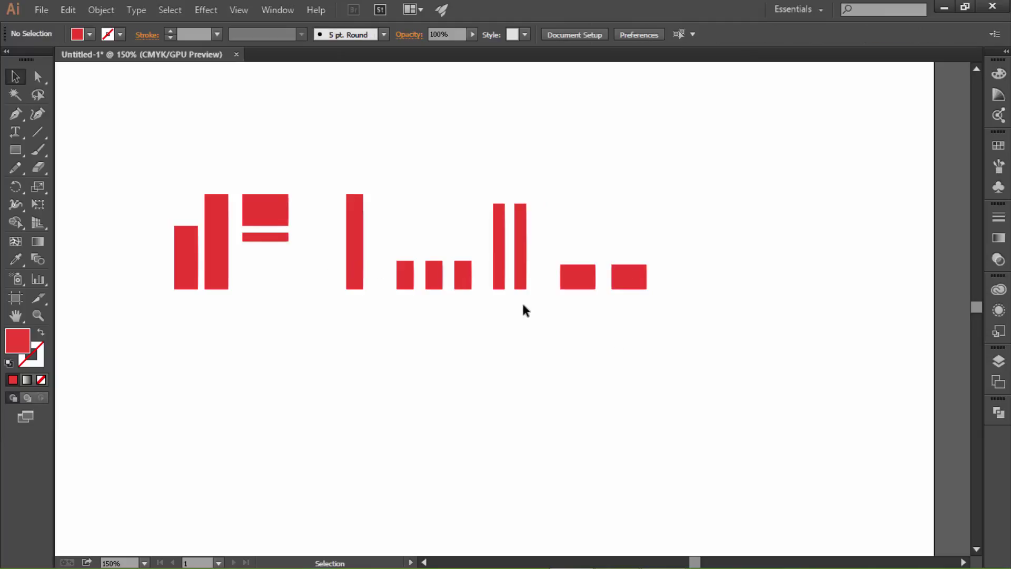
pyautogui.click(219, 223)
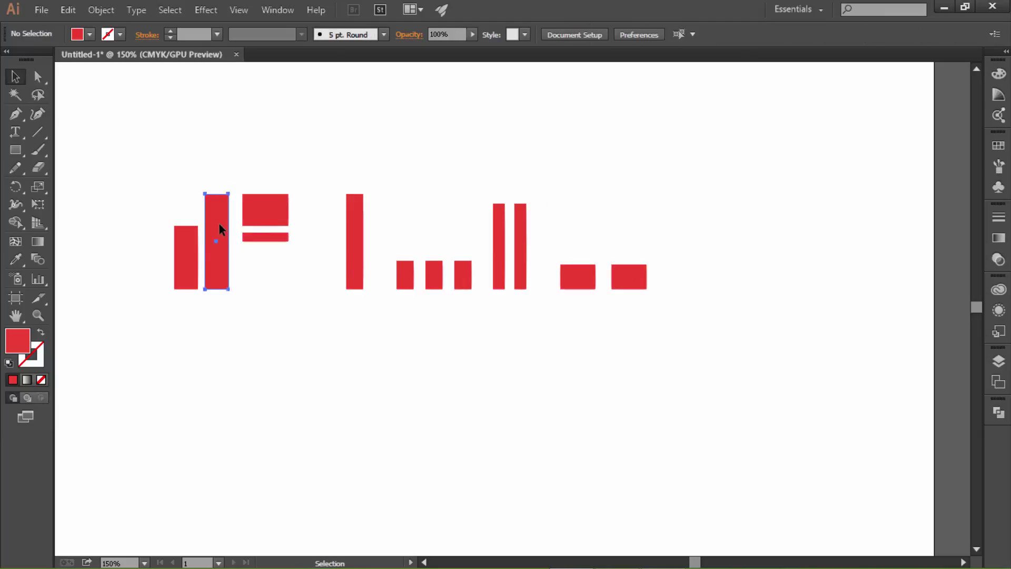
# Recolour the second bar dark blue, the two stacked blocks plum and two small bars navy
pyautogui.click(91, 34)
pyautogui.click(124, 70)
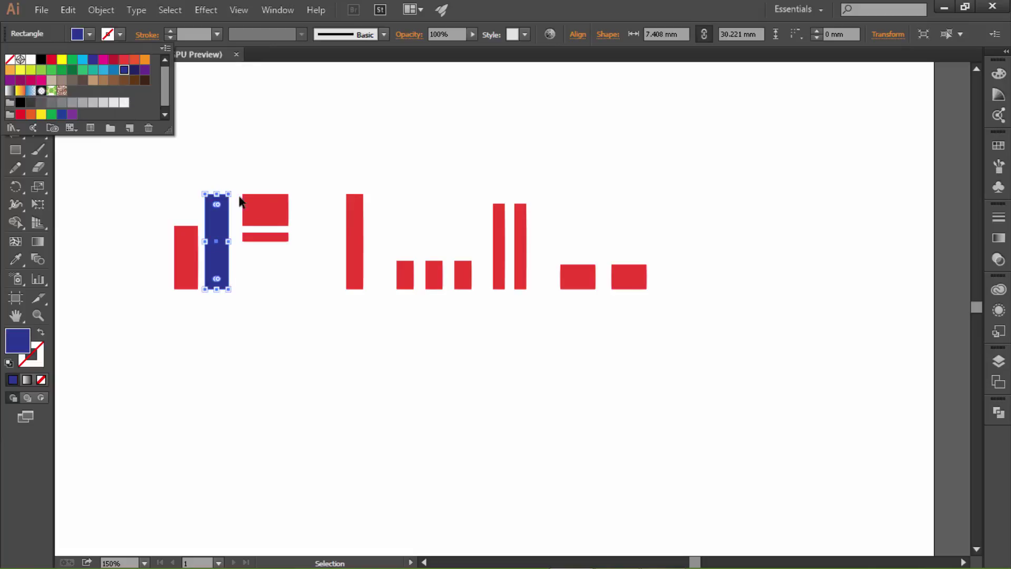
pyautogui.moveTo(247, 162); pyautogui.dragTo(287, 258)
pyautogui.click(91, 34)
pyautogui.click(20, 79)
pyautogui.moveTo(397, 251); pyautogui.dragTo(440, 281)
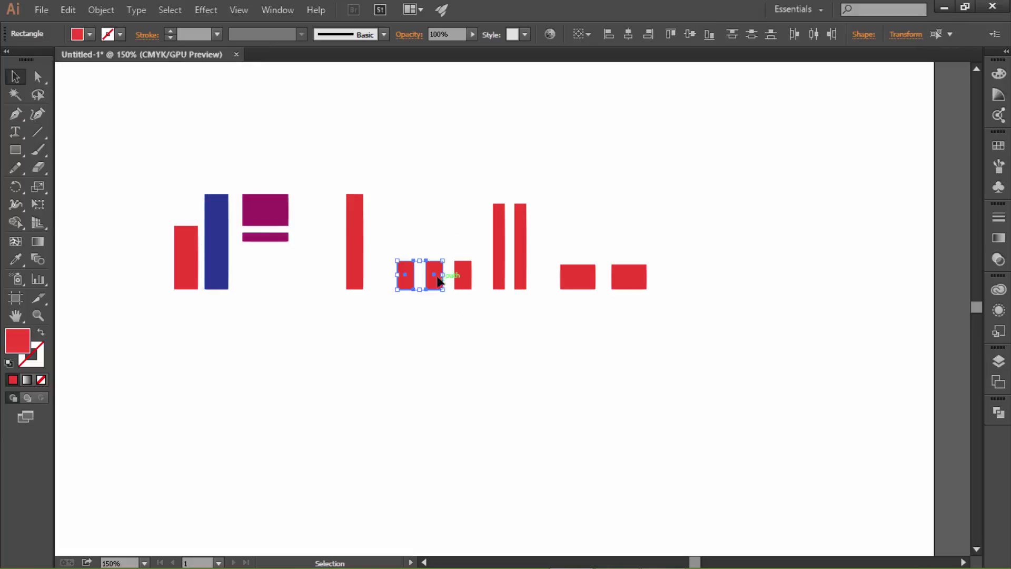
pyautogui.click(91, 34)
pyautogui.click(125, 79)
pyautogui.click(452, 274)
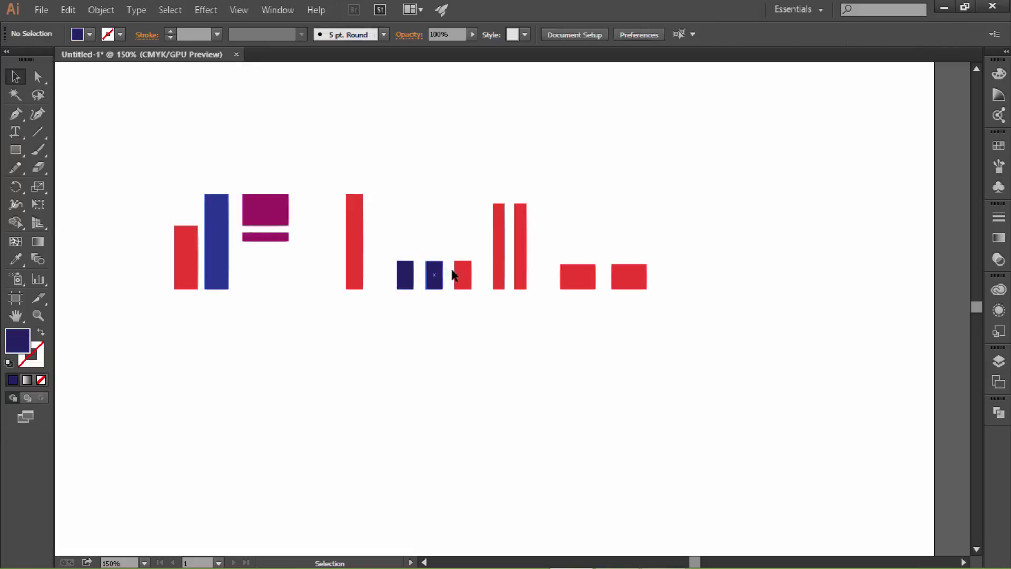
# Make the thin tall bar orange, the left short block dark brown and the right one crimson
pyautogui.click(499, 227)
pyautogui.click(90, 34)
pyautogui.click(24, 78)
pyautogui.click(578, 276)
pyautogui.click(91, 35)
pyautogui.click(145, 93)
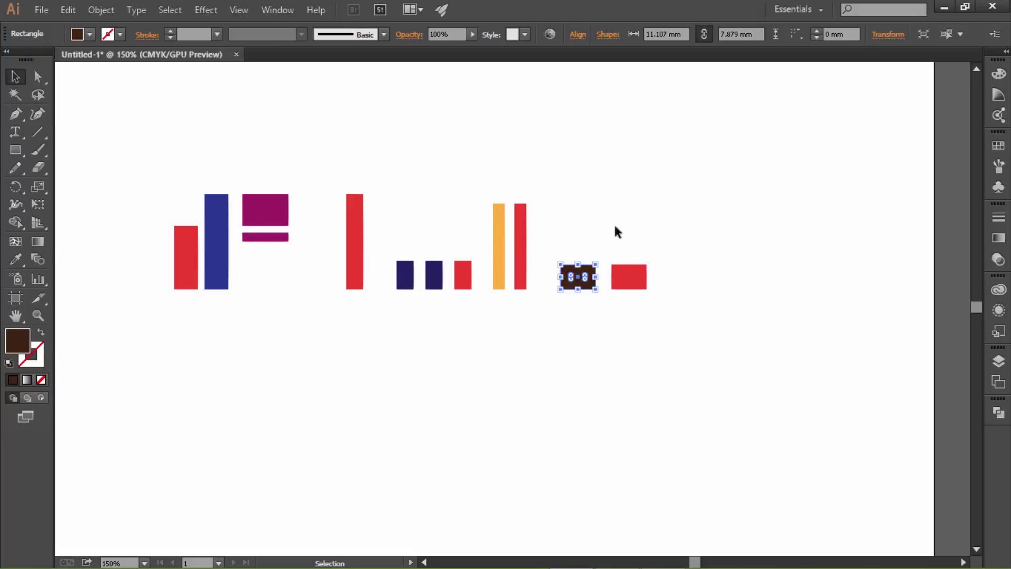
pyautogui.click(629, 277)
pyautogui.click(91, 34)
pyautogui.click(58, 87)
pyautogui.click(535, 346)
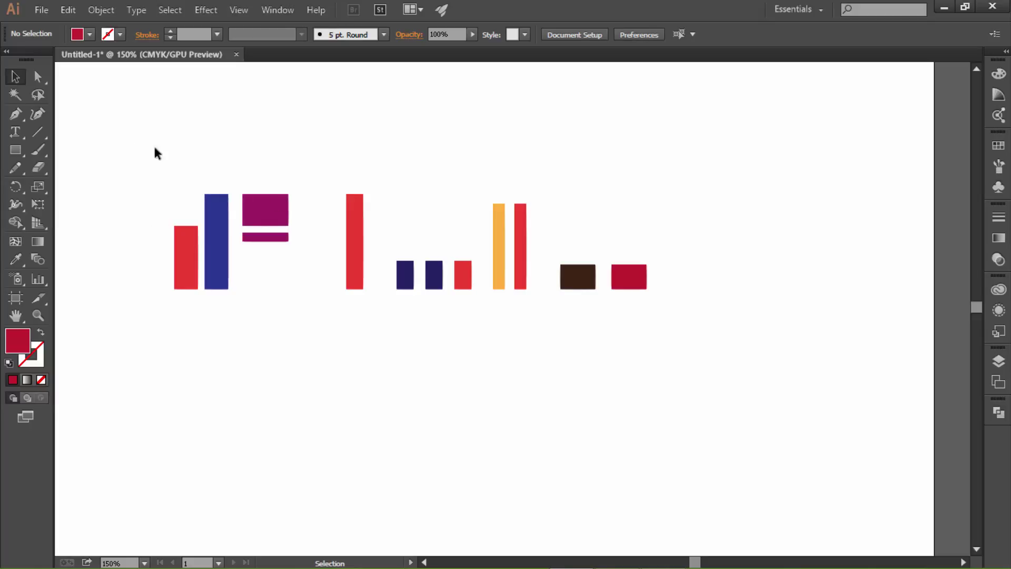
# Duplicate the whole row below itself and give the copies no fill and a white stroke
pyautogui.moveTo(125, 137); pyautogui.dragTo(751, 328)
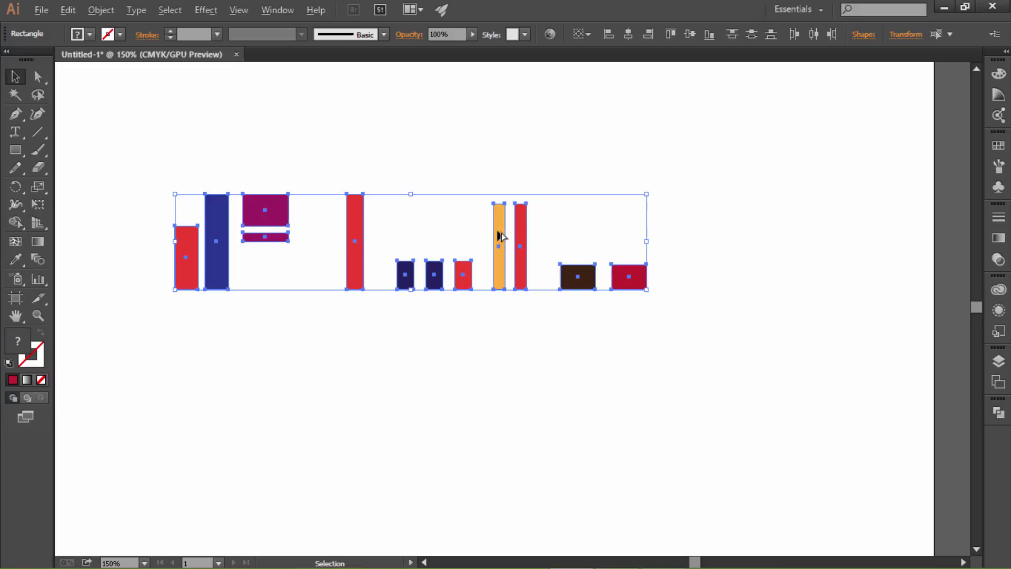
pyautogui.moveTo(499, 237); pyautogui.dragTo(497, 339)
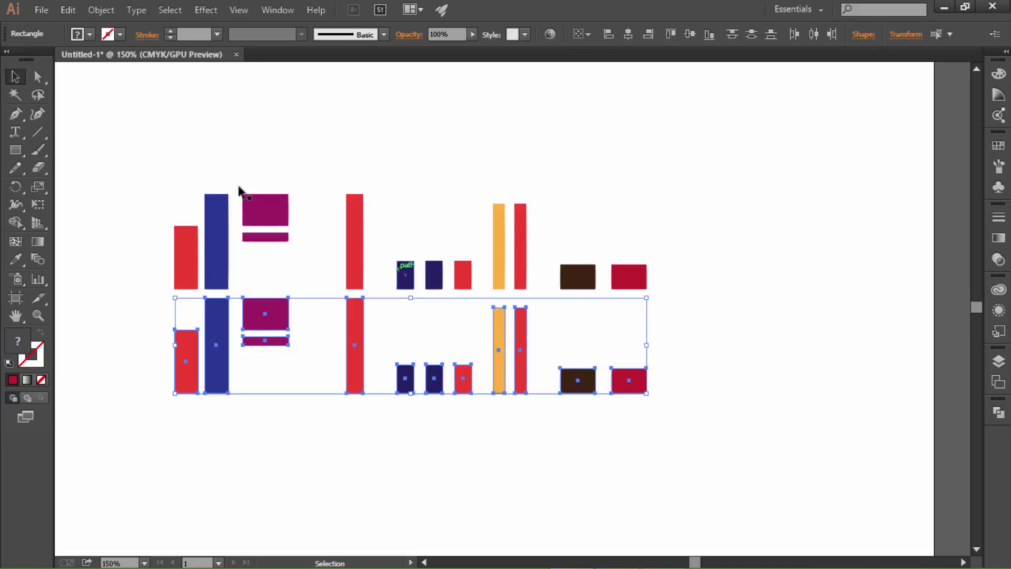
pyautogui.click(89, 35)
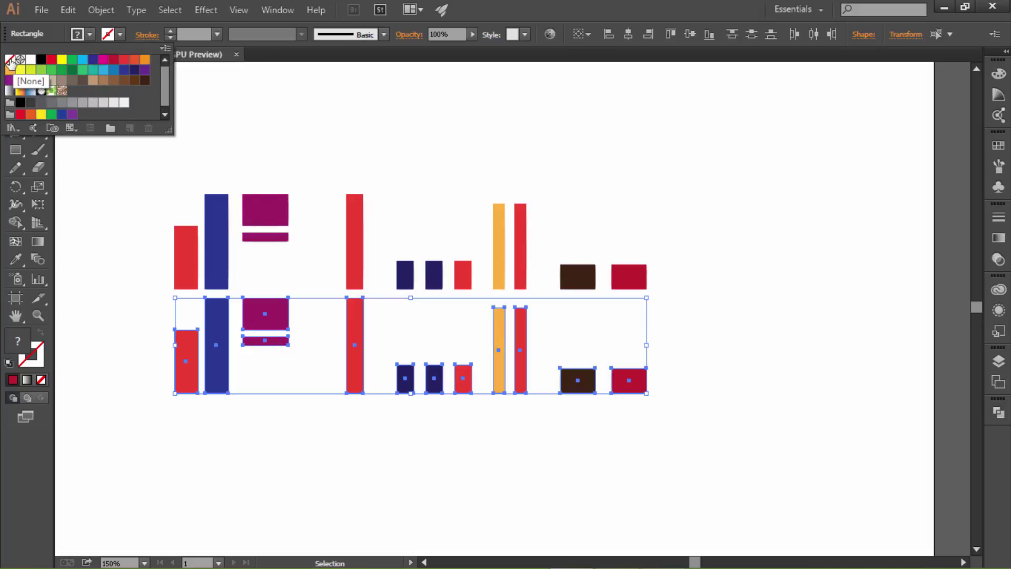
pyautogui.click(11, 63)
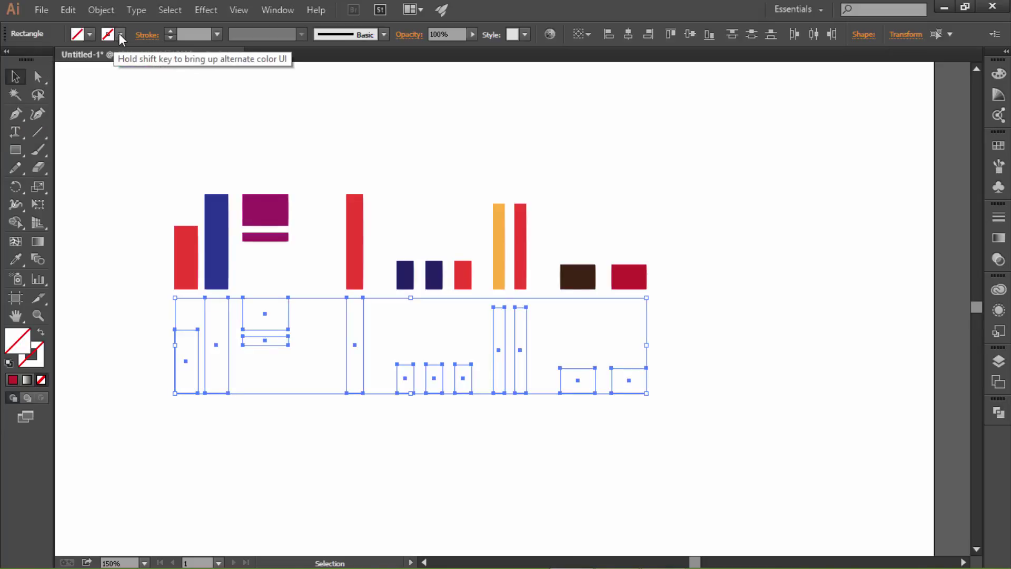
pyautogui.click(121, 37)
pyautogui.click(30, 59)
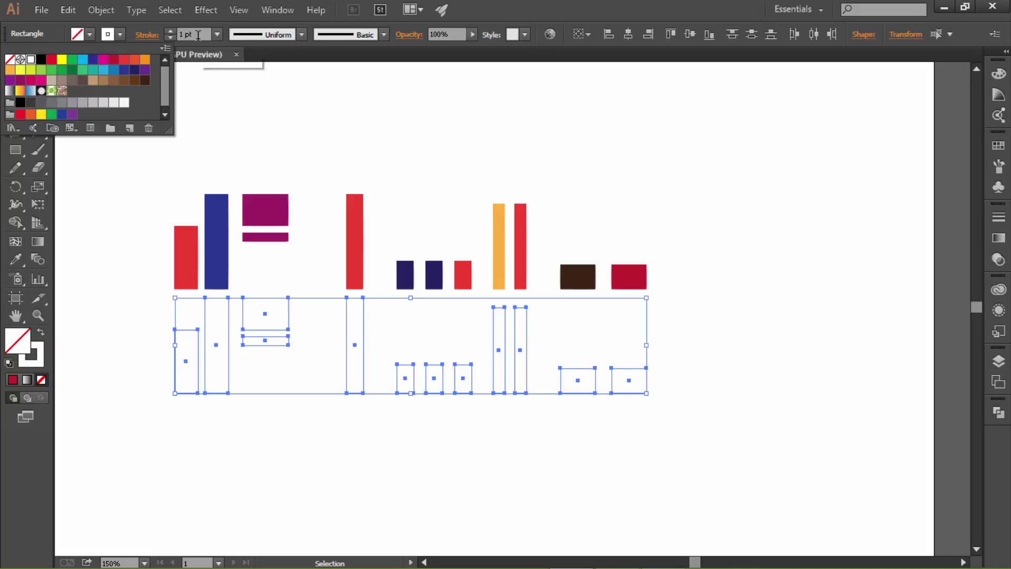
pyautogui.click(198, 35)
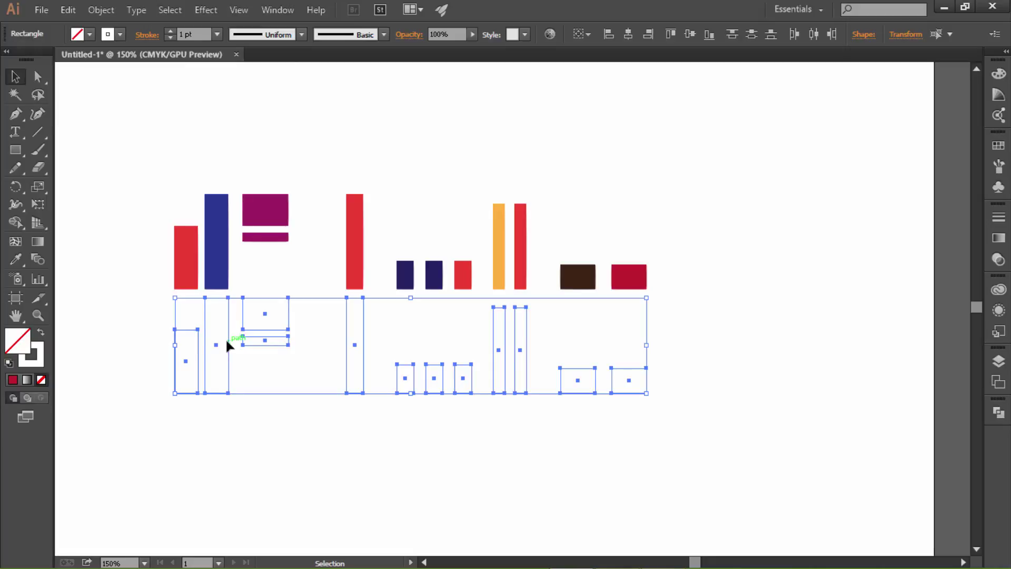
# Group the twelve coloured bars, then select the outline rectangles beneath them
pyautogui.click(105, 9)
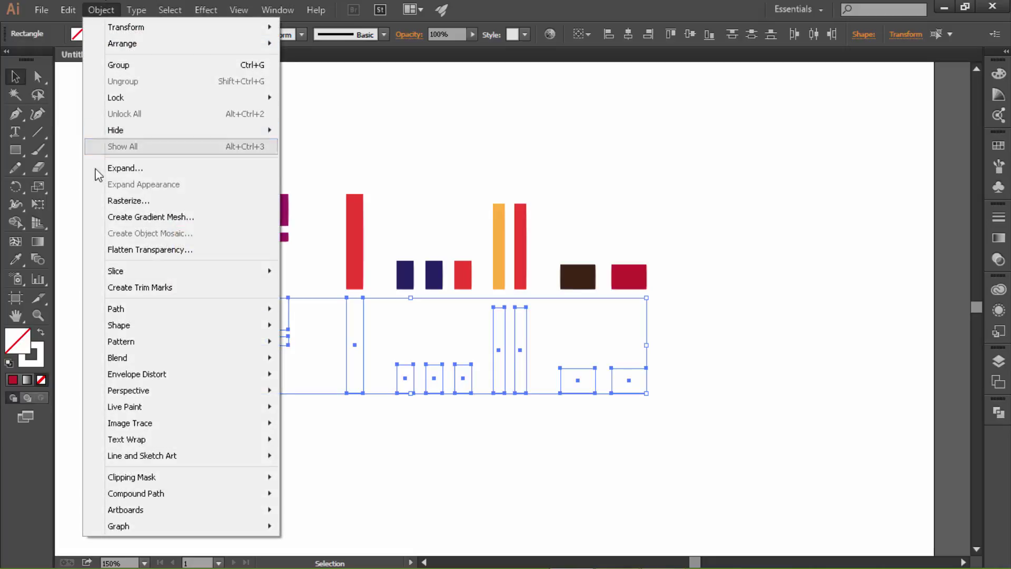
pyautogui.click(143, 68)
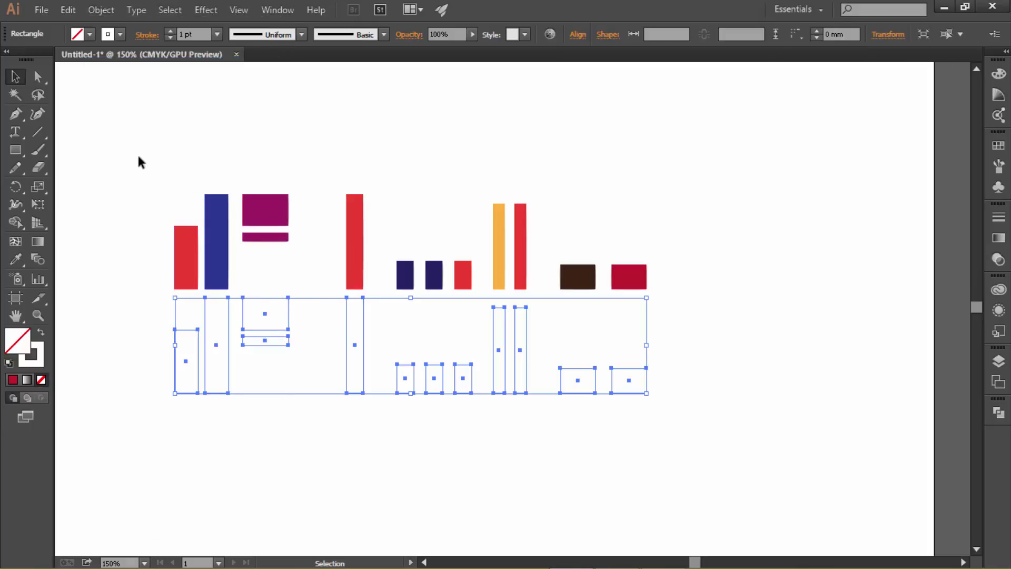
pyautogui.moveTo(139, 161); pyautogui.dragTo(733, 283)
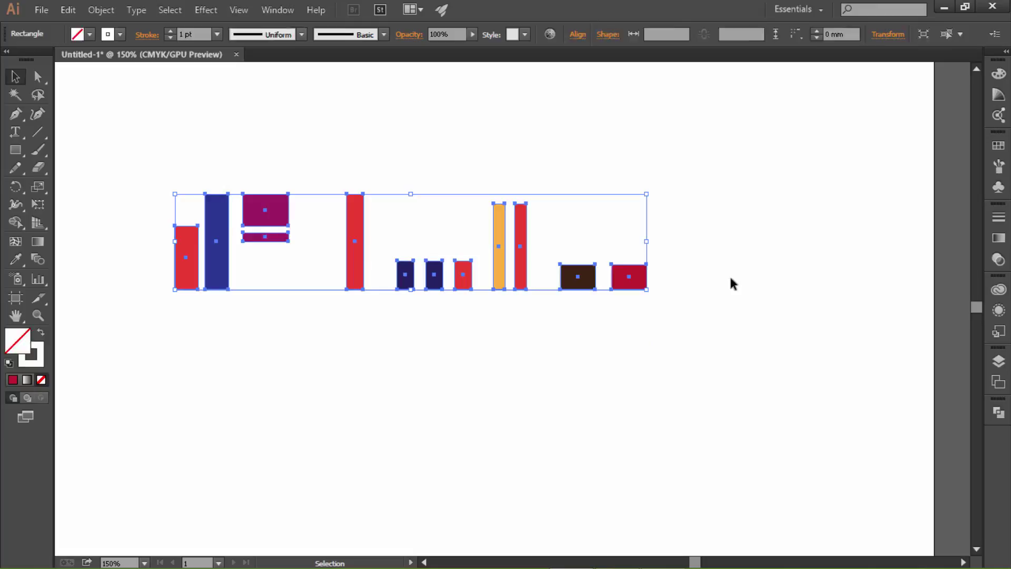
pyautogui.click(93, 10)
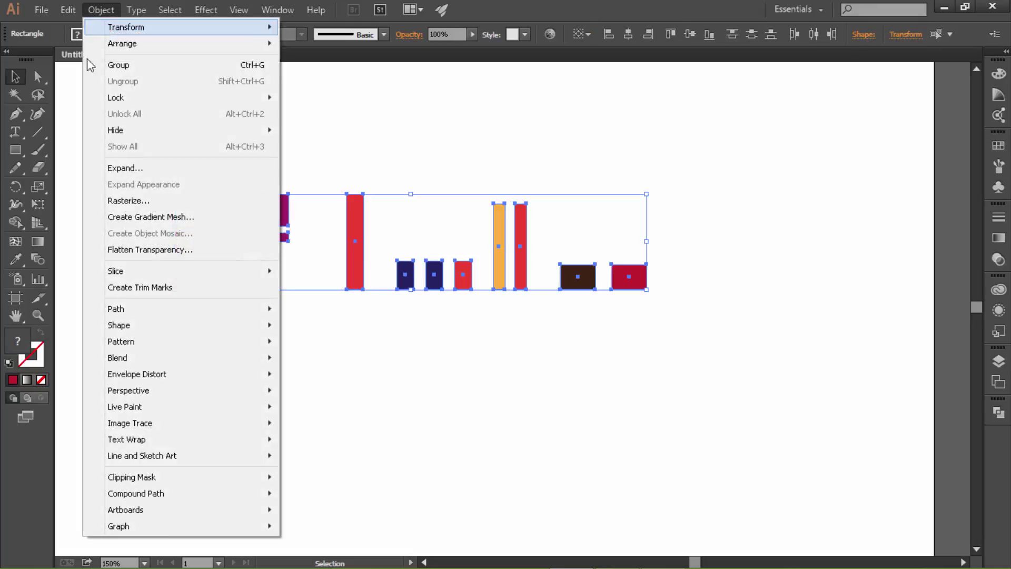
pyautogui.click(135, 68)
pyautogui.click(292, 349)
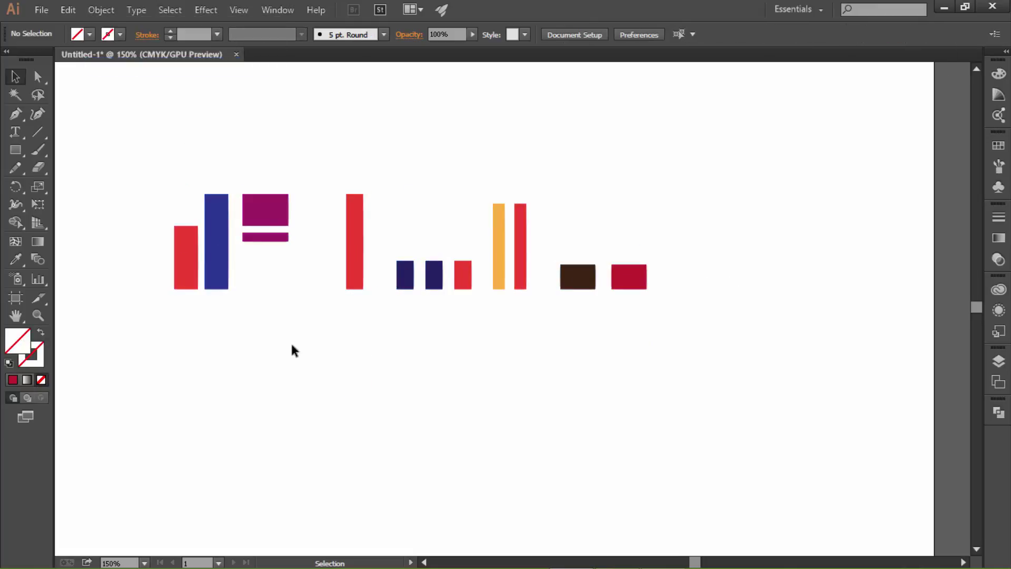
pyautogui.moveTo(154, 340); pyautogui.dragTo(685, 405)
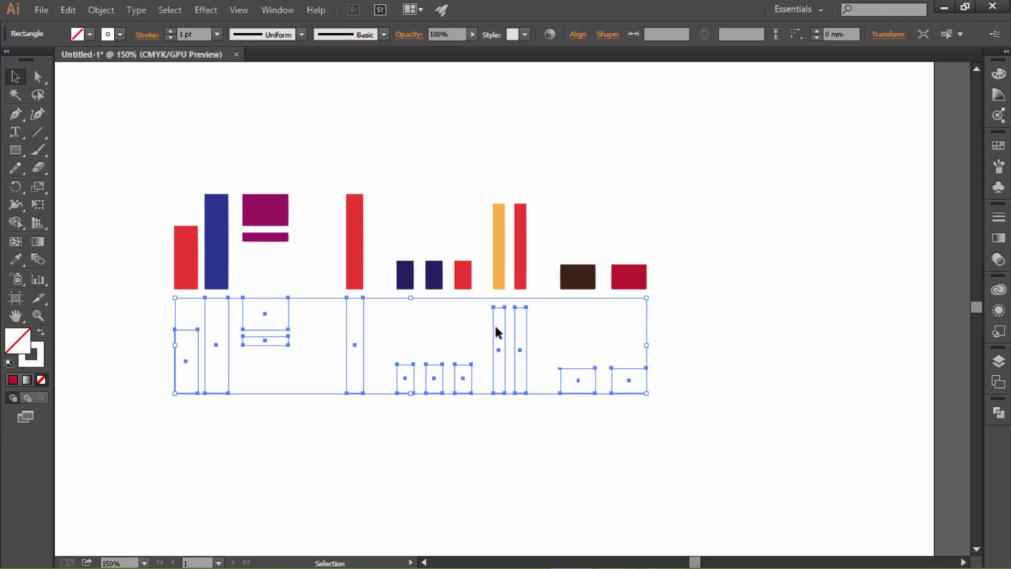
# Move the outline rectangles up onto the bars and set their opacity to 40%
pyautogui.moveTo(495, 330); pyautogui.dragTo(495, 216)
pyautogui.click(409, 408)
pyautogui.click(365, 263)
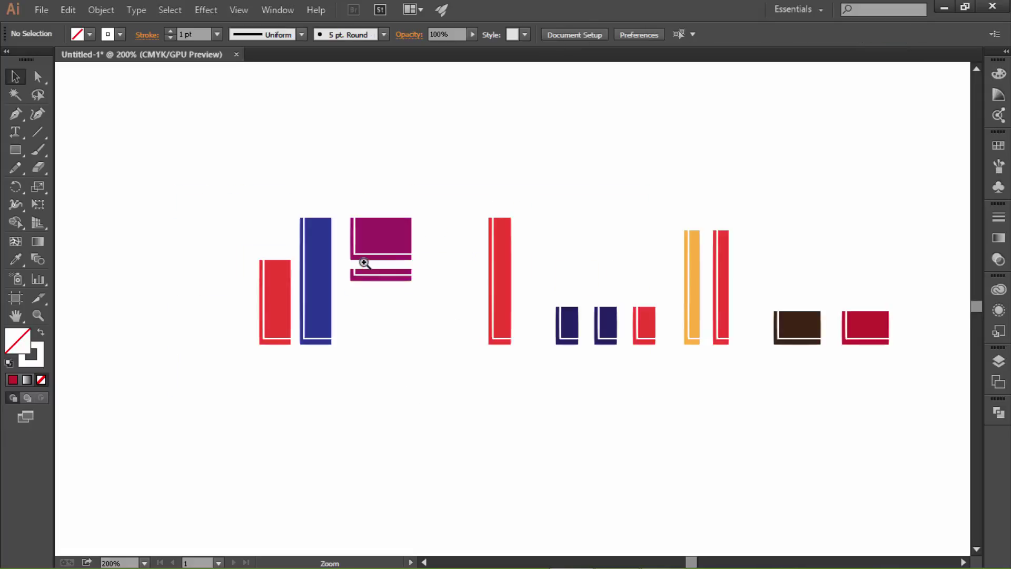
pyautogui.click(343, 271)
pyautogui.click(304, 288)
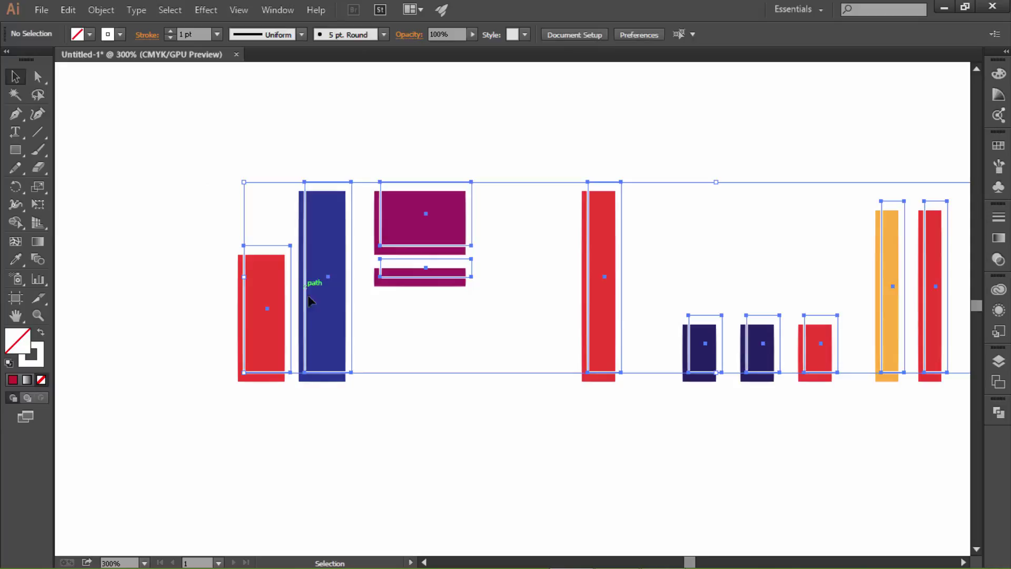
pyautogui.click(462, 34)
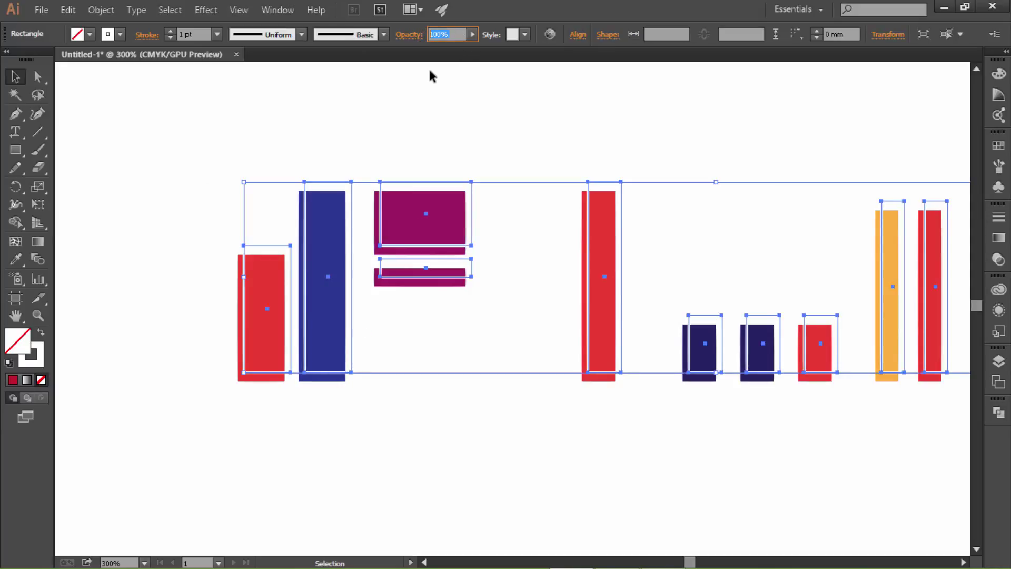
pyautogui.write('40')
pyautogui.press('Return')
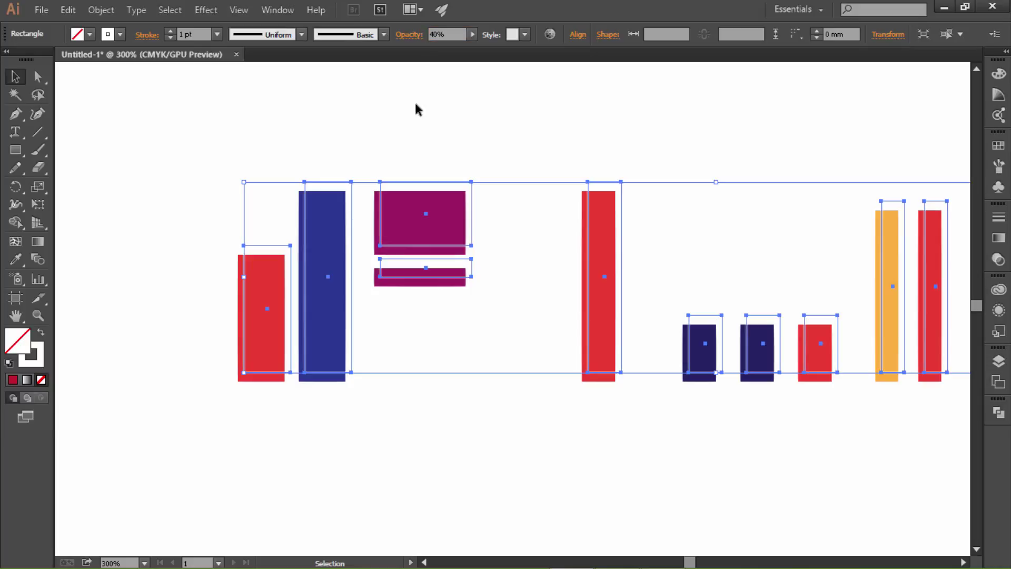
# Deselect and zoom back out to 150% with the bars centred
pyautogui.click(351, 464)
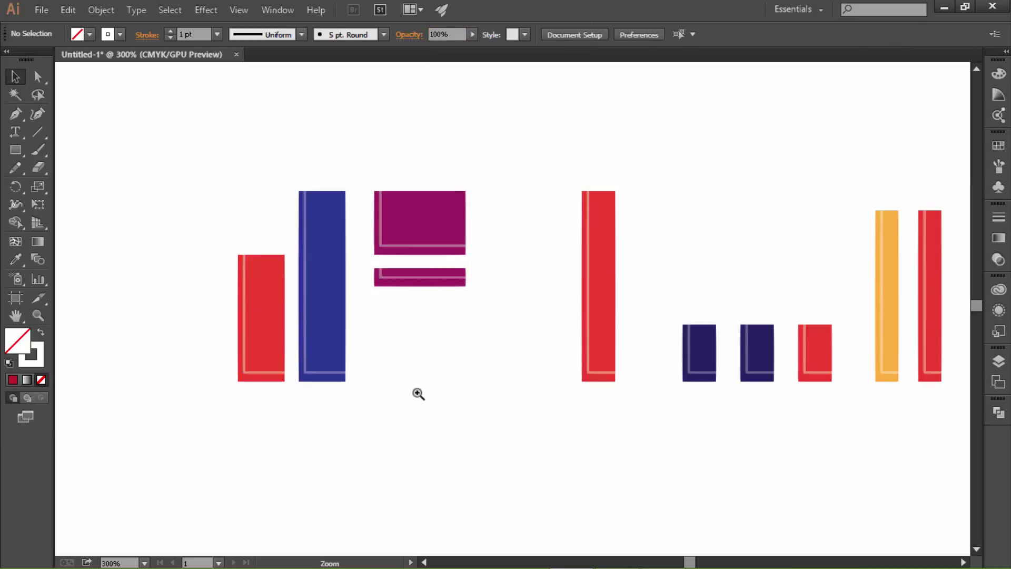
pyautogui.keyDown('alt'); pyautogui.click(429, 371); pyautogui.keyUp('alt')
pyautogui.moveTo(562, 334); pyautogui.dragTo(343, 327)
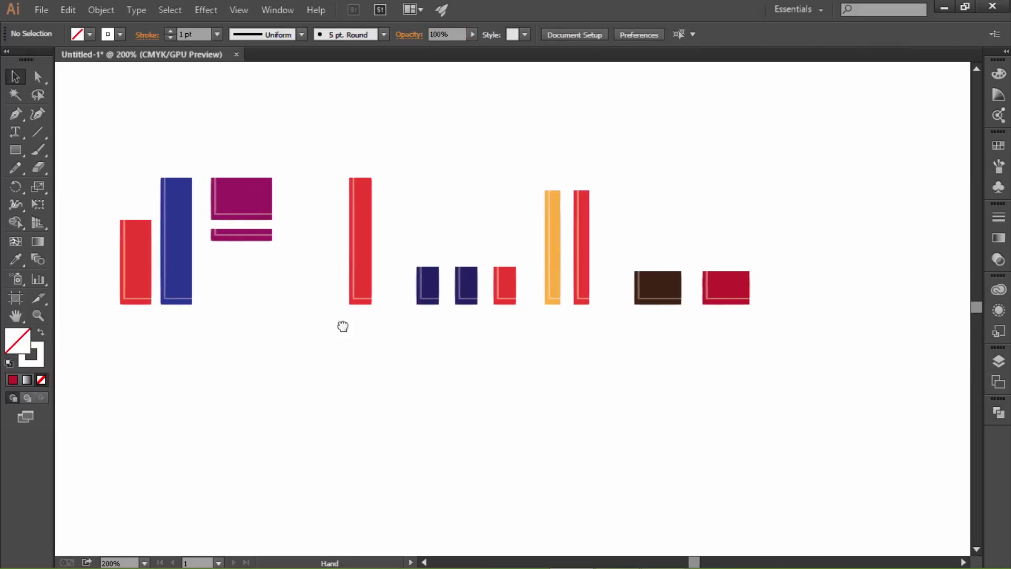
pyautogui.keyDown('ctrl'); pyautogui.keyDown('alt'); pyautogui.click(472, 339); pyautogui.keyUp('alt'); pyautogui.keyUp('ctrl')
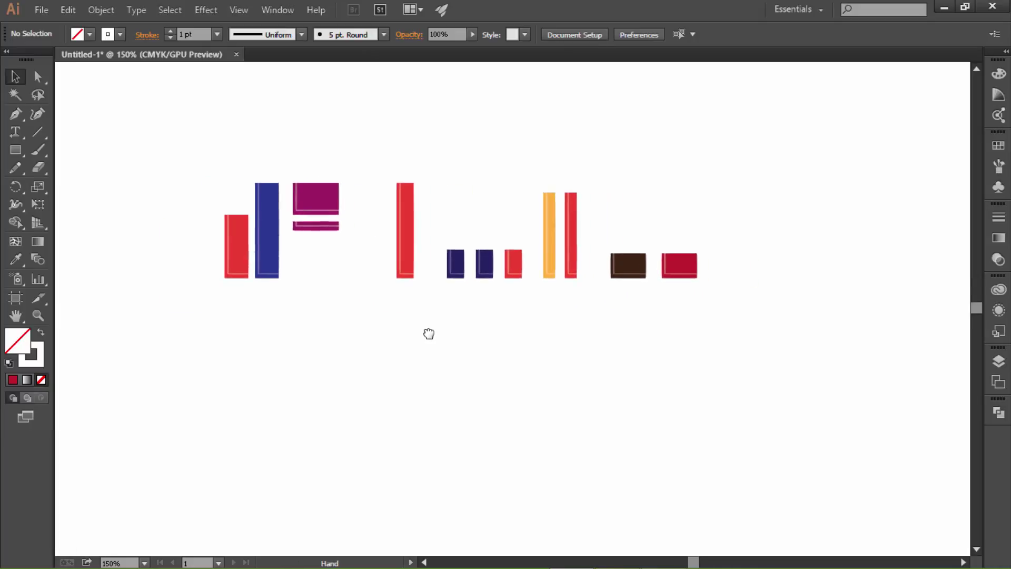
pyautogui.moveTo(429, 333); pyautogui.dragTo(428, 332)
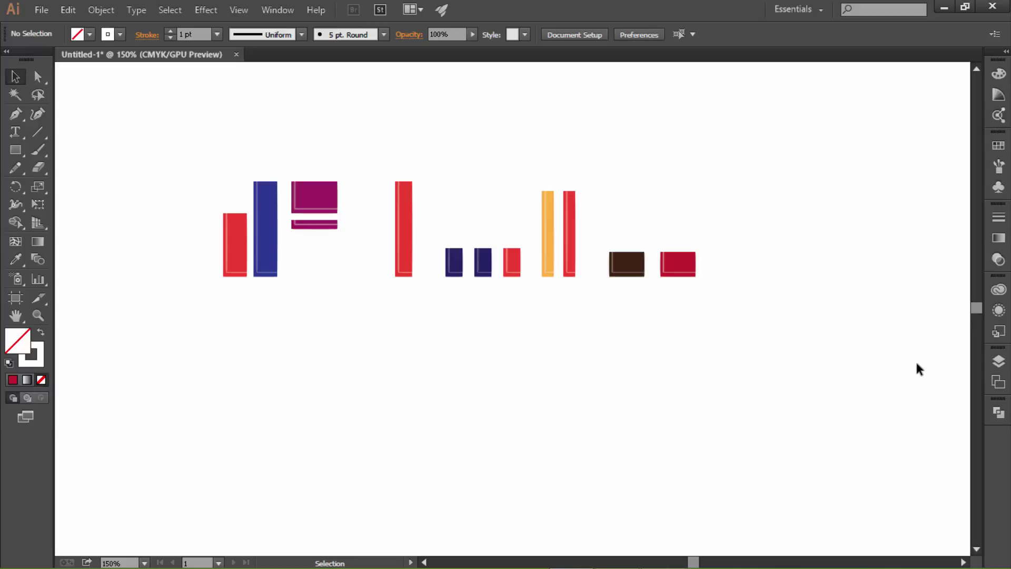
# Select all the bar artwork and save it as a pattern brush named 'Shap 01'
pyautogui.moveTo(179, 132); pyautogui.dragTo(783, 308)
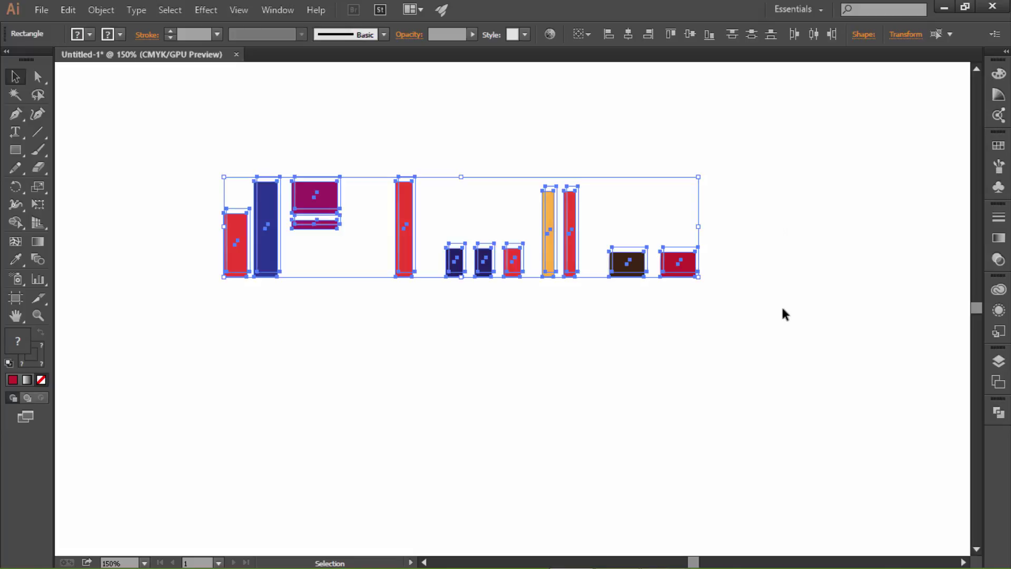
pyautogui.click(1000, 173)
pyautogui.moveTo(944, 240); pyautogui.dragTo(934, 479)
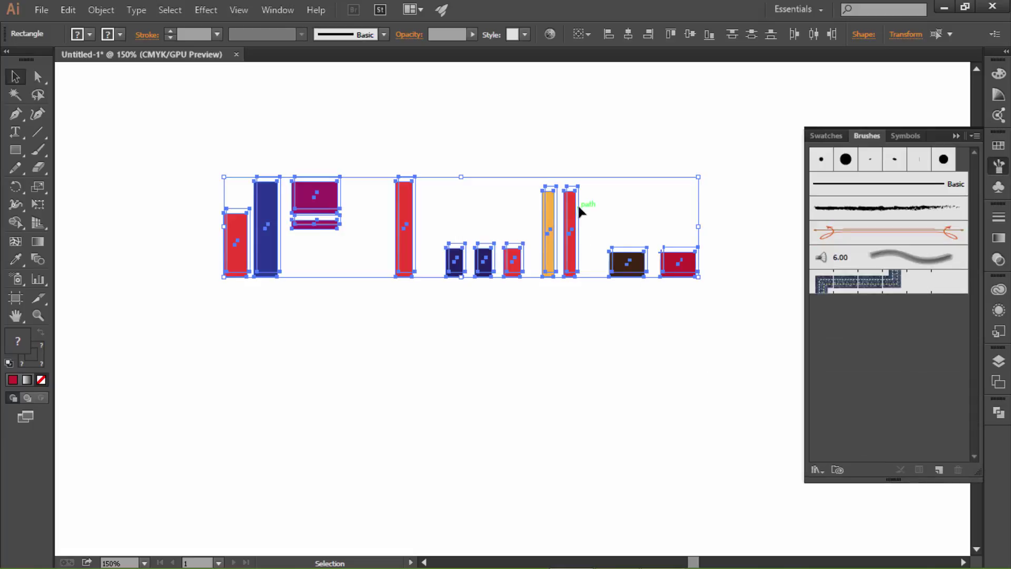
pyautogui.moveTo(578, 203)
pyautogui.mouseDown()
pyautogui.moveTo(795, 332)
pyautogui.moveTo(874, 349)
pyautogui.mouseUp()
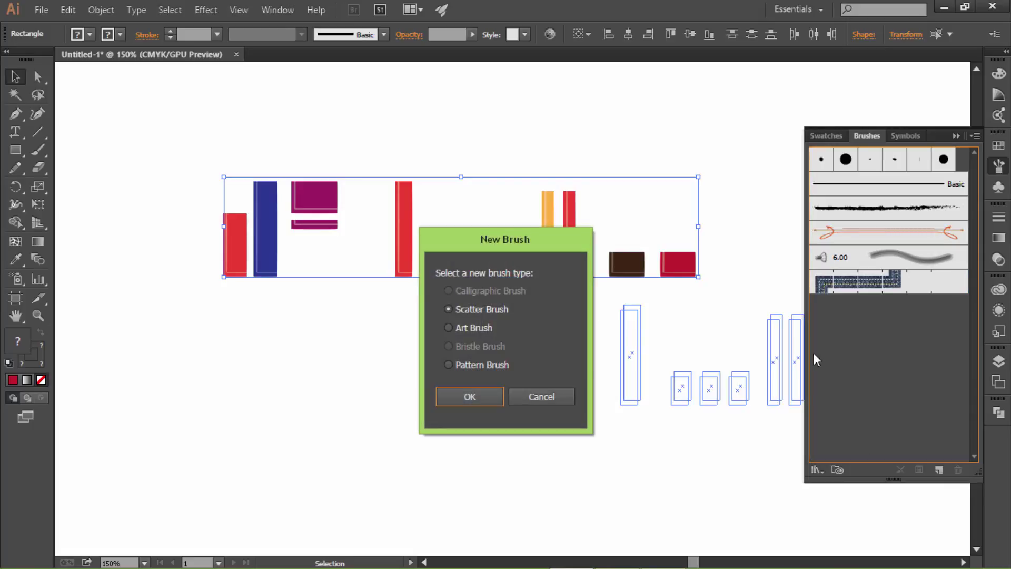
pyautogui.click(474, 365)
pyautogui.click(470, 397)
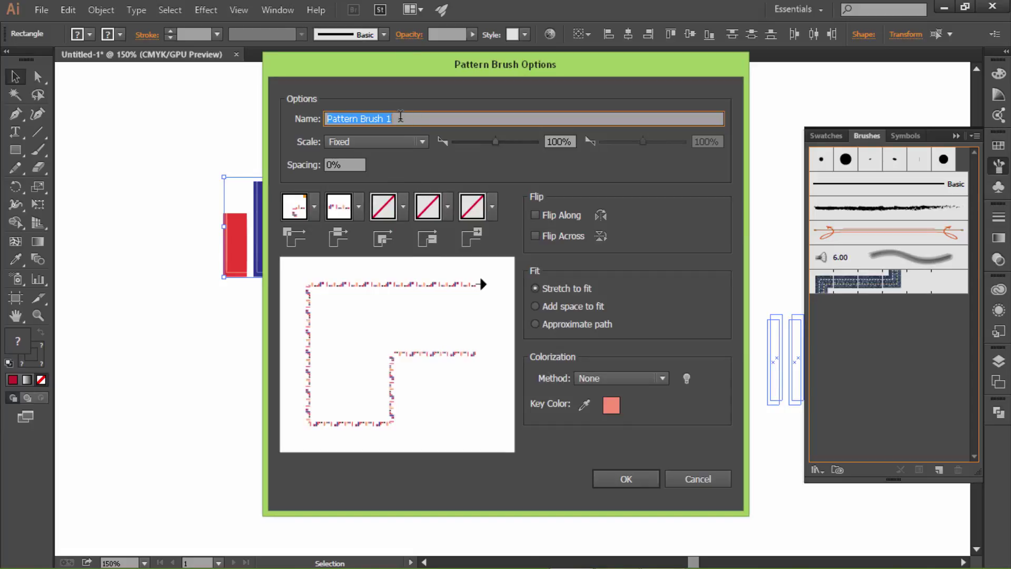
pyautogui.moveTo(402, 118); pyautogui.dragTo(324, 126)
pyautogui.write('Shap')
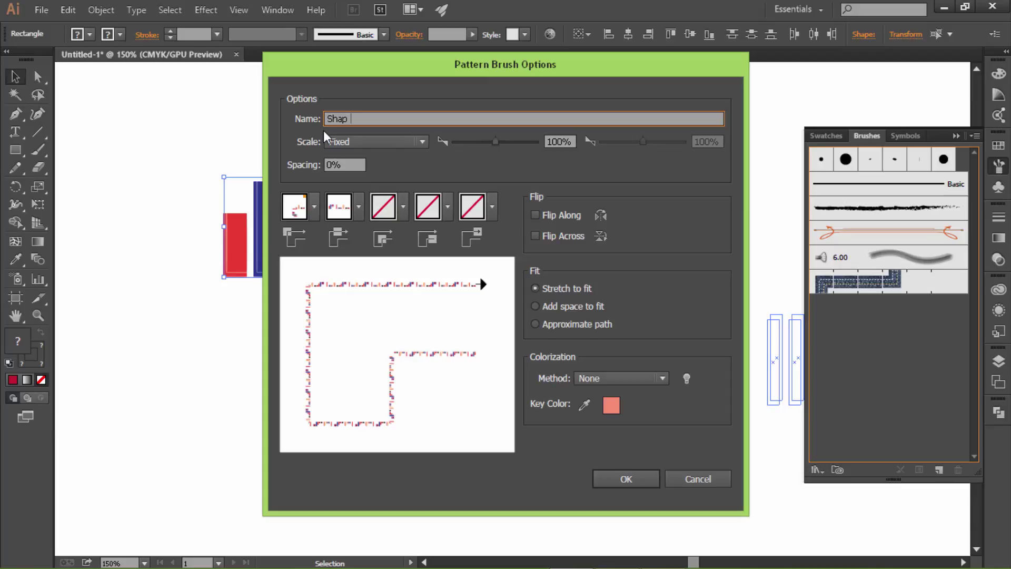
pyautogui.write(' 01')
pyautogui.click(602, 481)
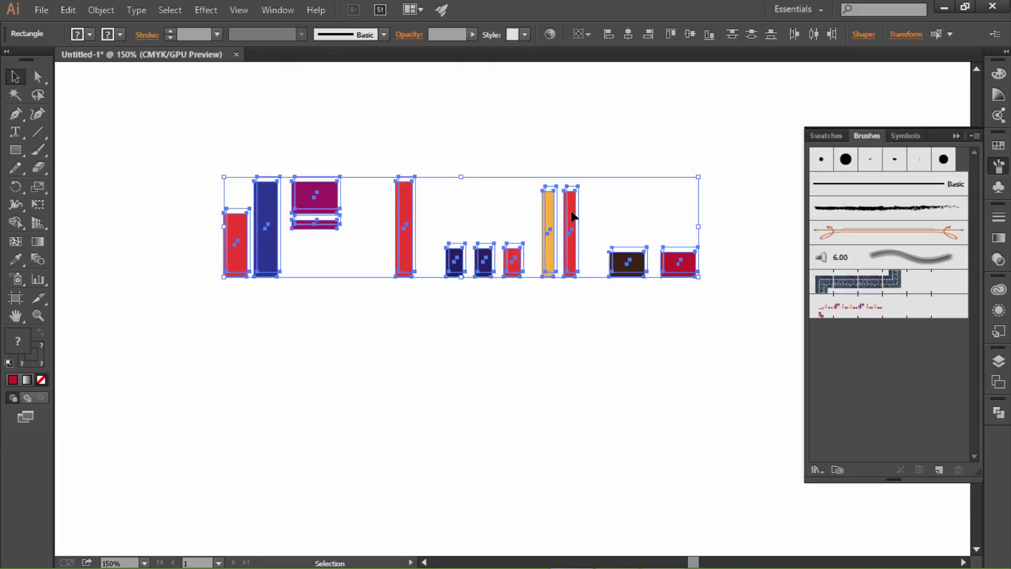
# Create a second pattern brush from the bars named 'shape 02'
pyautogui.moveTo(593, 237); pyautogui.dragTo(880, 353)
pyautogui.click(481, 368)
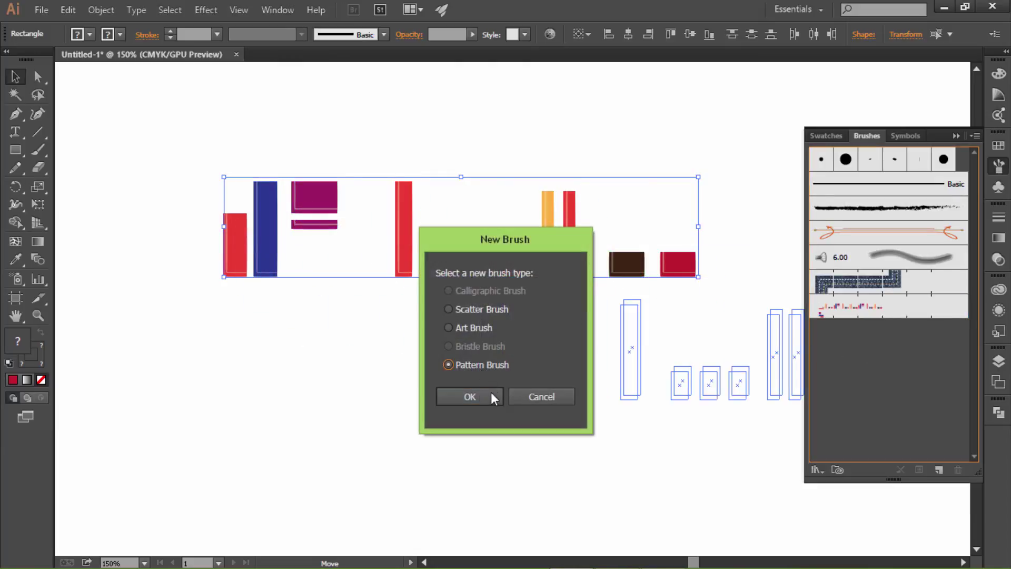
pyautogui.click(489, 400)
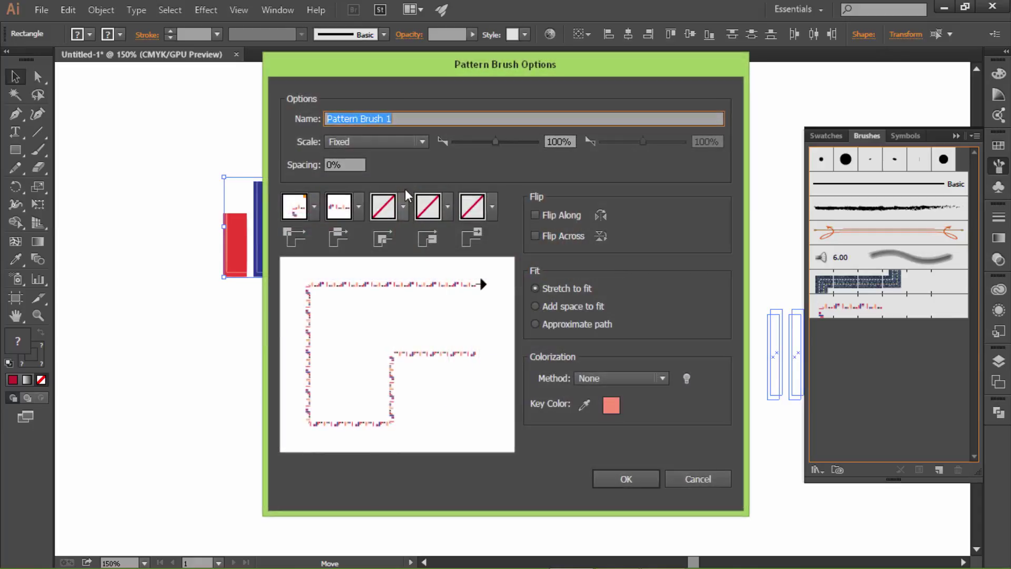
pyautogui.write('Shpa')
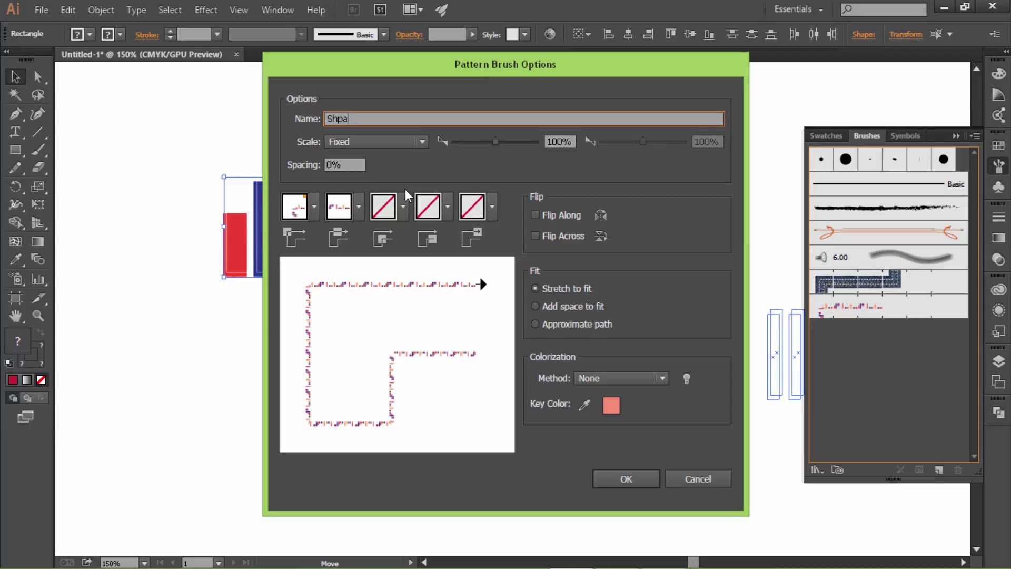
pyautogui.press('BackSpace')
pyautogui.press('BackSpace')
pyautogui.press('BackSpace')
pyautogui.write('shape 02')
pyautogui.click(626, 480)
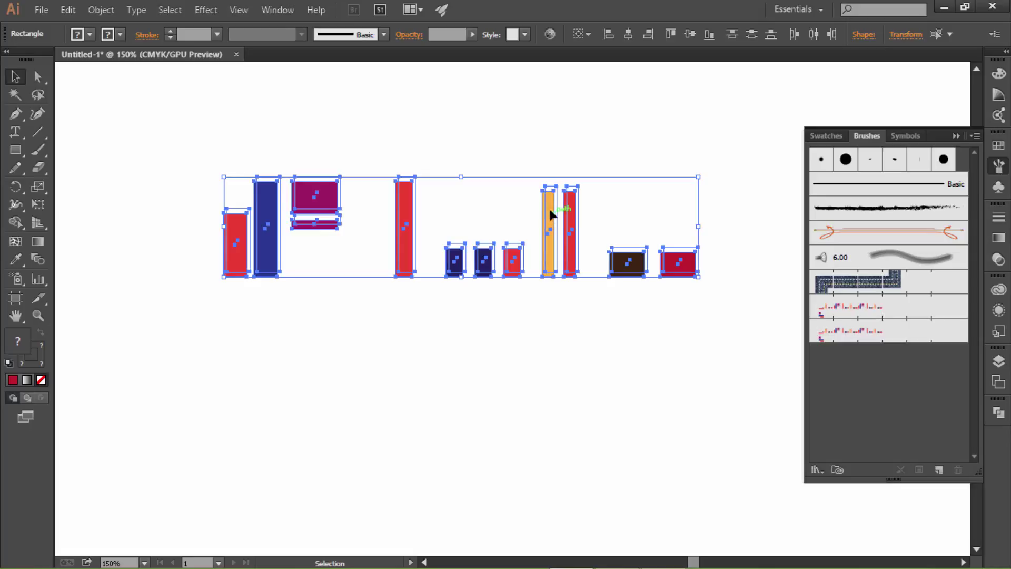
# Create a third pattern brush from the bars named 'Shape 03'
pyautogui.moveTo(557, 215); pyautogui.dragTo(884, 365)
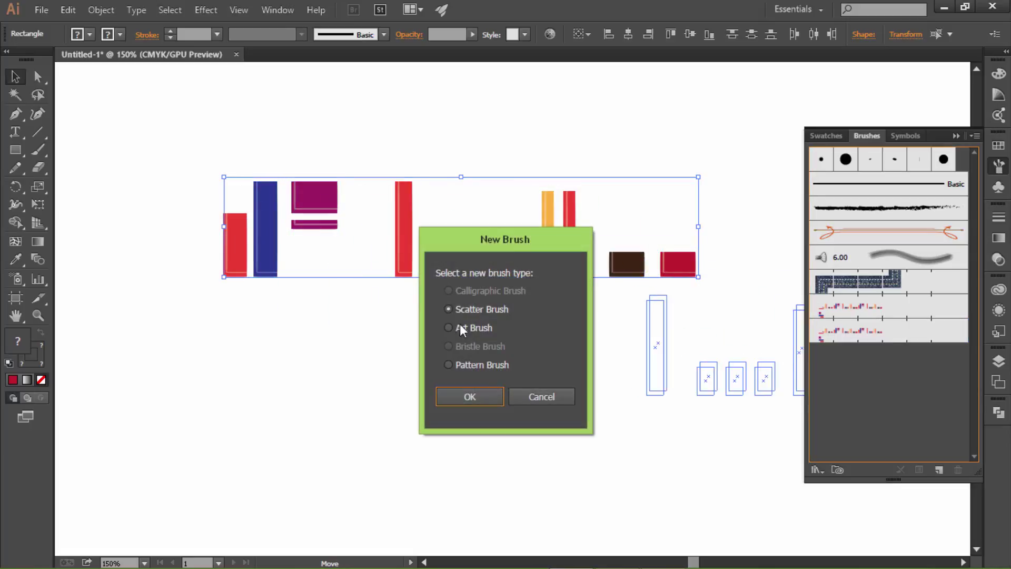
pyautogui.click(489, 369)
pyautogui.click(480, 395)
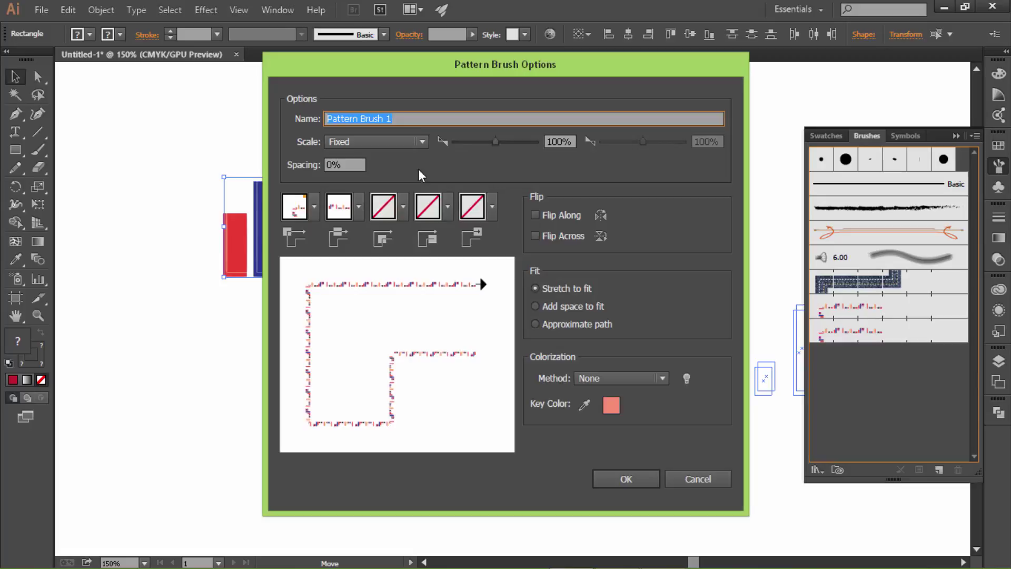
pyautogui.write('Shape')
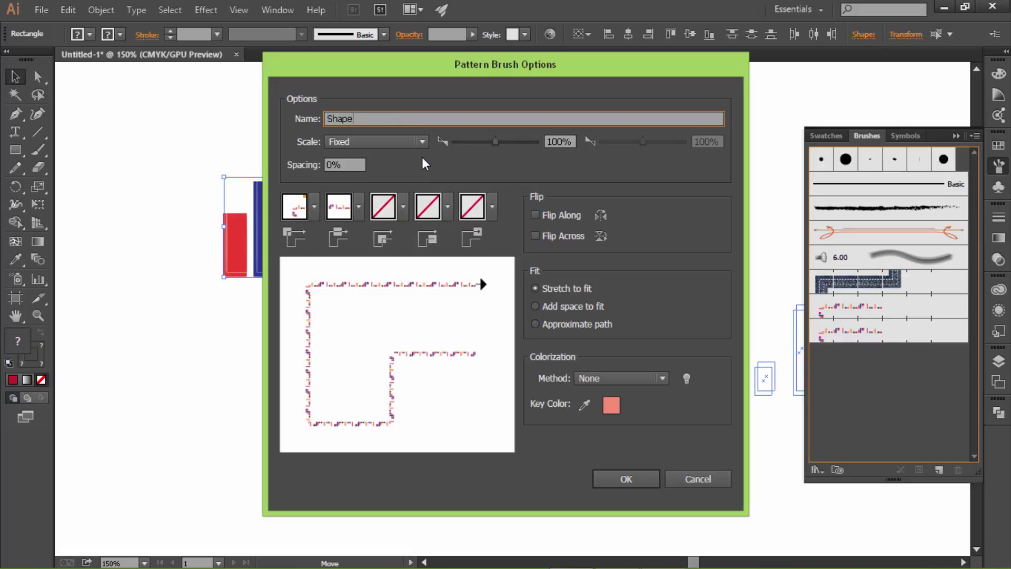
pyautogui.write(' 03')
pyautogui.click(619, 476)
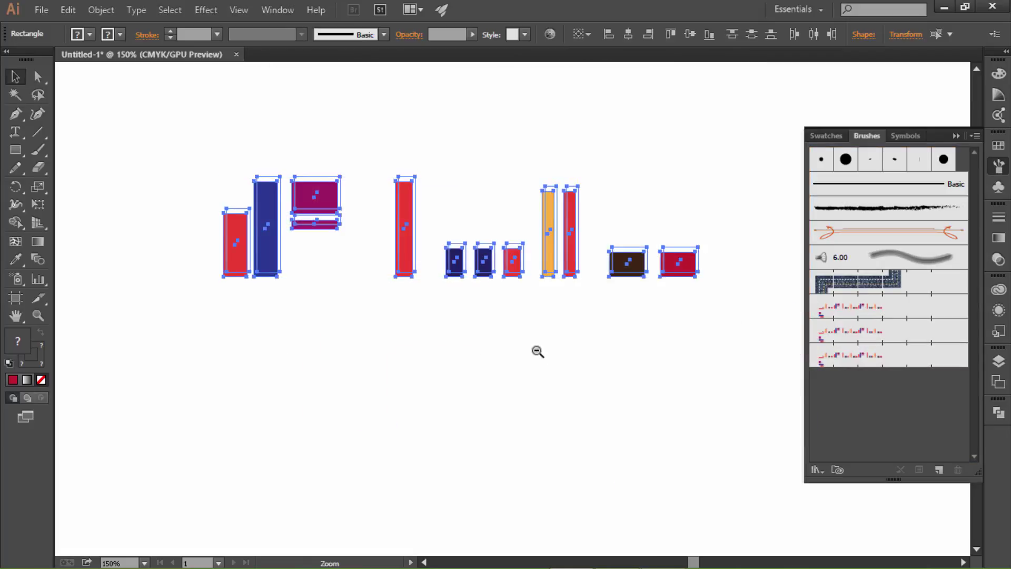
pyautogui.keyDown('ctrl'); pyautogui.keyDown('alt'); pyautogui.click(539, 349); pyautogui.keyUp('alt'); pyautogui.keyUp('ctrl')
# Move the bar row to the top of the artboard and view the whole artboard
pyautogui.moveTo(413, 208); pyautogui.dragTo(472, 98)
pyautogui.click(468, 276)
pyautogui.moveTo(469, 274); pyautogui.dragTo(380, 230)
# Draw a circle about 97 mm across below the bars with the Ellipse tool and select it
pyautogui.click(23, 151)
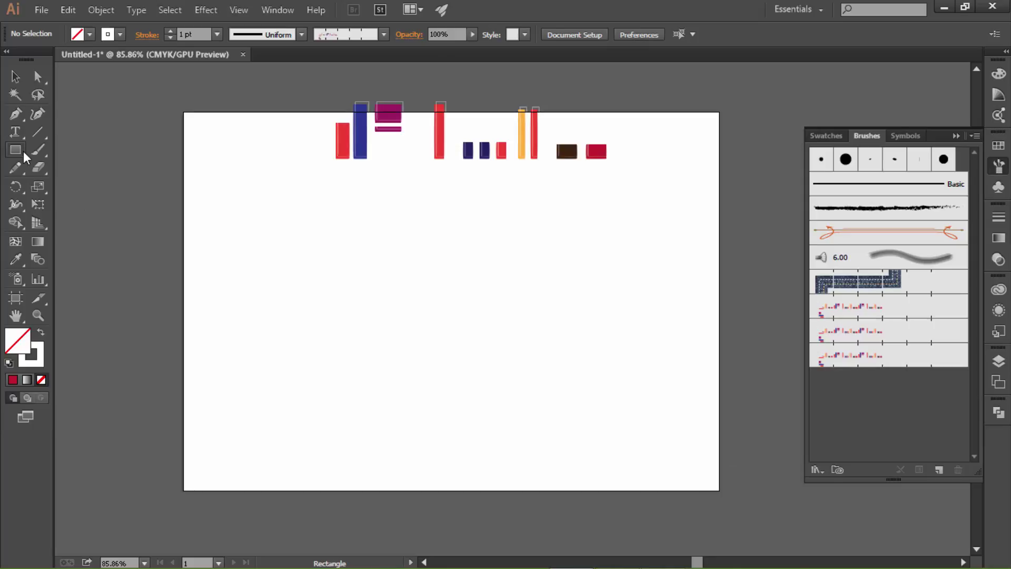
pyautogui.moveTo(68, 195); pyautogui.dragTo(73, 186)
pyautogui.moveTo(452, 303); pyautogui.dragTo(540, 371)
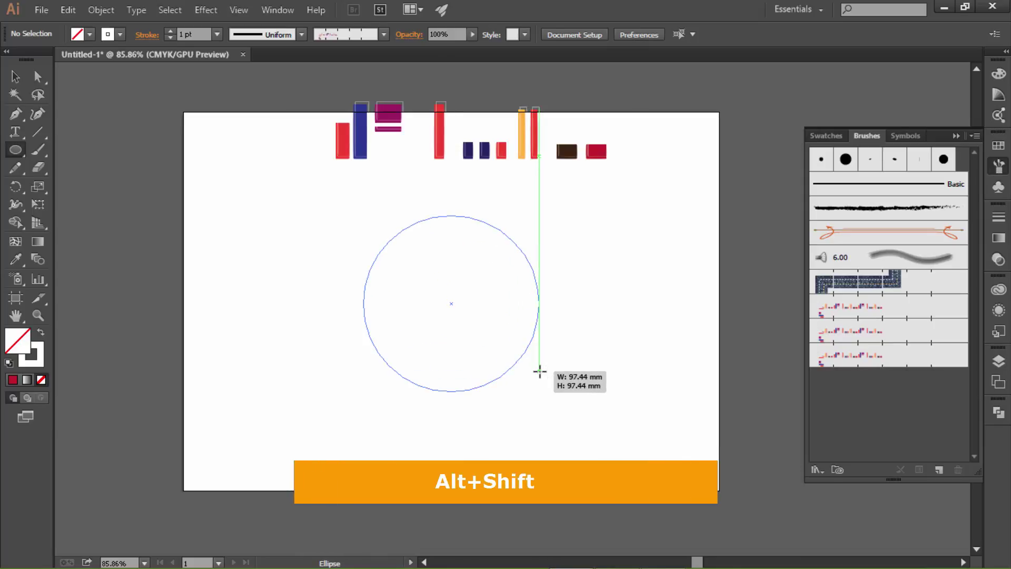
pyautogui.moveTo(540, 371)
pyautogui.mouseDown()
pyautogui.moveTo(560, 388)
pyautogui.moveTo(550, 376)
pyautogui.mouseUp()
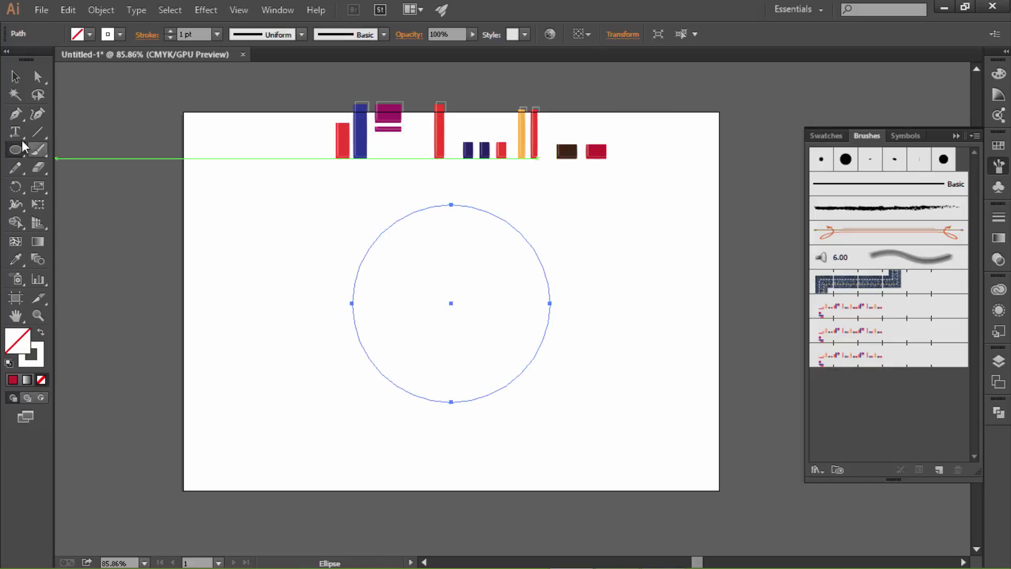
pyautogui.click(24, 82)
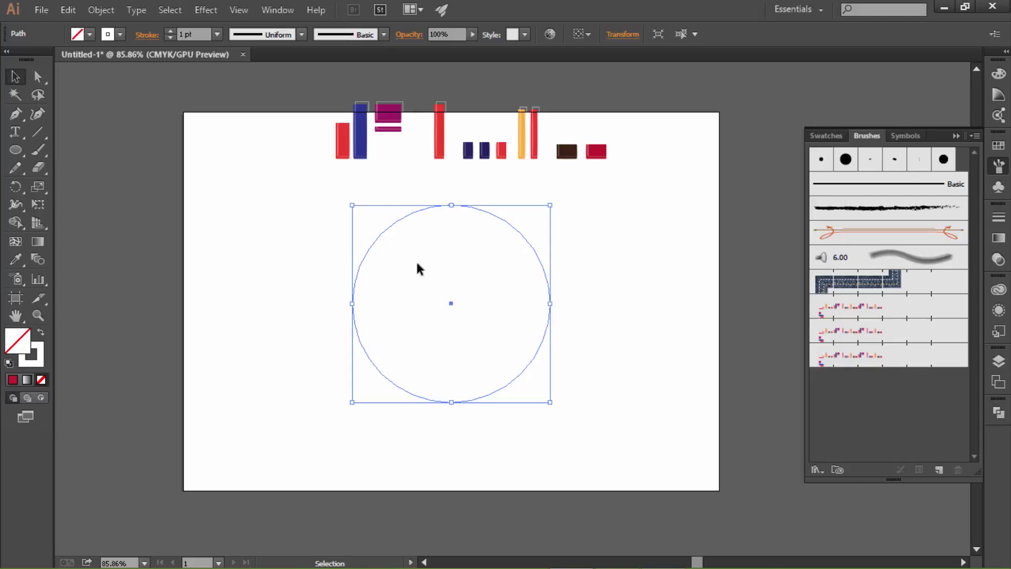
# Apply the first pattern brush to the circle and centre it at 100% zoom
pyautogui.click(859, 315)
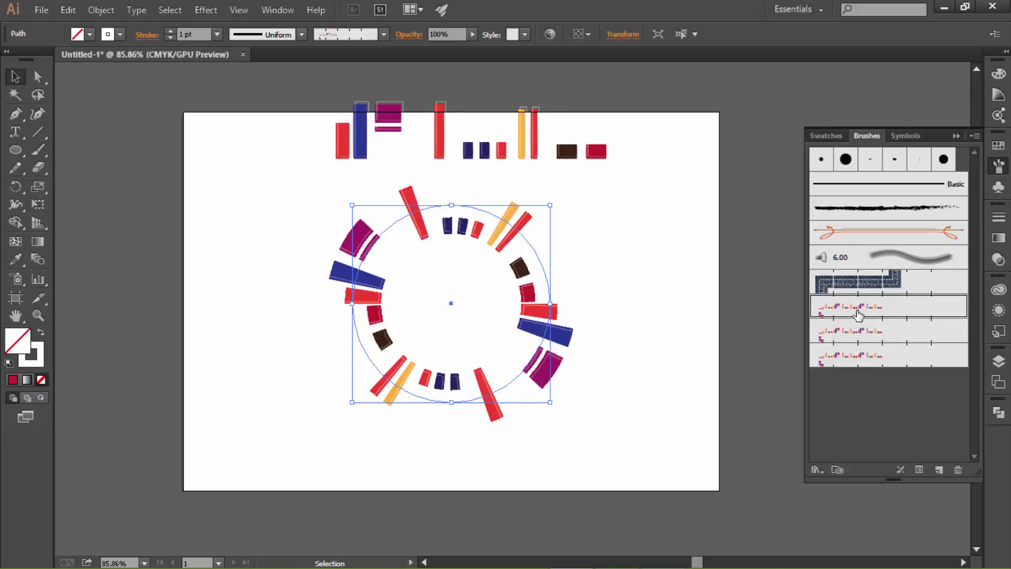
pyautogui.hotkey('ctrl', '1')
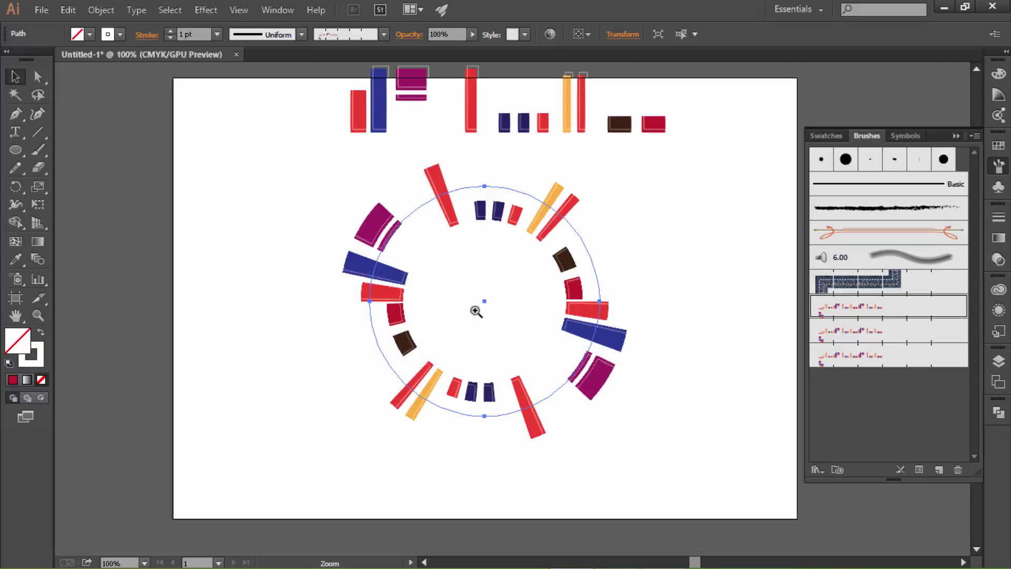
pyautogui.moveTo(476, 312); pyautogui.dragTo(414, 310)
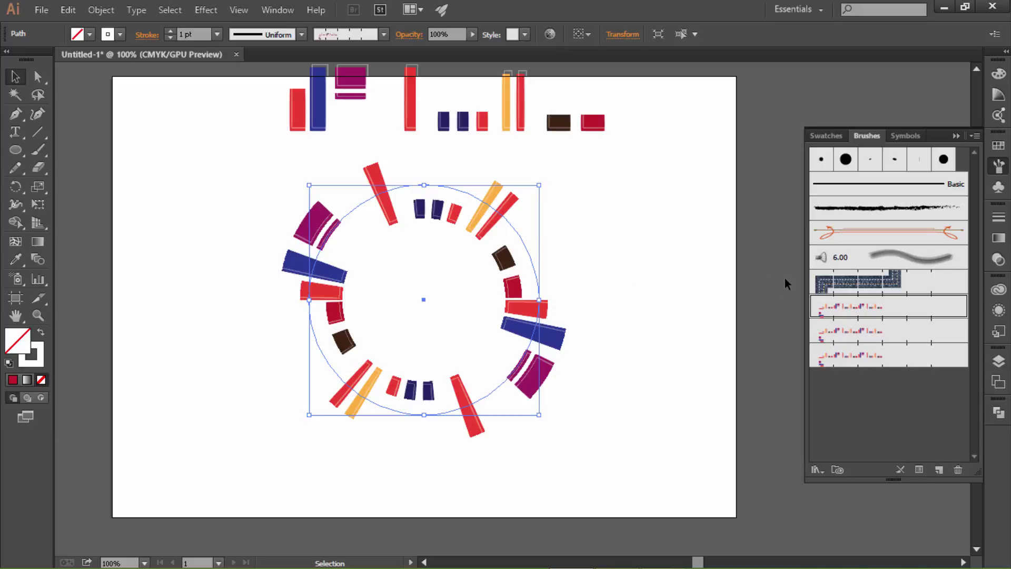
# Preview brush scales of 154% and 140% in Pattern Brush Options, then cancel
pyautogui.doubleClick(869, 307)
pyautogui.moveTo(473, 72); pyautogui.dragTo(785, 67)
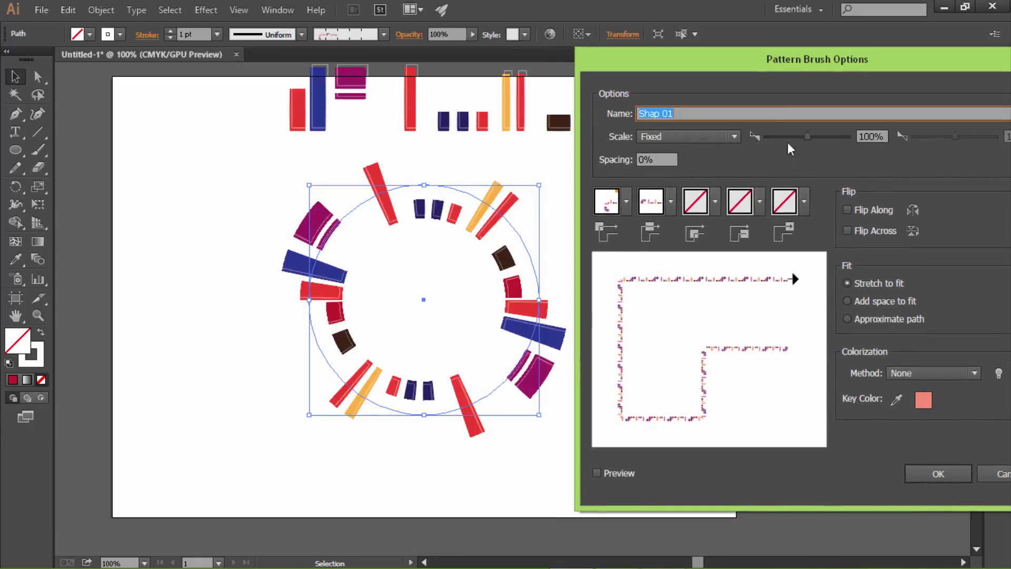
pyautogui.moveTo(807, 139); pyautogui.dragTo(818, 141)
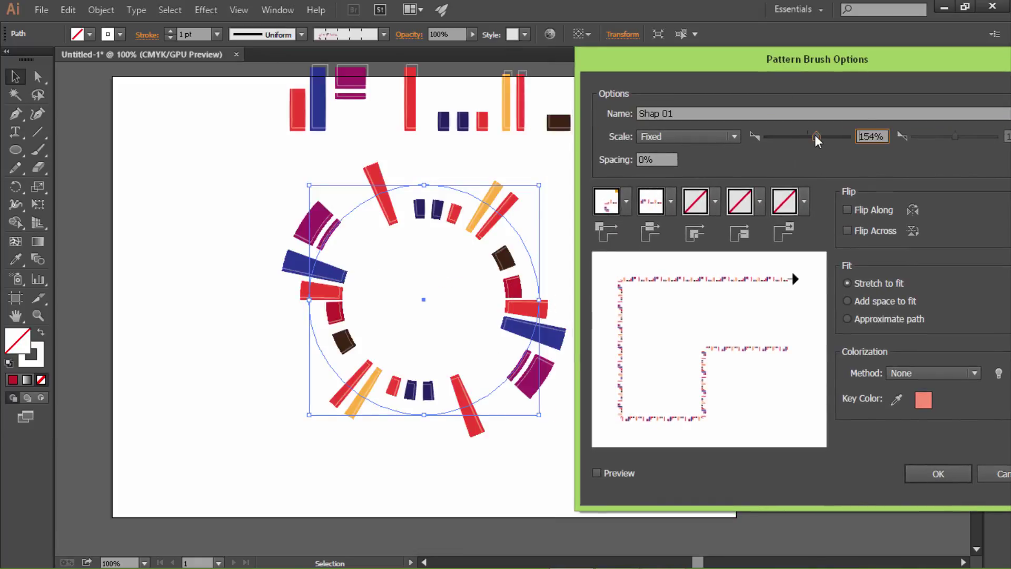
pyautogui.click(616, 473)
pyautogui.moveTo(817, 137); pyautogui.dragTo(815, 137)
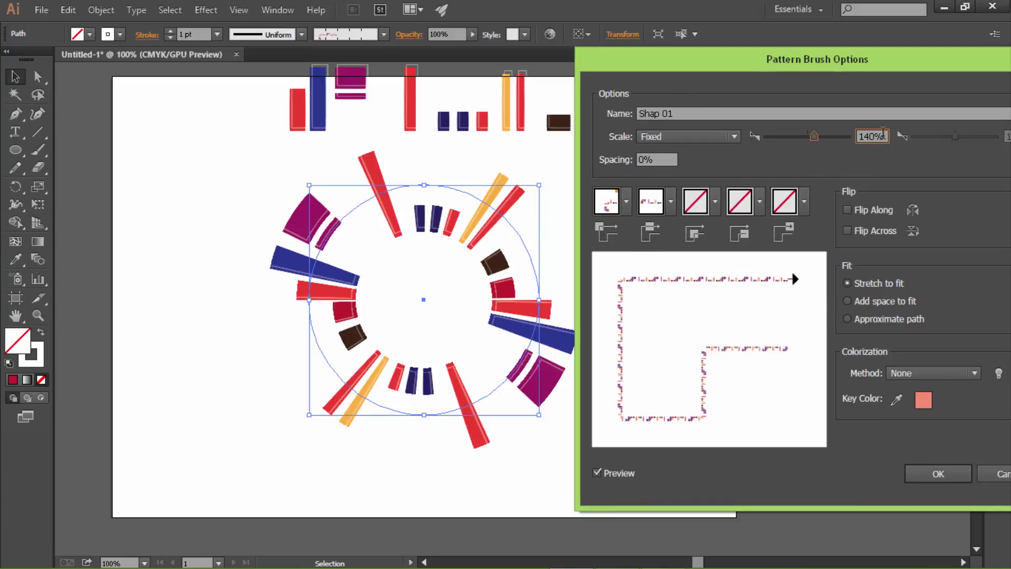
pyautogui.click(874, 136)
pyautogui.click(1000, 477)
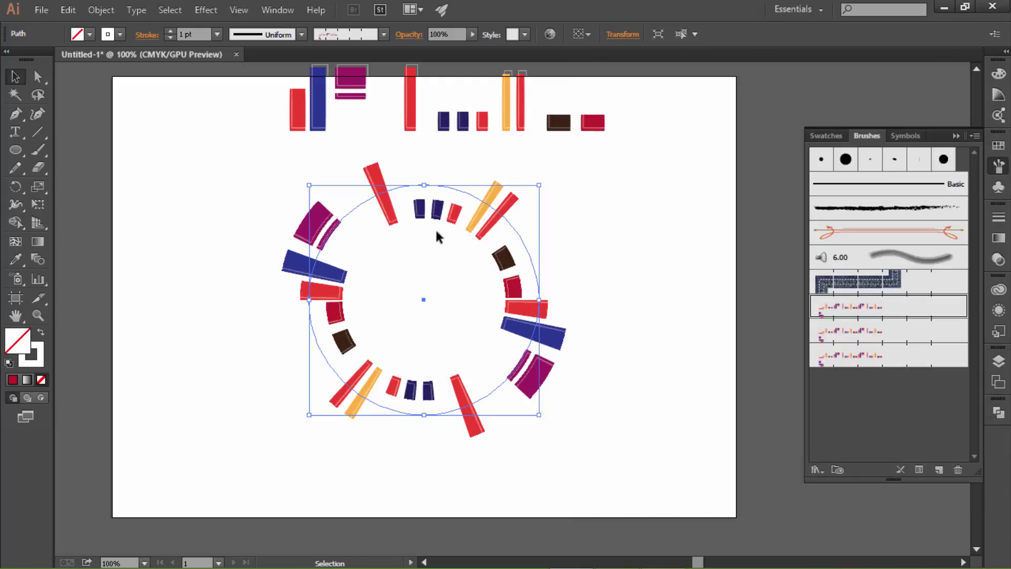
# Copy the ringed circle, paste it in front and shrink the copy around its centre
pyautogui.click(108, 10)
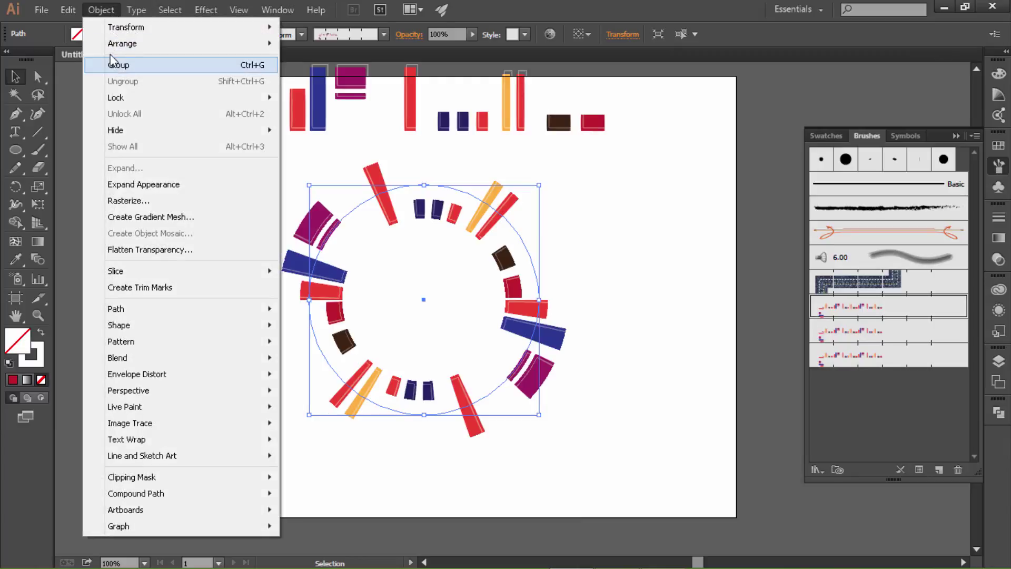
pyautogui.moveTo(68, 10)
pyautogui.click(90, 81)
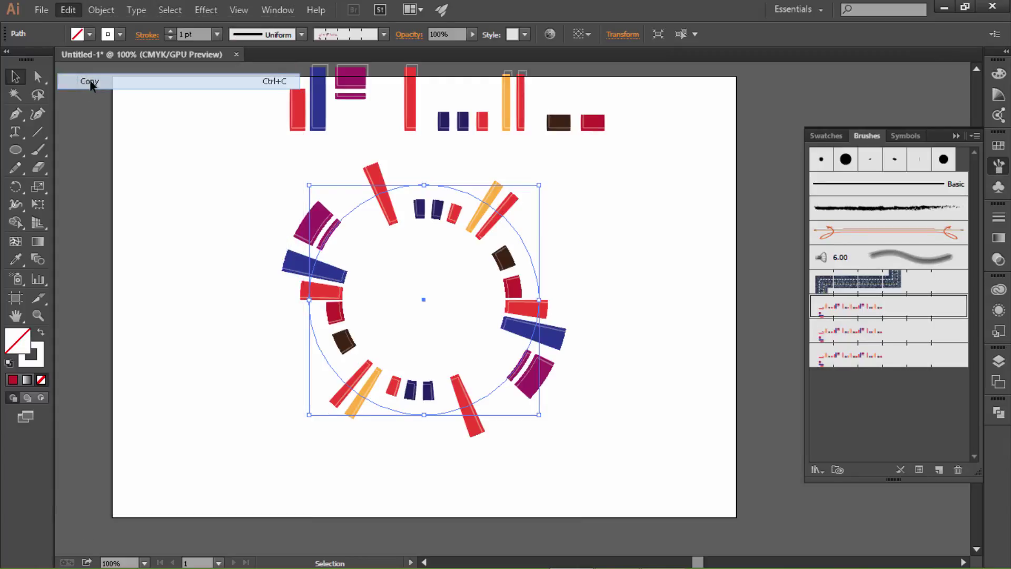
pyautogui.click(67, 10)
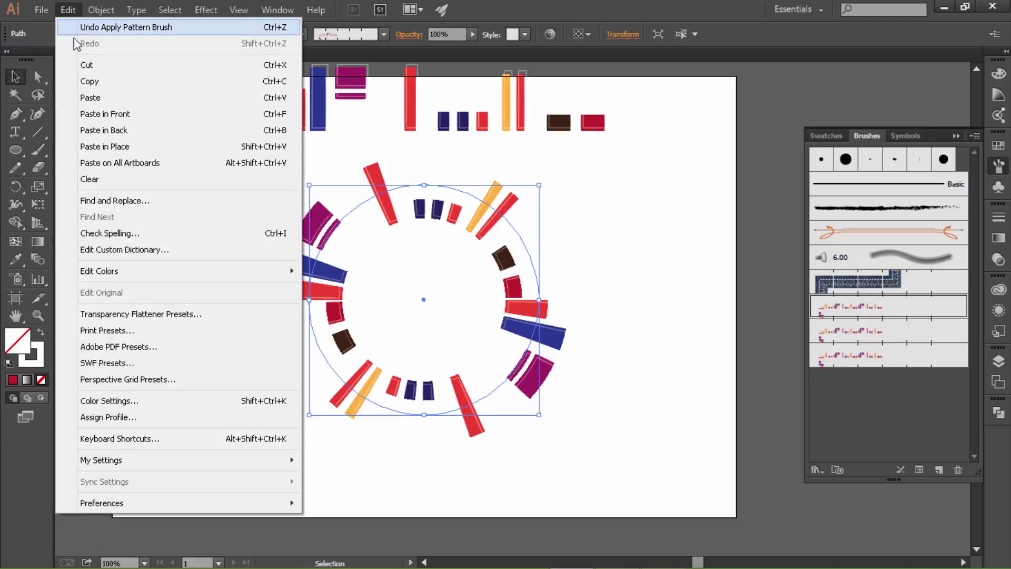
pyautogui.click(106, 115)
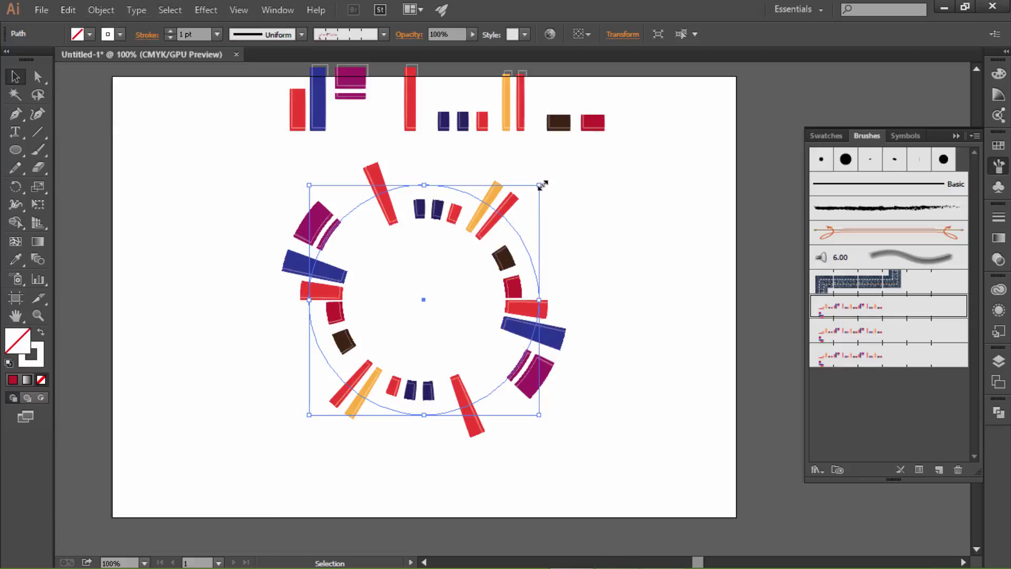
pyautogui.moveTo(541, 184); pyautogui.dragTo(477, 247)
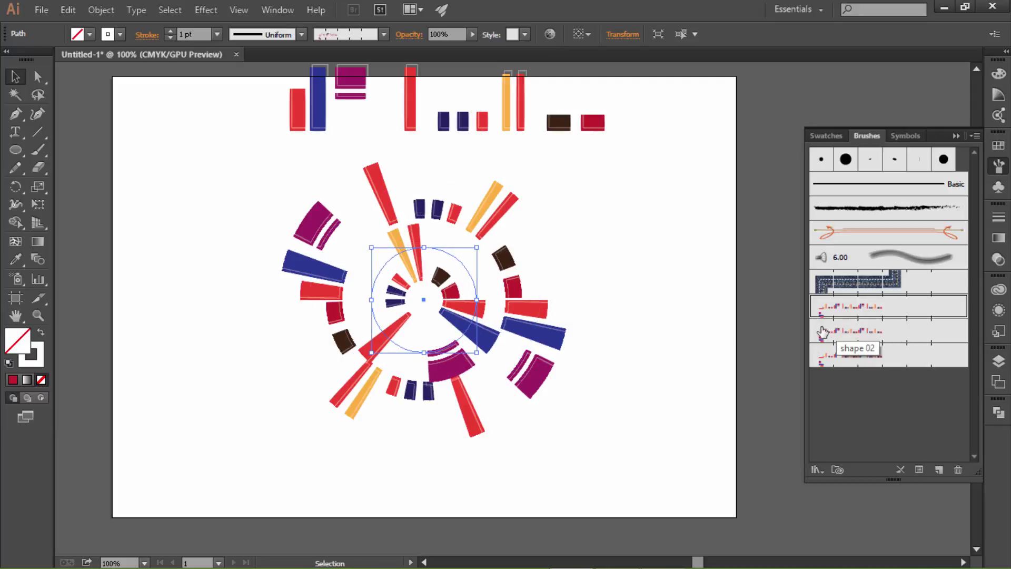
# Stroke the small circle with the shape 02 brush at 46% scale, applied to existing strokes
pyautogui.click(858, 335)
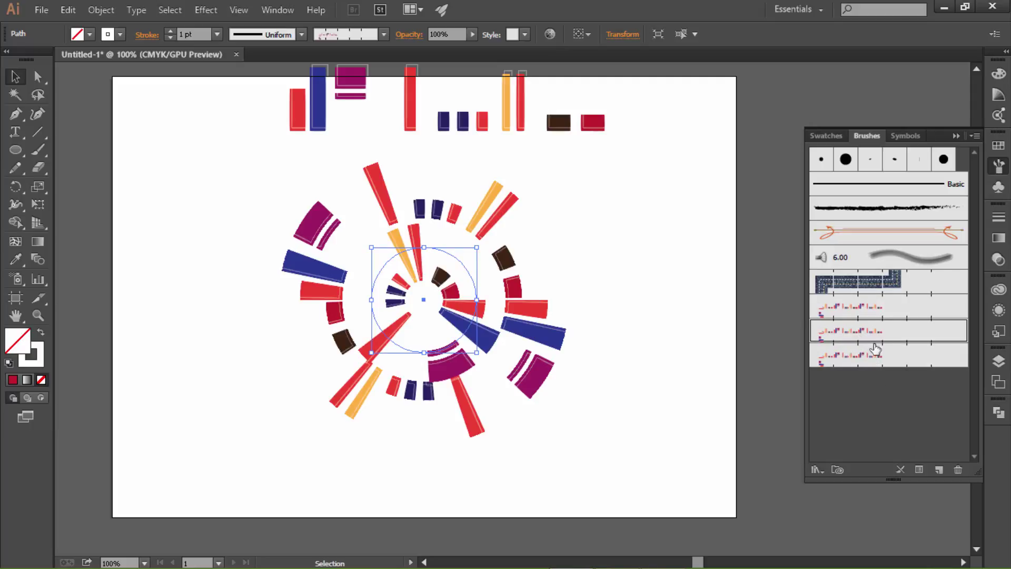
pyautogui.doubleClick(900, 331)
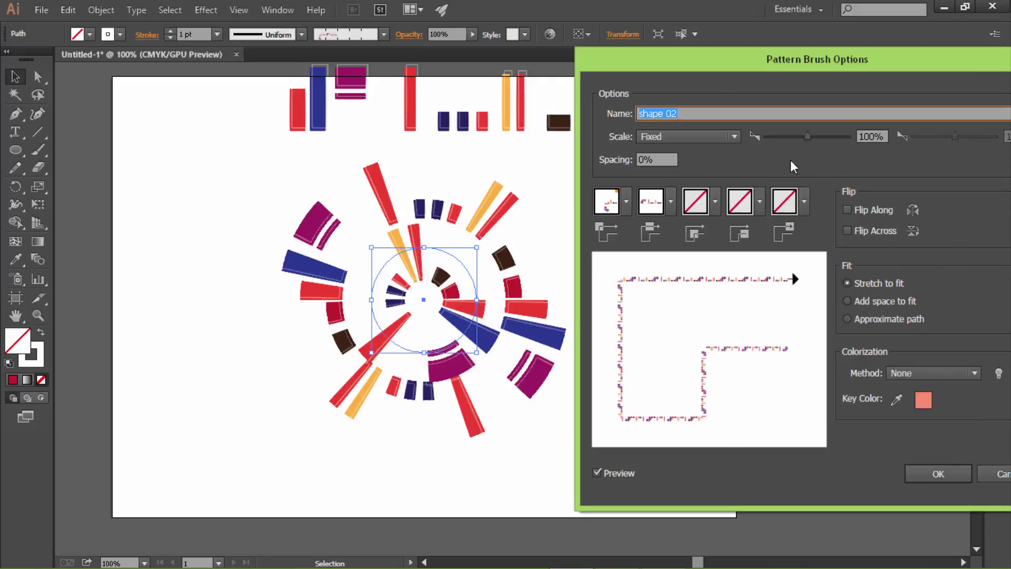
pyautogui.moveTo(808, 136); pyautogui.dragTo(786, 138)
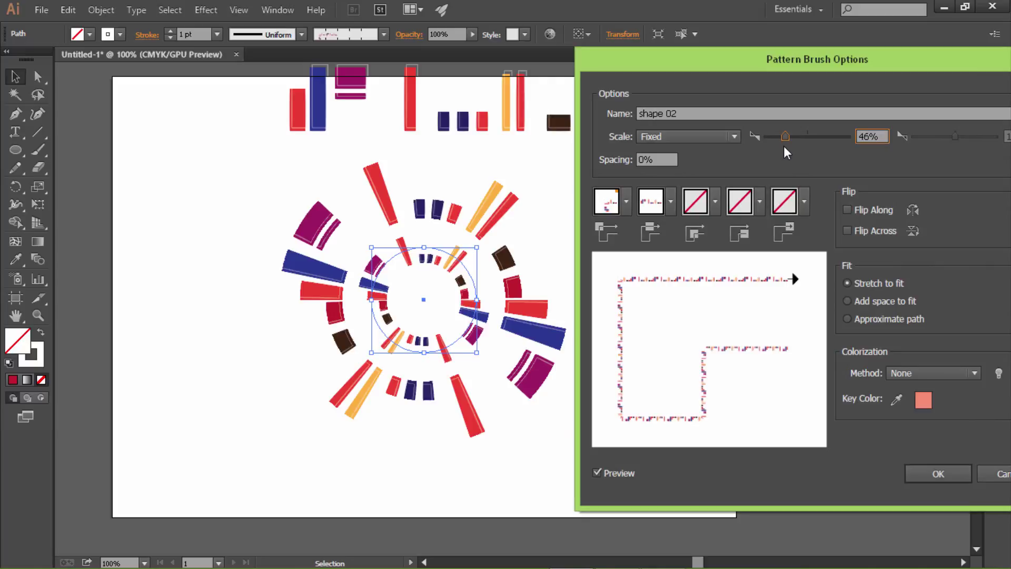
pyautogui.moveTo(706, 65); pyautogui.dragTo(624, 56)
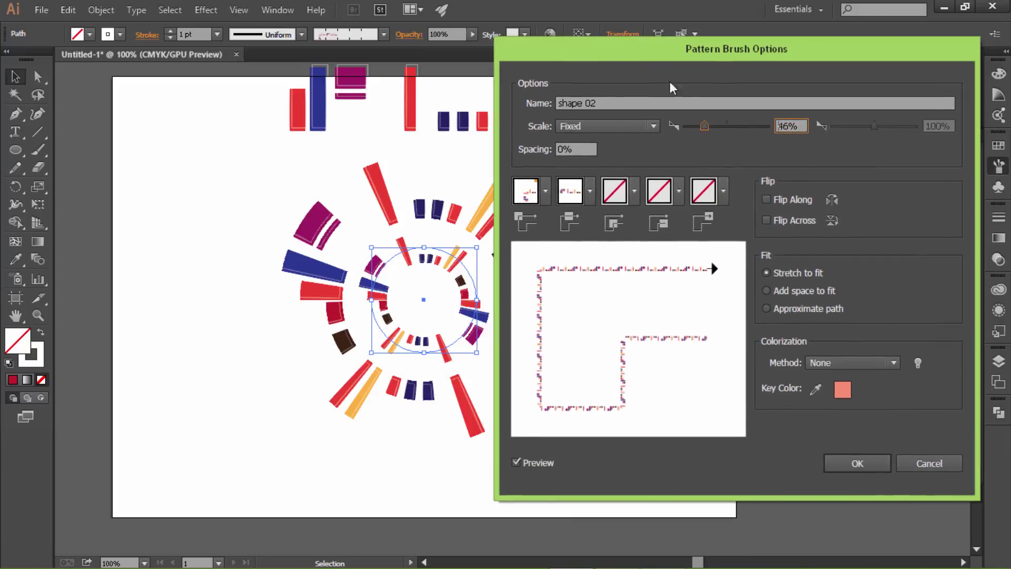
pyautogui.click(844, 460)
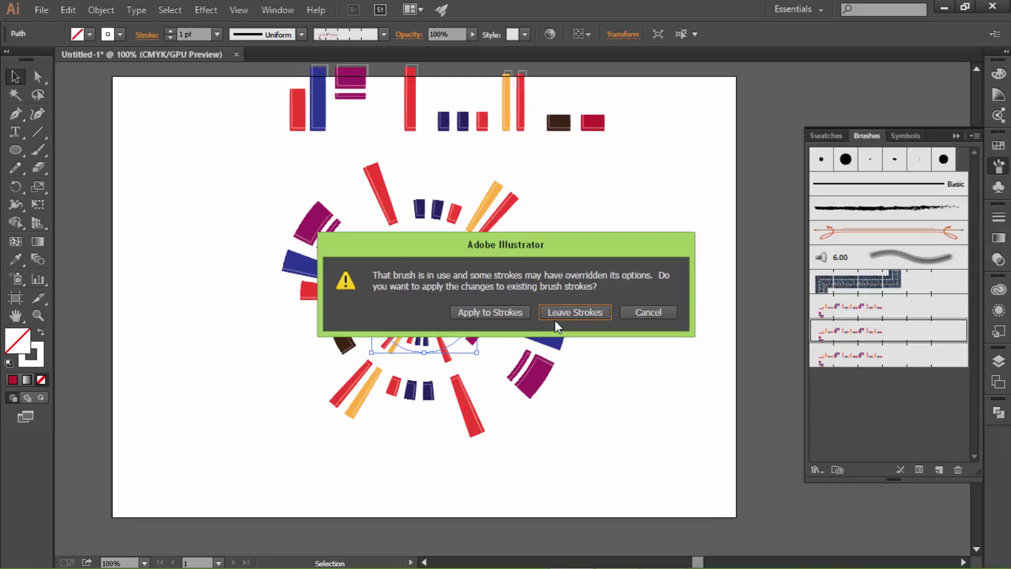
pyautogui.click(513, 311)
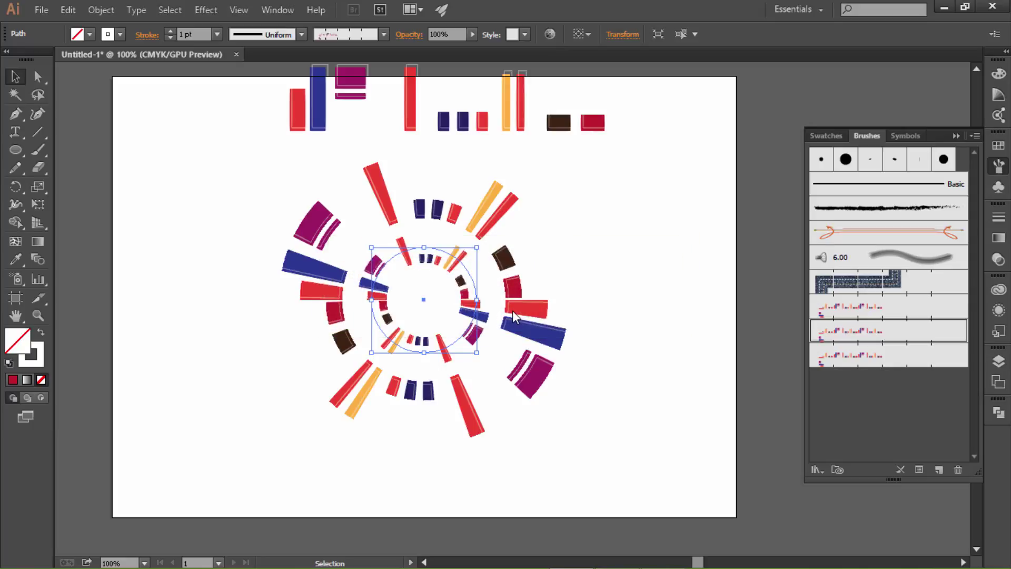
# Copy the outer ring, paste it in front and enlarge the copy into a bigger circle
pyautogui.click(510, 257)
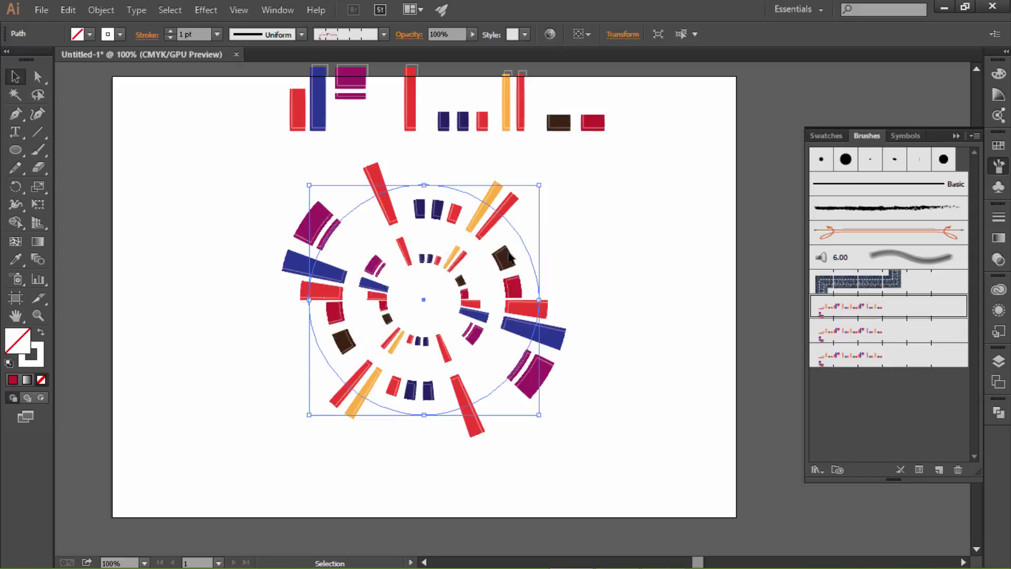
pyautogui.press('a')
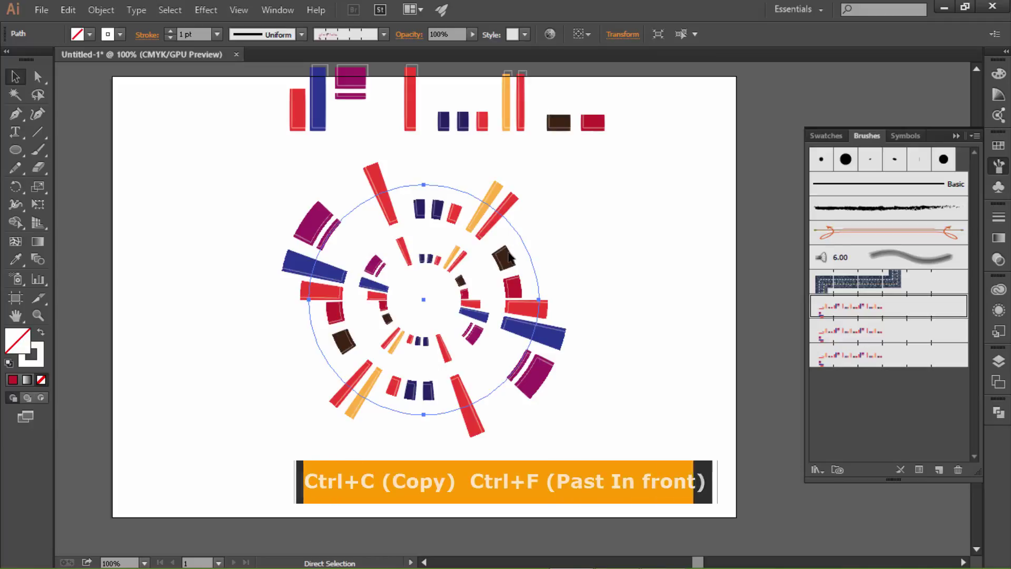
pyautogui.press('v')
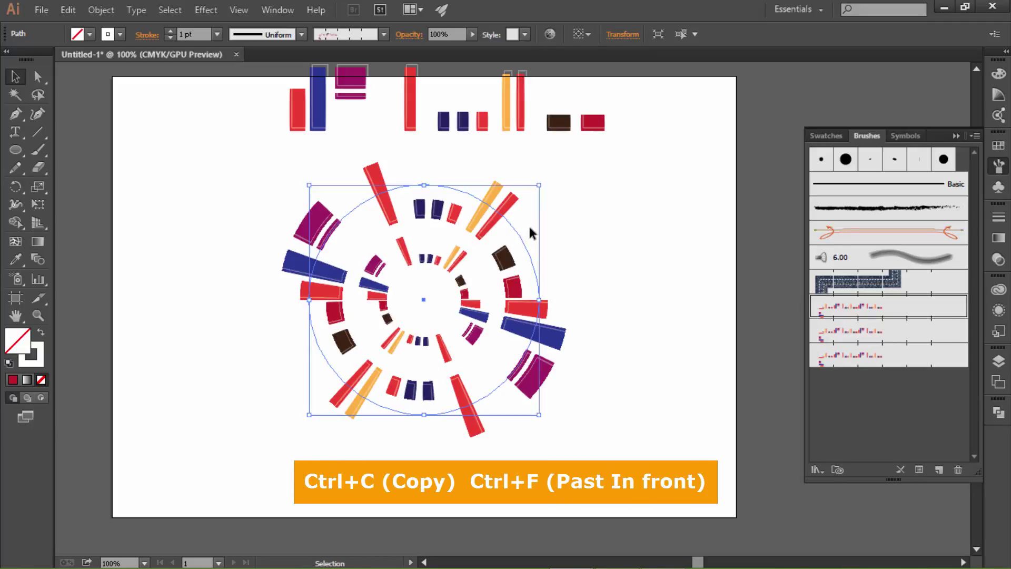
pyautogui.moveTo(541, 184); pyautogui.dragTo(676, 147)
pyautogui.moveTo(716, 138); pyautogui.dragTo(745, 124)
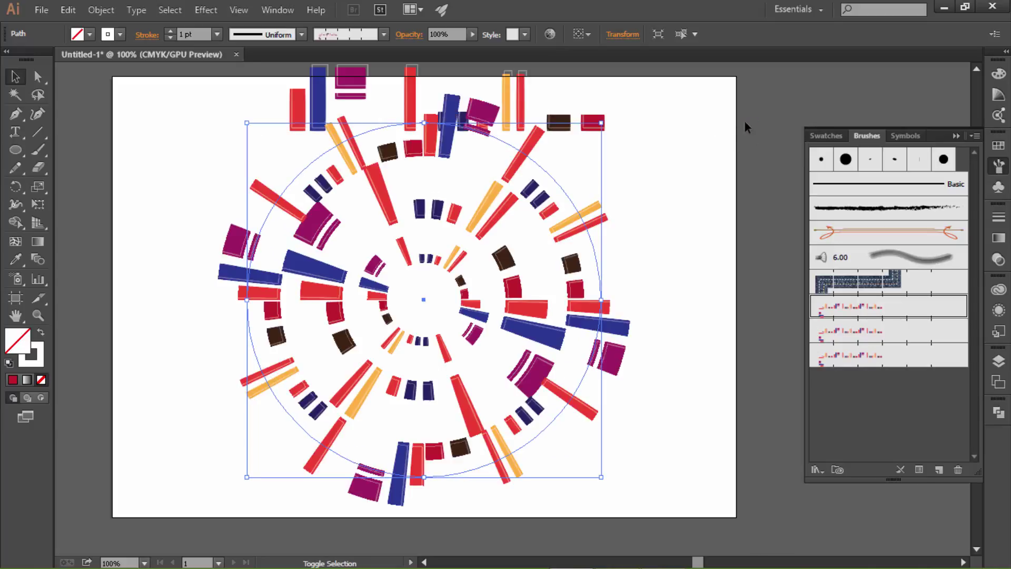
# Apply the Shape 03 brush to the large circle, scale it to 177% and adjust spacing
pyautogui.click(863, 359)
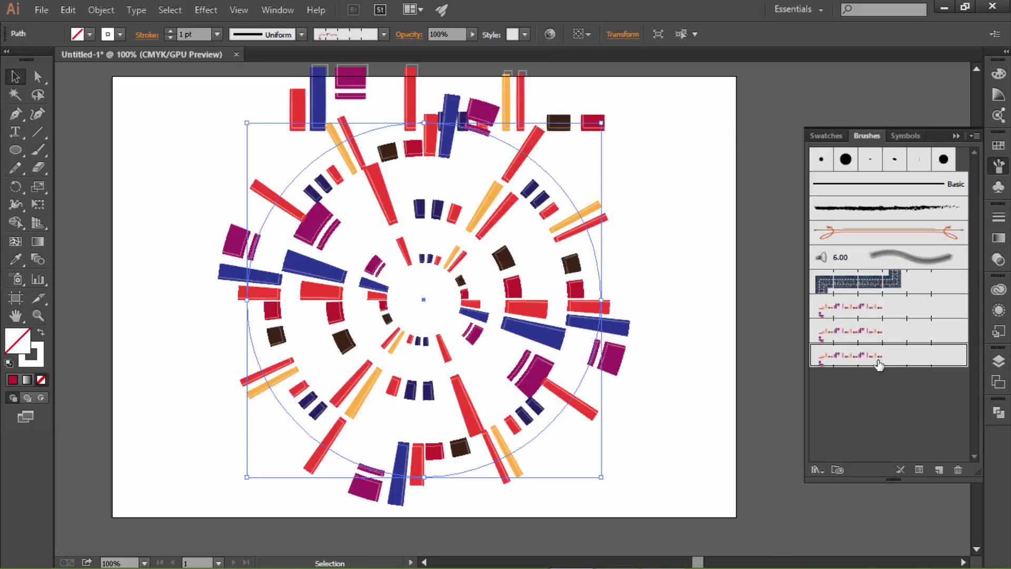
pyautogui.doubleClick(885, 359)
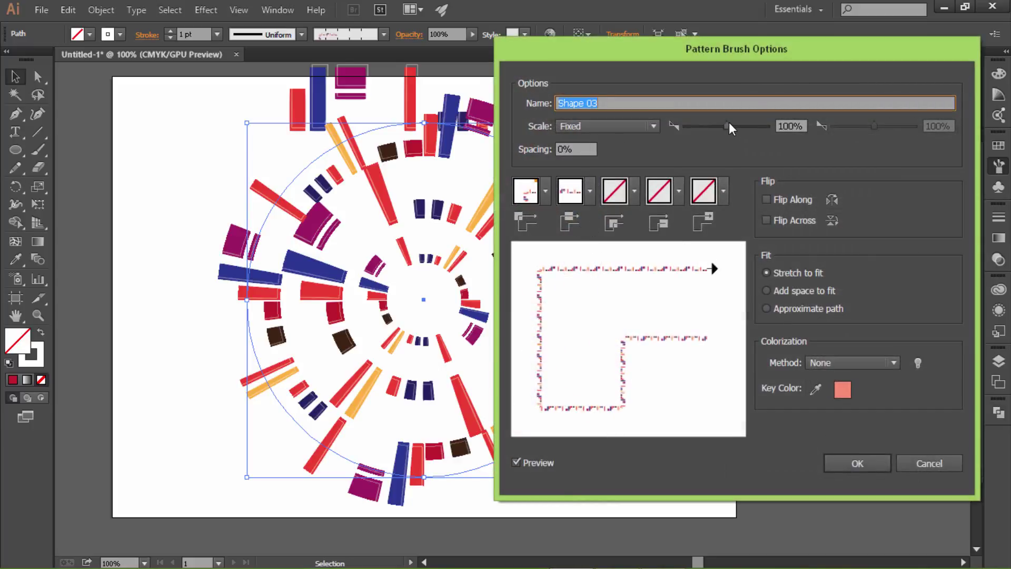
pyautogui.moveTo(729, 122); pyautogui.dragTo(742, 128)
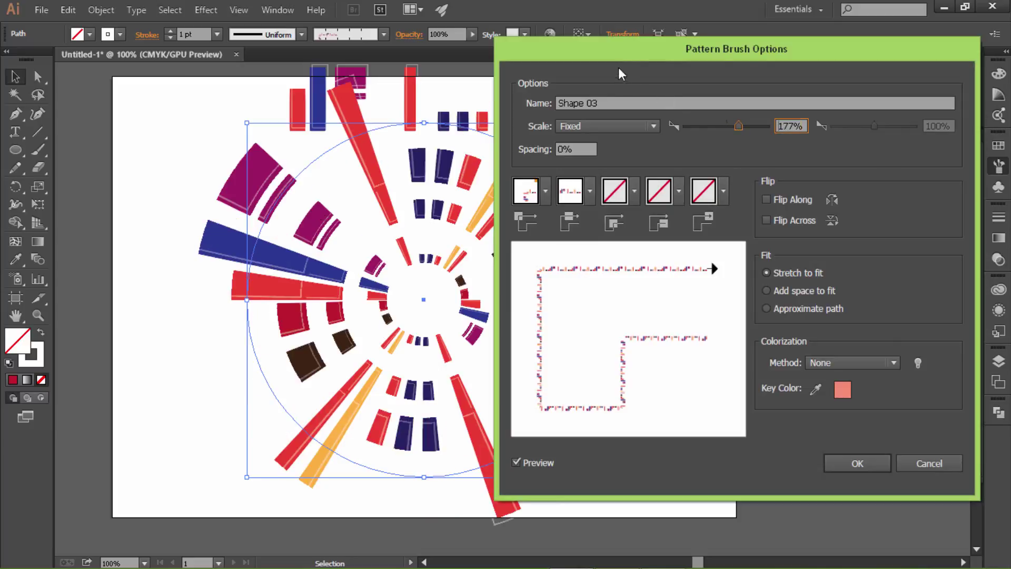
pyautogui.moveTo(618, 67)
pyautogui.mouseDown()
pyautogui.moveTo(702, 154)
pyautogui.moveTo(764, 90)
pyautogui.moveTo(742, 52)
pyautogui.moveTo(720, 43)
pyautogui.mouseUp()
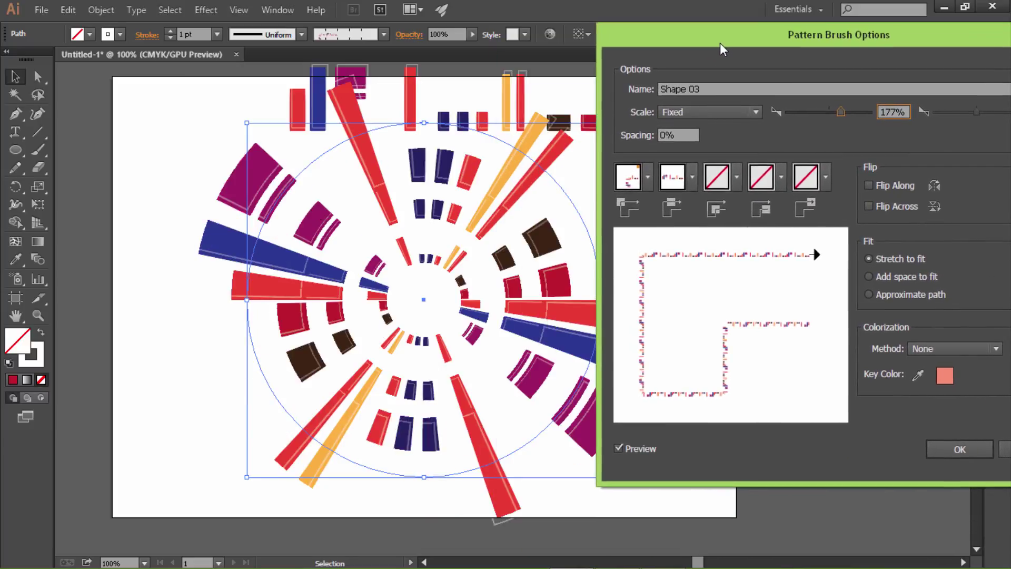
pyautogui.click(681, 135)
pyautogui.press('Up')
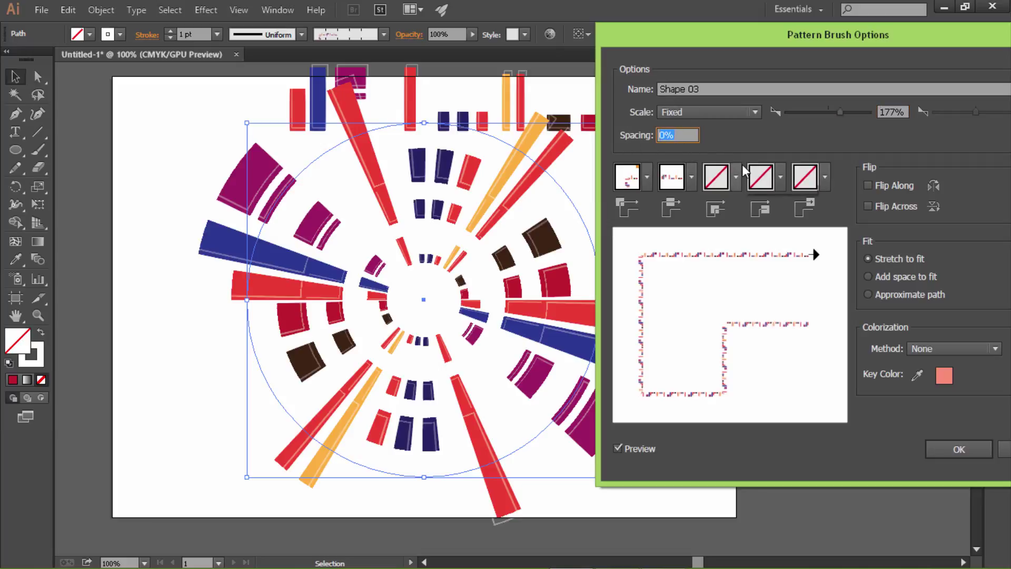
# Set the Shape 03 pattern brush spacing to 17% and apply it to existing strokes
pyautogui.hotkey('shift', 'Up')
pyautogui.hotkey('shift', 'Up')
pyautogui.hotkey('shift', 'Up')
pyautogui.hotkey('shift', 'Up')
pyautogui.hotkey('shift', 'Up')
pyautogui.hotkey('shift', 'Up')
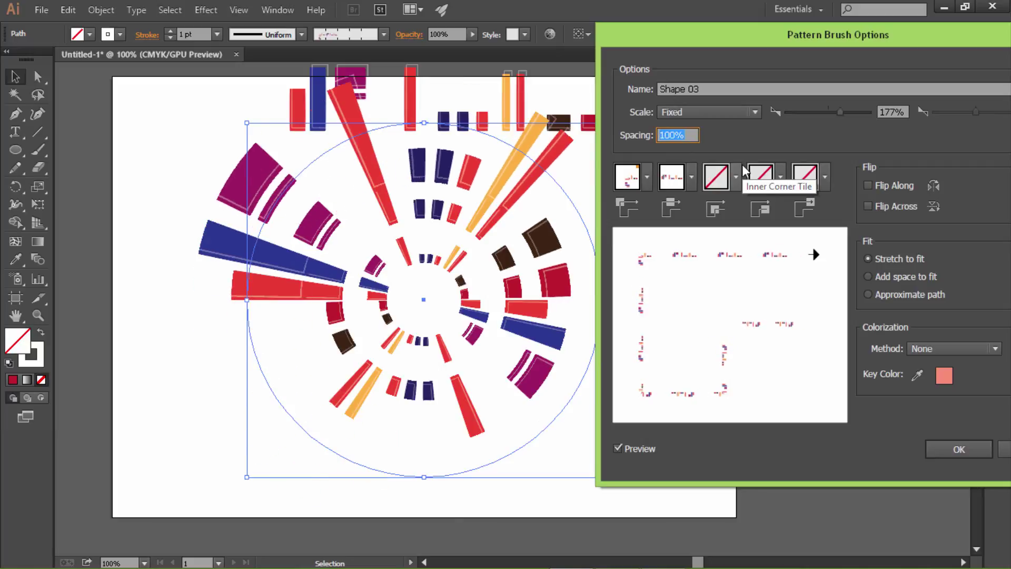
pyautogui.hotkey('shift', 'Down')
pyautogui.hotkey('shift', 'Down')
pyautogui.hotkey('shift', 'Down')
pyautogui.hotkey('shift', 'Down')
pyautogui.hotkey('shift', 'Down')
pyautogui.hotkey('shift', 'Down')
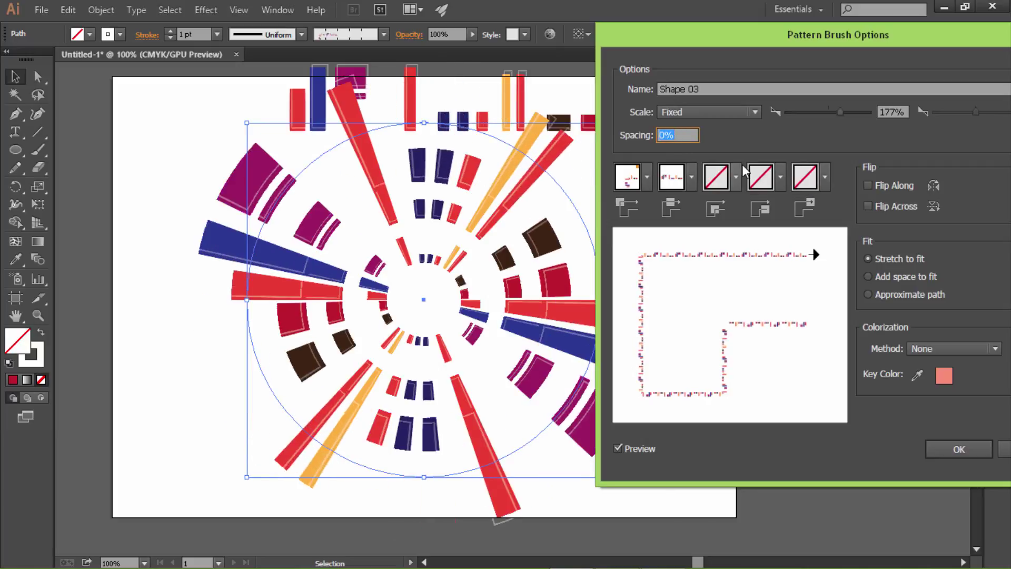
pyautogui.hotkey('shift', 'Up')
pyautogui.press('Up')
pyautogui.press('Up')
pyautogui.press('Up')
pyautogui.press('Up')
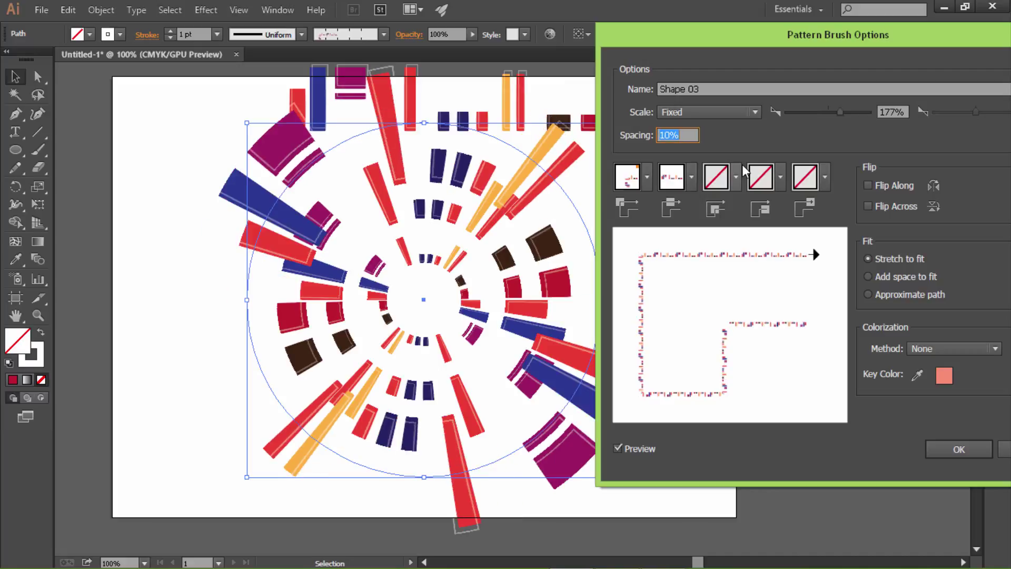
pyautogui.press('Up')
pyautogui.press('Up')
pyautogui.press('Up')
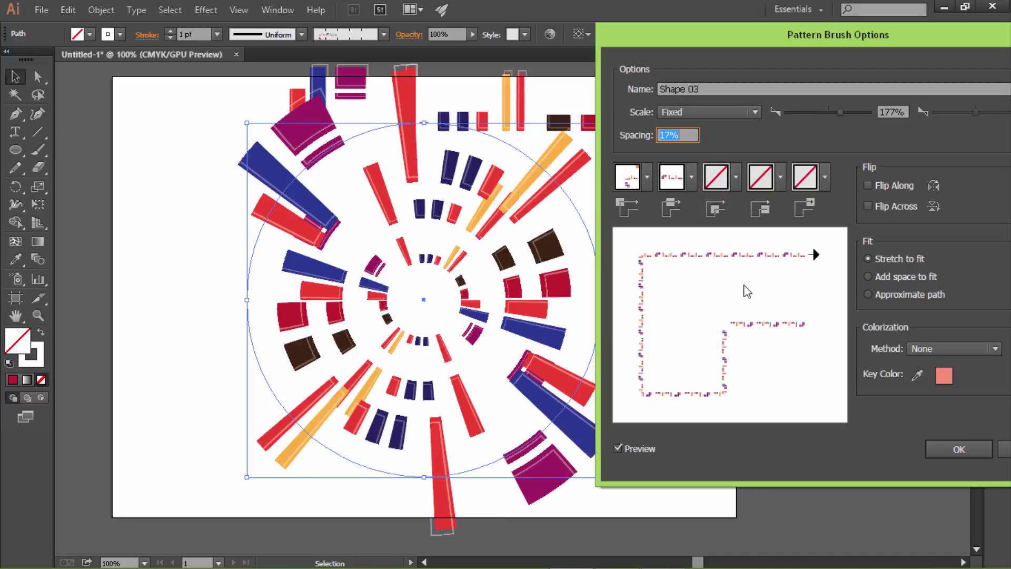
pyautogui.click(938, 453)
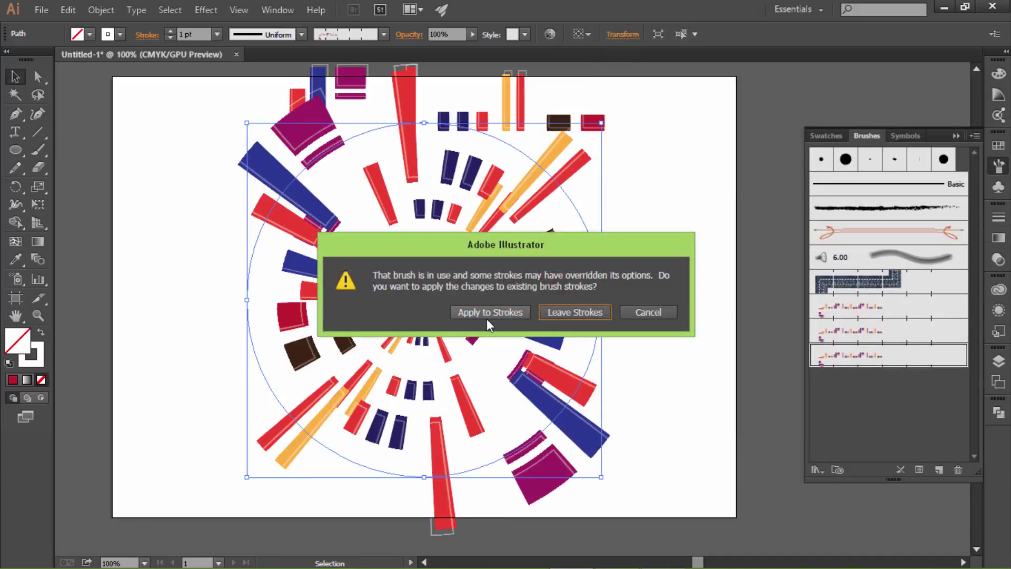
pyautogui.click(492, 313)
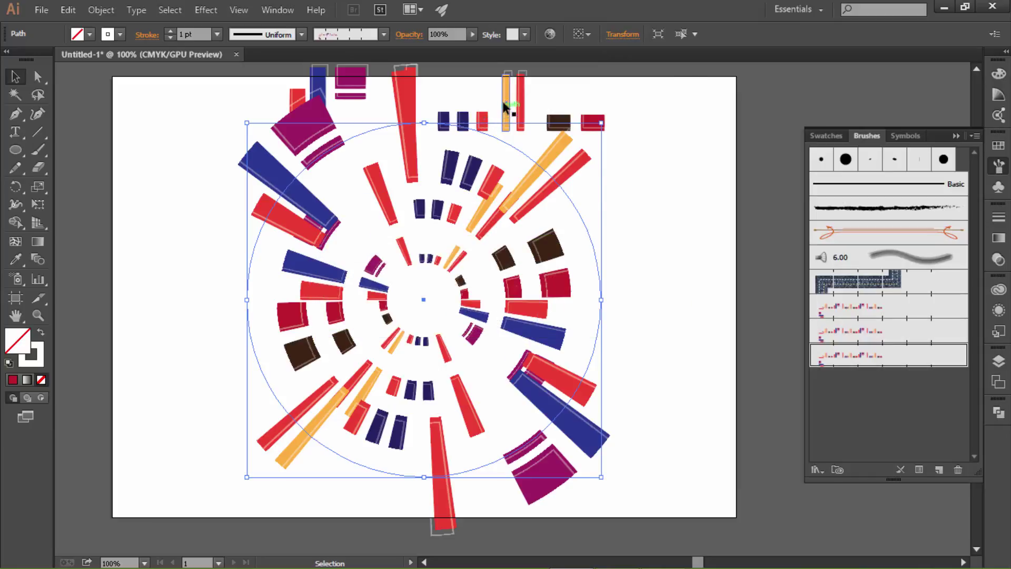
# Move the row of source tile shapes off the artboard to the top right
pyautogui.moveTo(502, 95); pyautogui.dragTo(901, 96)
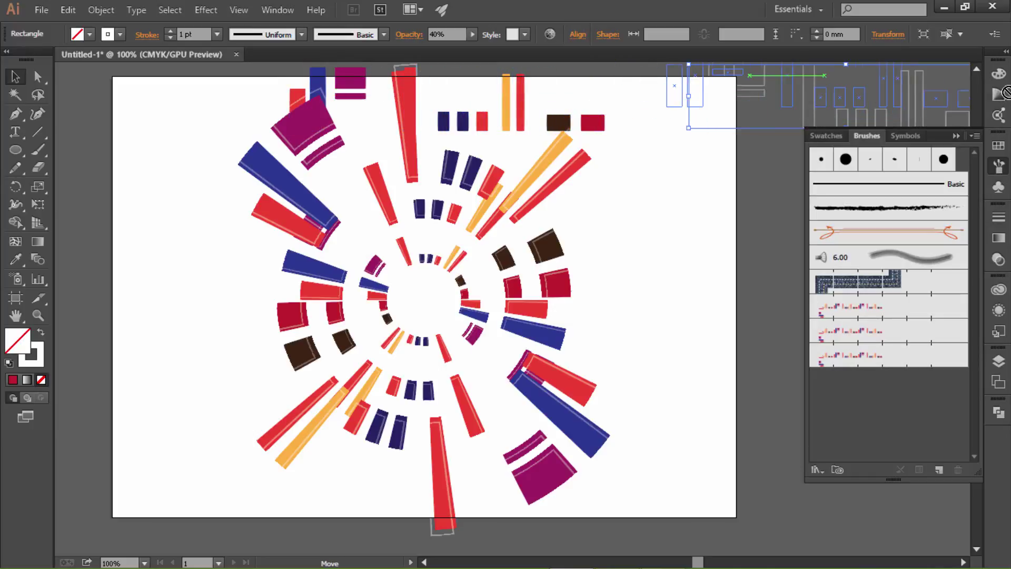
pyautogui.hotkey('ctrl', 'z')
pyautogui.moveTo(588, 125); pyautogui.dragTo(906, 119)
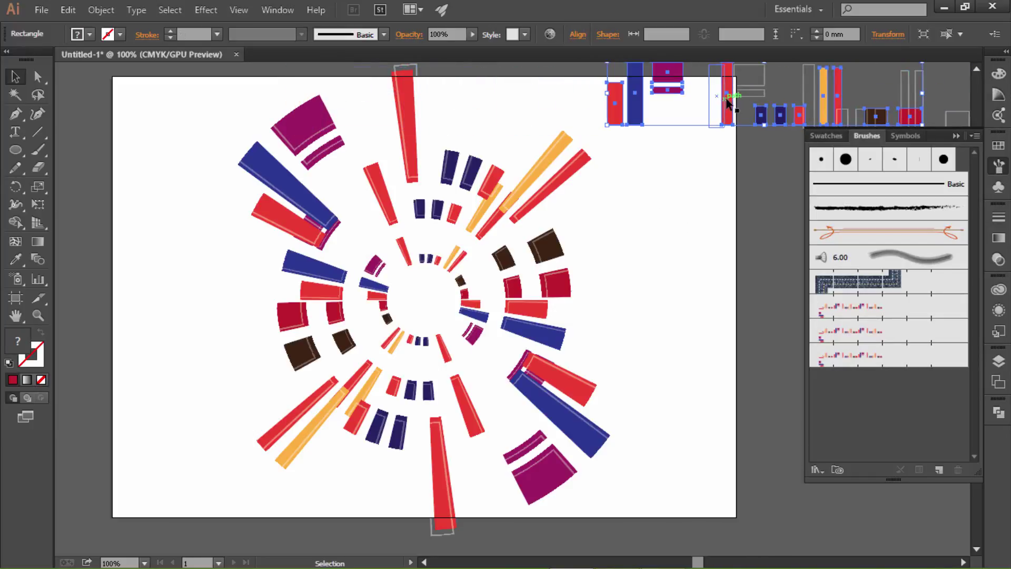
# Deselect, pan the view up and left, and expand Layer 1 in the Layers panel
pyautogui.click(433, 280)
pyautogui.scroll(2, 434, 279)
pyautogui.scroll(-2, 434, 280)
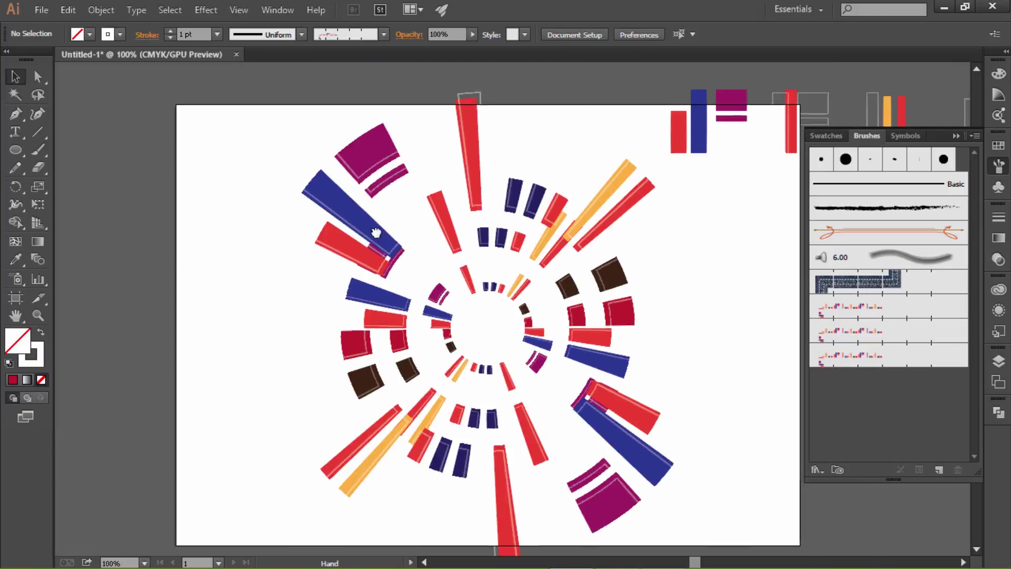
pyautogui.moveTo(376, 233); pyautogui.dragTo(290, 185)
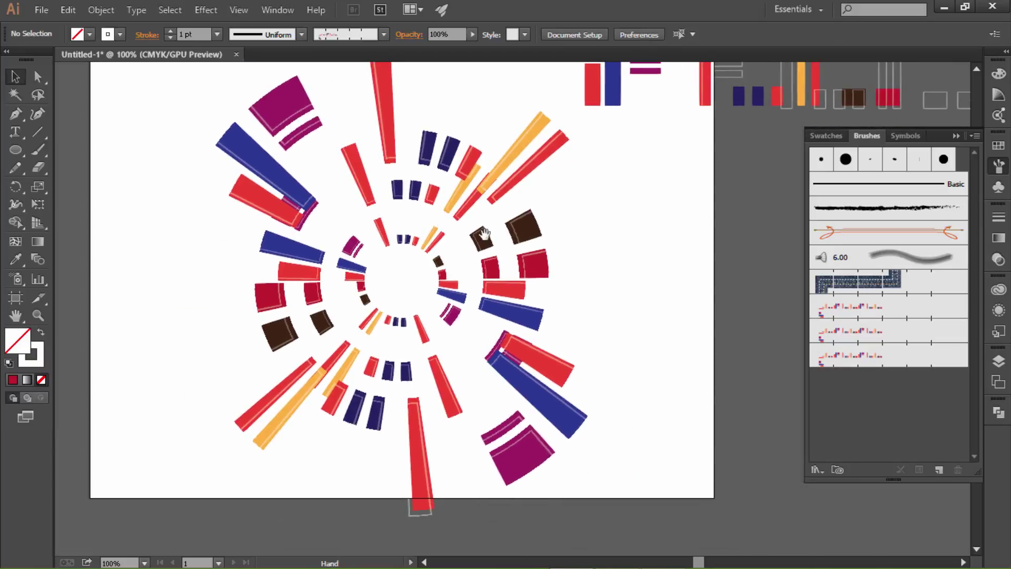
pyautogui.click(999, 363)
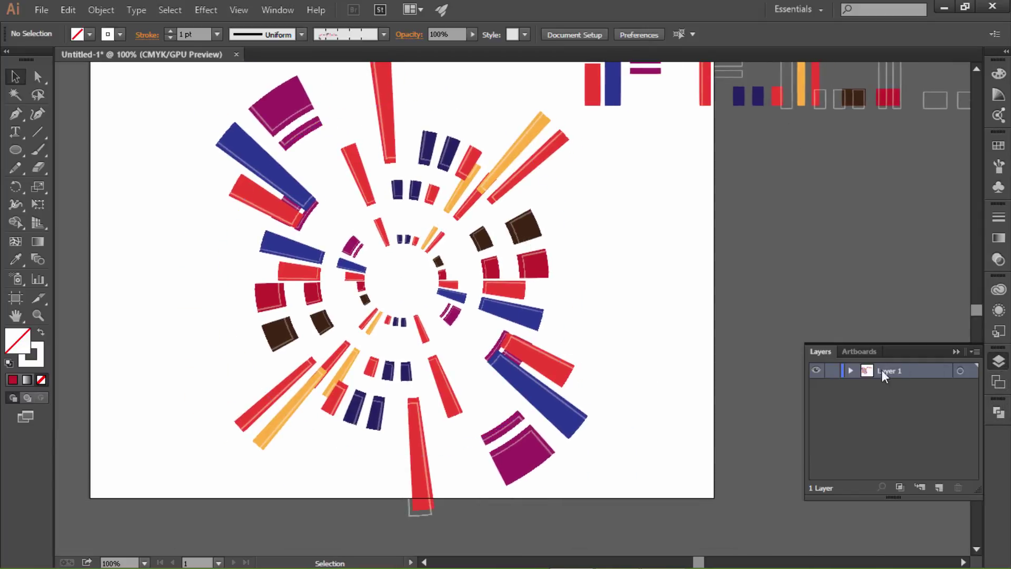
pyautogui.click(852, 371)
# Toggle the visibility of the innermost and outermost rings to identify their paths
pyautogui.click(817, 387)
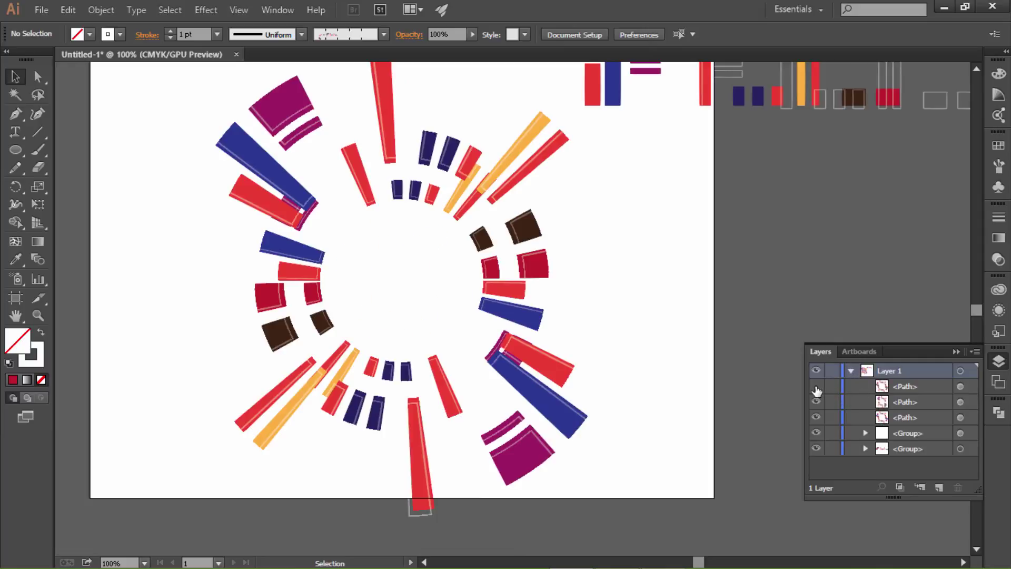
pyautogui.click(817, 387)
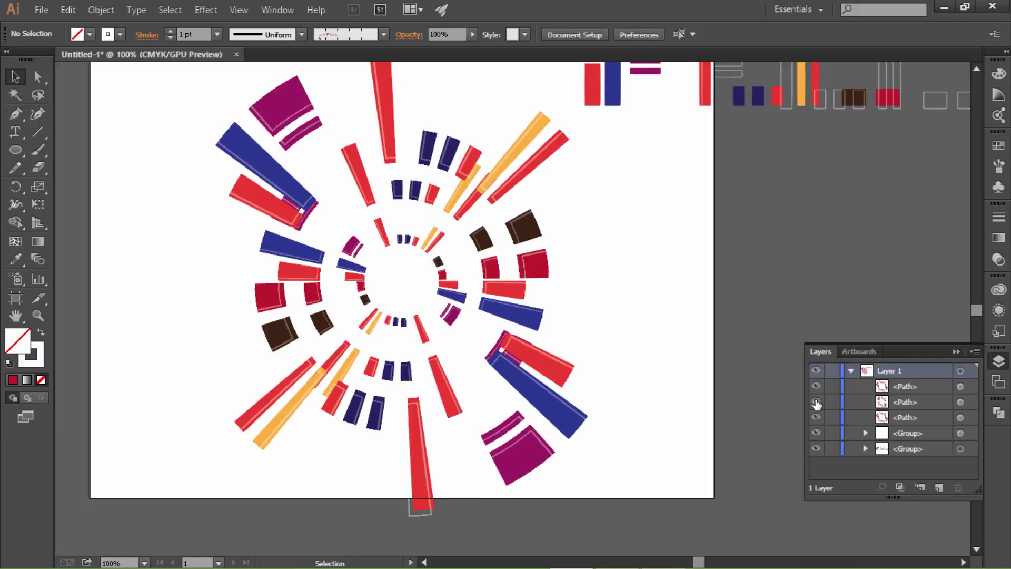
pyautogui.click(816, 403)
pyautogui.click(816, 402)
# Move the second <Path> lower in the stacking order, verify the paths, and select it
pyautogui.moveTo(928, 406); pyautogui.dragTo(931, 423)
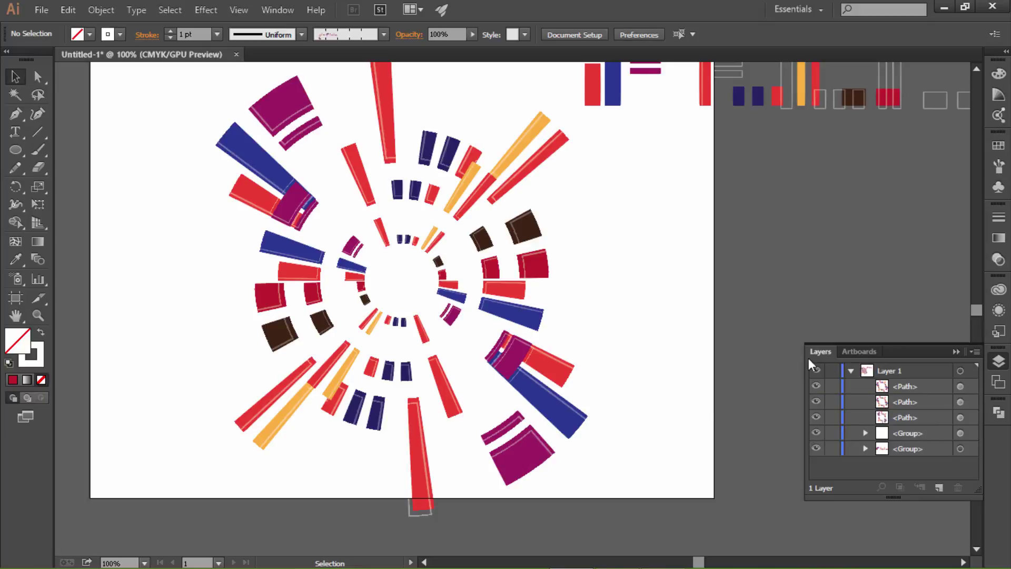
pyautogui.click(818, 418)
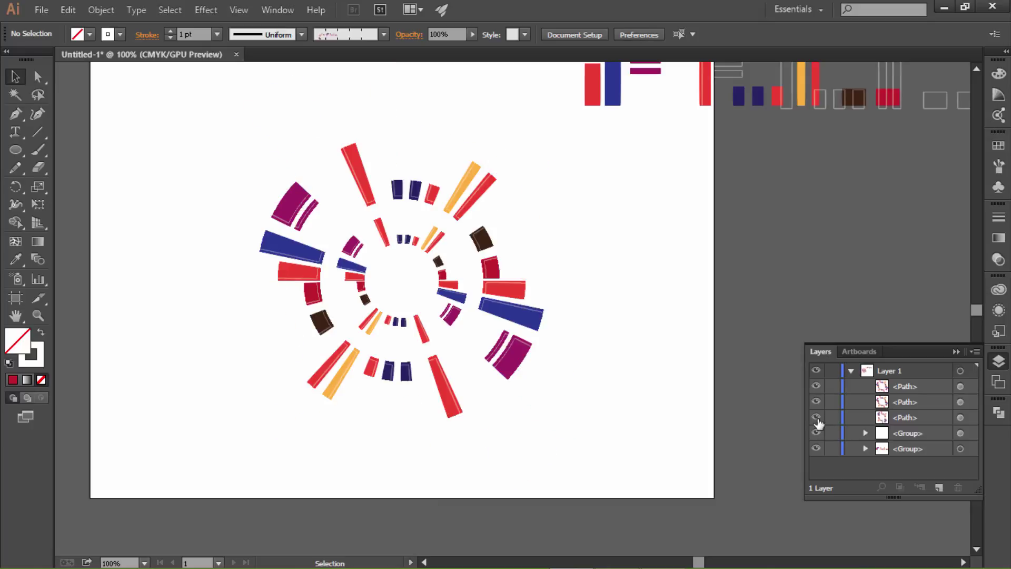
pyautogui.click(818, 418)
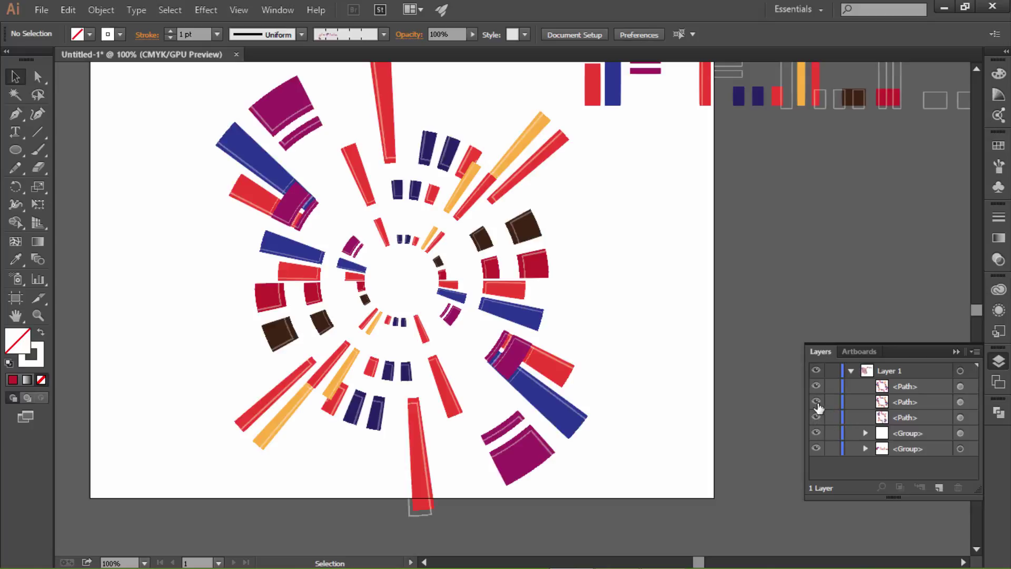
pyautogui.click(817, 402)
pyautogui.click(817, 402)
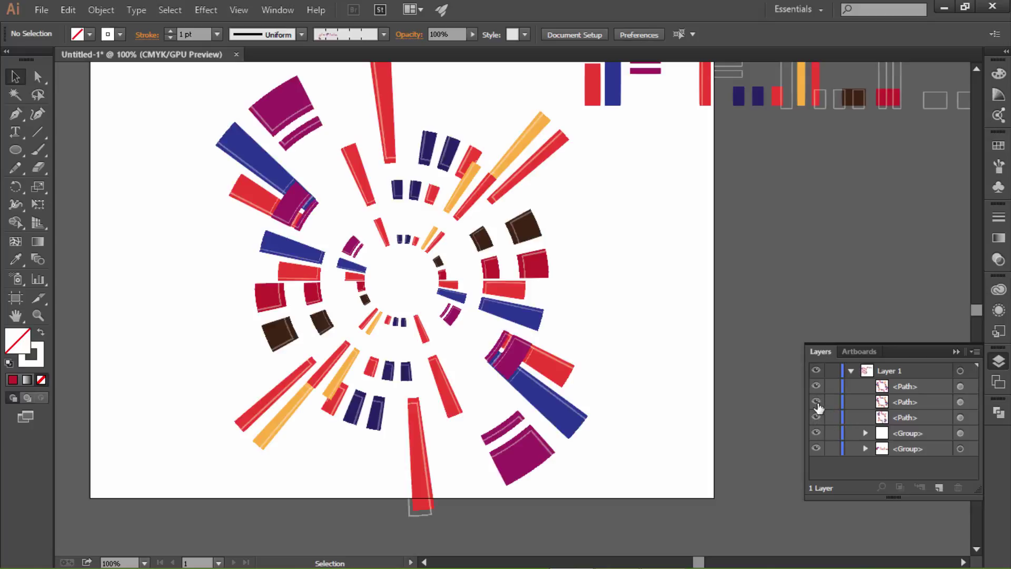
pyautogui.click(971, 402)
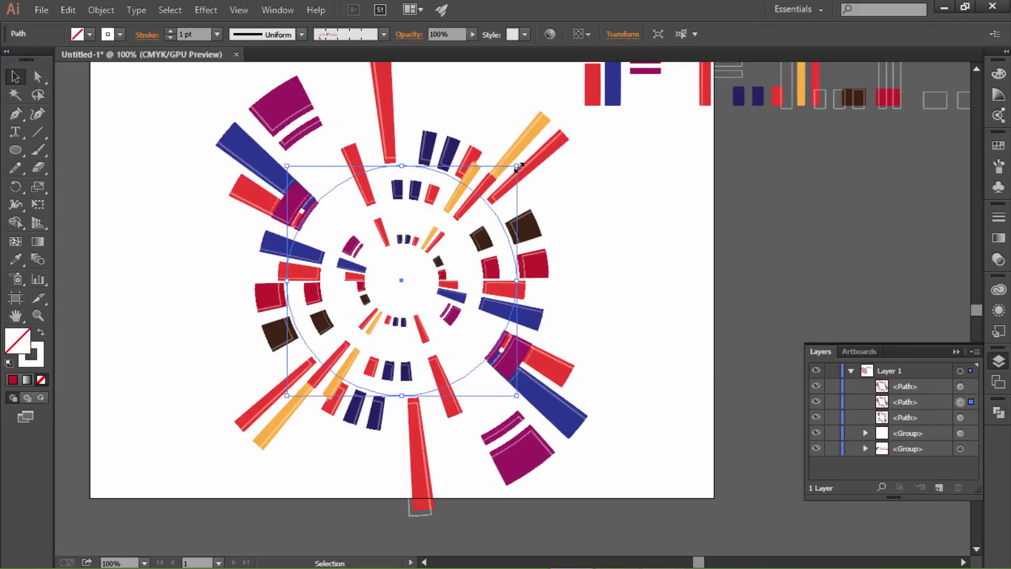
# Shrink the middle ring and set the Shap 01 brush spacing to 29%
pyautogui.moveTo(516, 166); pyautogui.dragTo(501, 182)
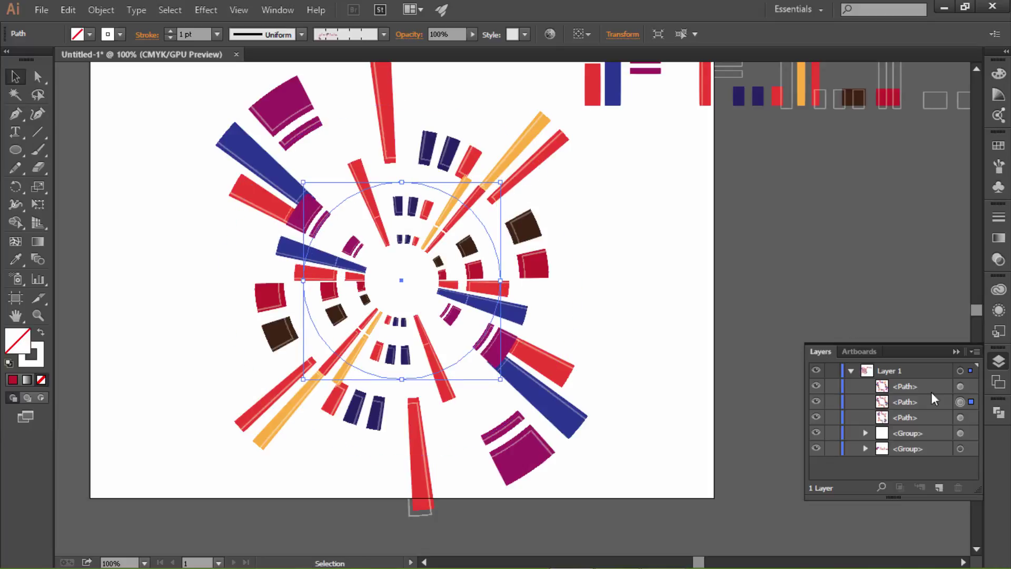
pyautogui.click(999, 166)
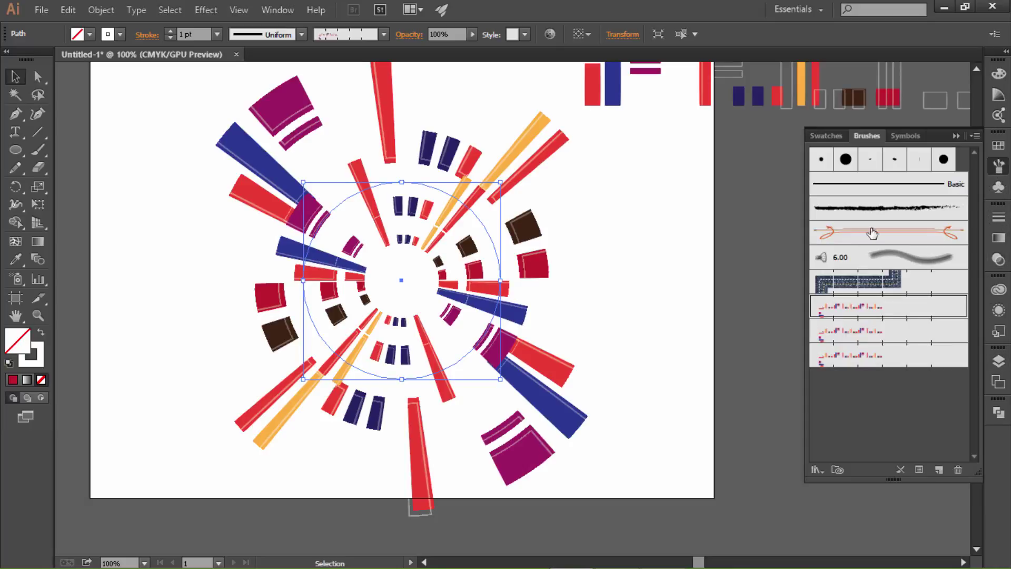
pyautogui.doubleClick(877, 311)
pyautogui.click(675, 134)
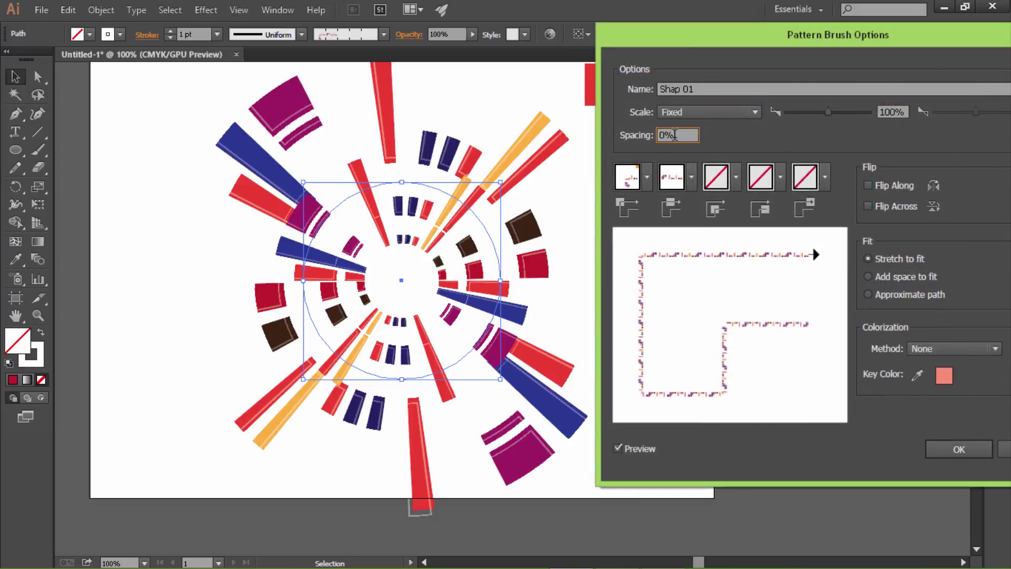
pyautogui.press('Up')
pyautogui.press('Up')
pyautogui.press('Up')
pyautogui.press('Up')
pyautogui.press('Up')
pyautogui.press('Up')
pyautogui.press('Up')
pyautogui.press('Up')
pyautogui.press('Up')
pyautogui.press('Up')
pyautogui.press('Up')
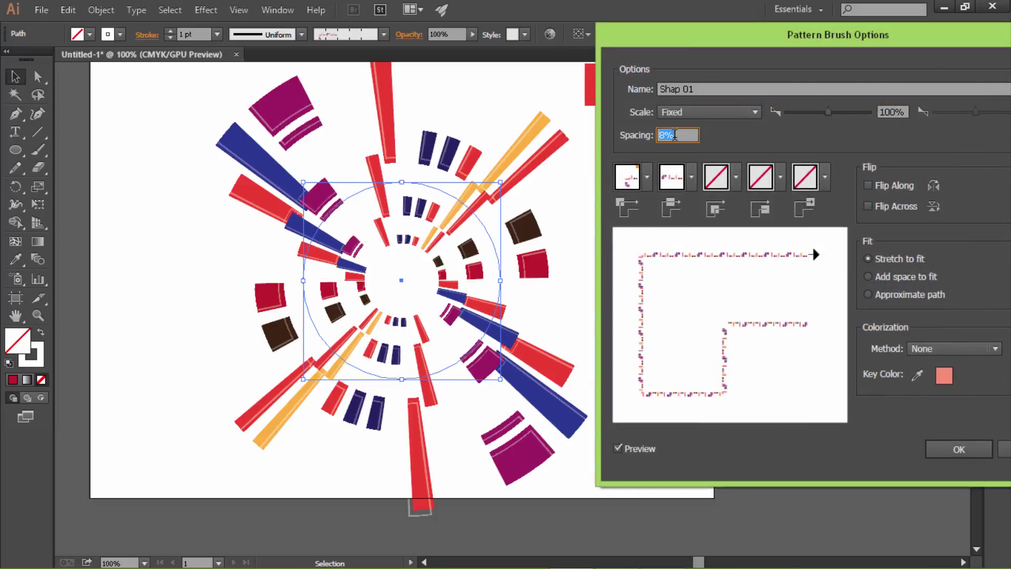
pyautogui.press('Up')
pyautogui.press('Up')
pyautogui.press('Up')
pyautogui.press('Up')
pyautogui.press('Up')
pyautogui.press('Up')
pyautogui.press('Up')
pyautogui.press('Up')
pyautogui.press('Up')
pyautogui.press('Up')
pyautogui.press('Up')
pyautogui.press('Up')
pyautogui.press('Up')
pyautogui.press('Up')
pyautogui.press('Up')
pyautogui.press('Up')
pyautogui.press('Up')
pyautogui.press('Up')
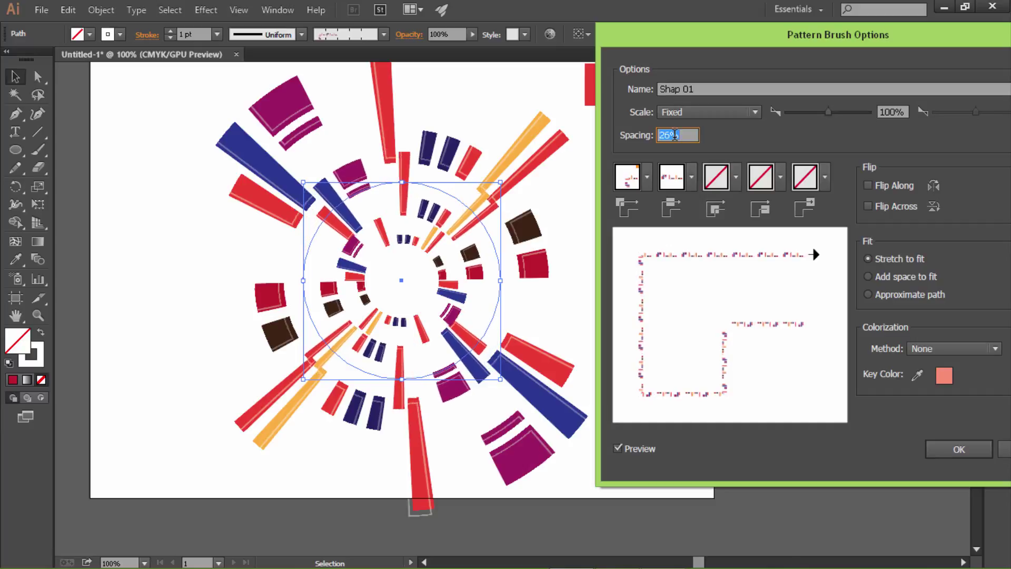
pyautogui.press('Up')
pyautogui.press('Up')
pyautogui.press('Up')
pyautogui.press('Down')
pyautogui.press('Down')
pyautogui.press('Down')
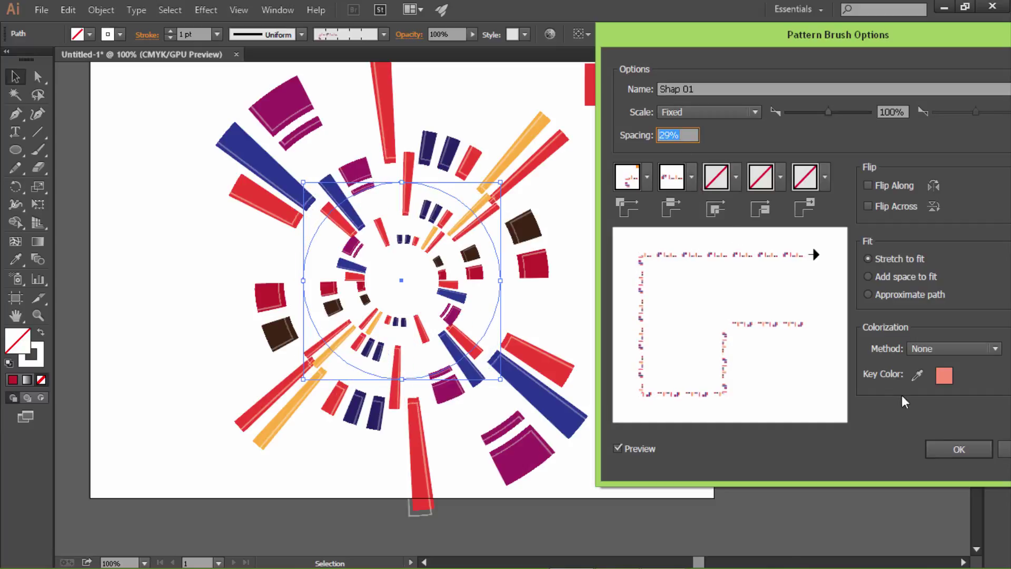
# Apply the 29% spacing to existing strokes and enlarge the outer ring around its centre
pyautogui.click(959, 449)
pyautogui.click(509, 307)
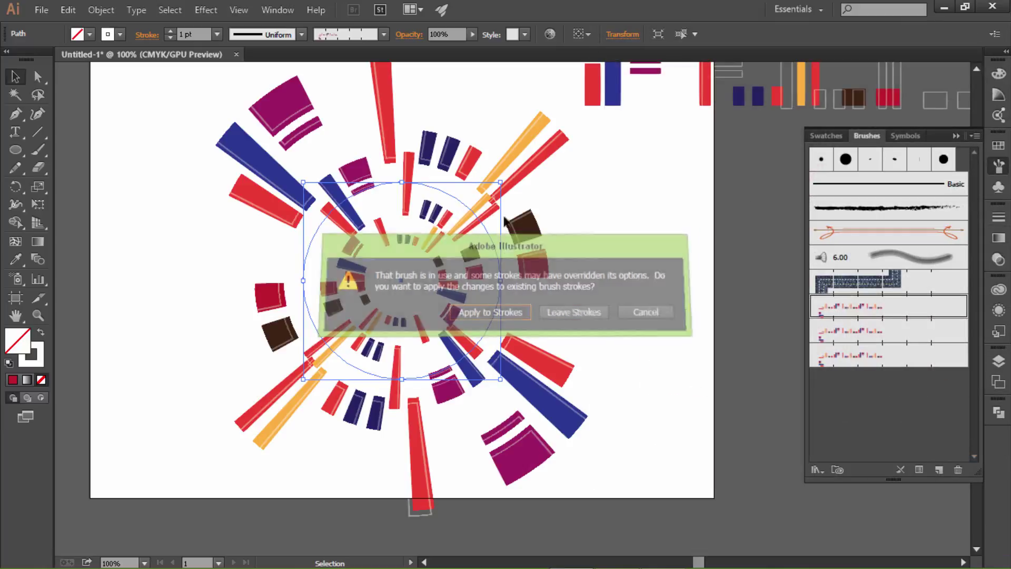
pyautogui.click(502, 160)
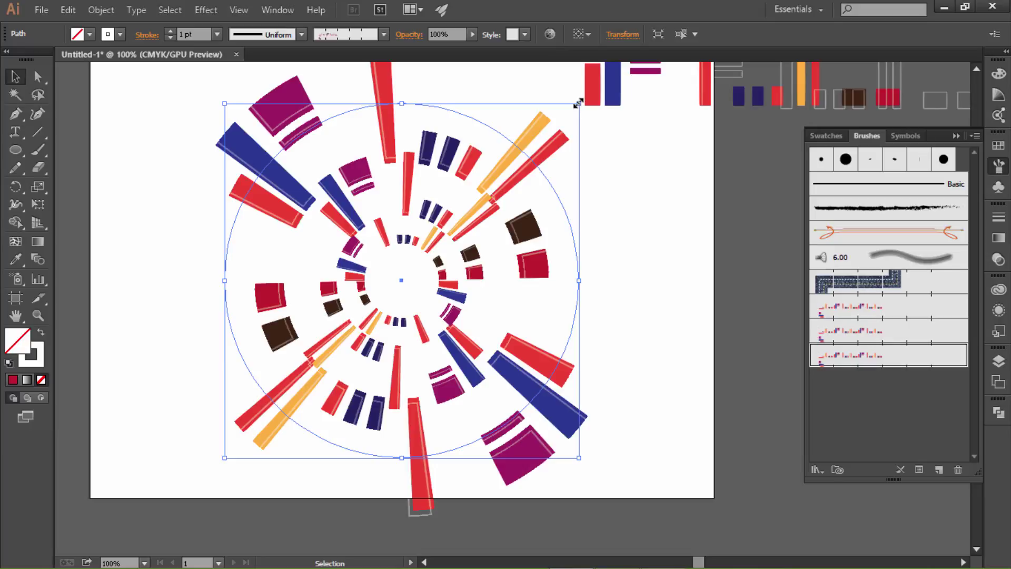
pyautogui.moveTo(578, 103)
pyautogui.mouseDown()
pyautogui.moveTo(600, 95)
pyautogui.moveTo(591, 94)
pyautogui.mouseUp()
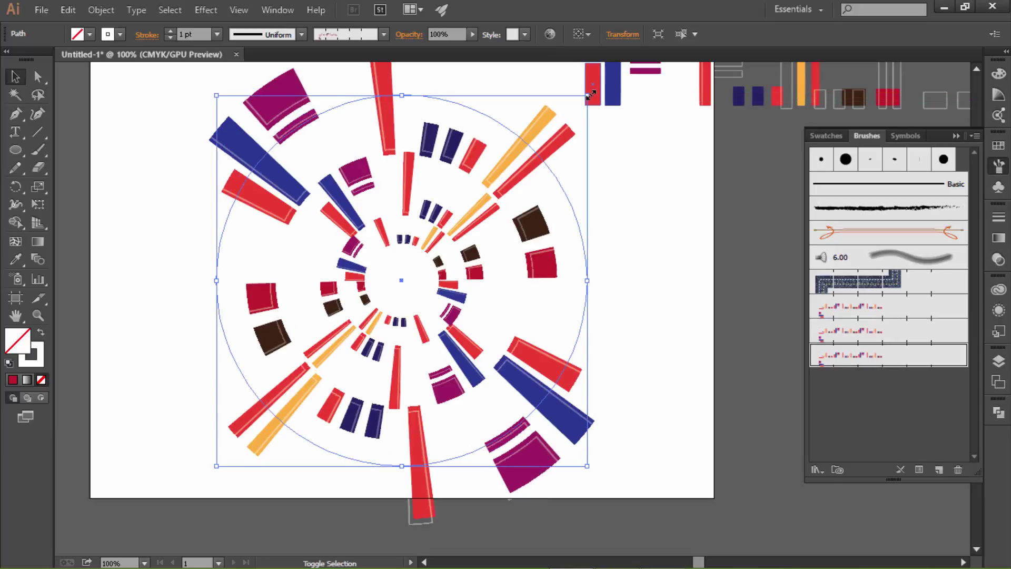
# Select all the brushed rings and expand their appearance into plain shapes
pyautogui.click(664, 257)
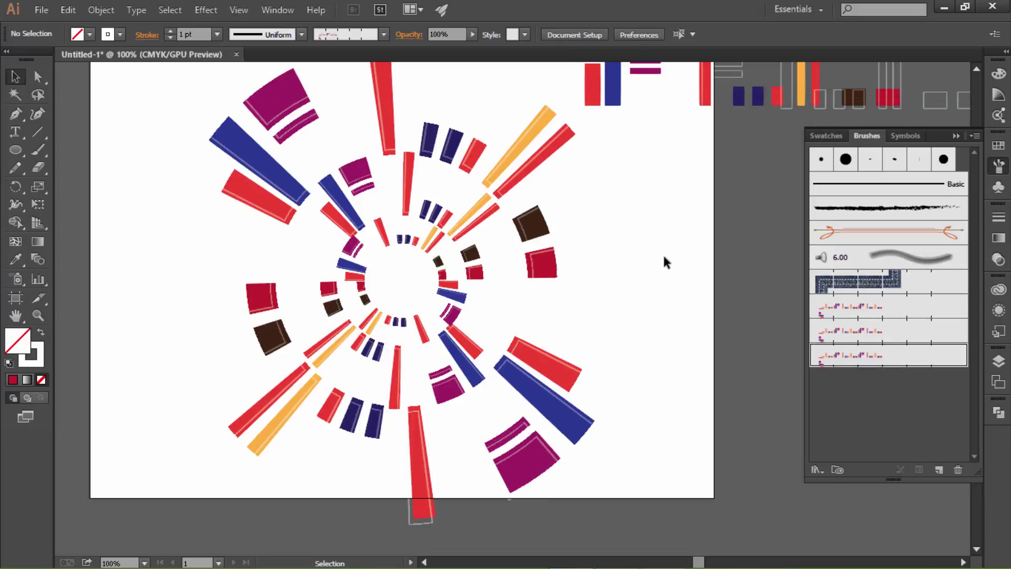
pyautogui.moveTo(656, 210); pyautogui.dragTo(182, 349)
pyautogui.click(100, 10)
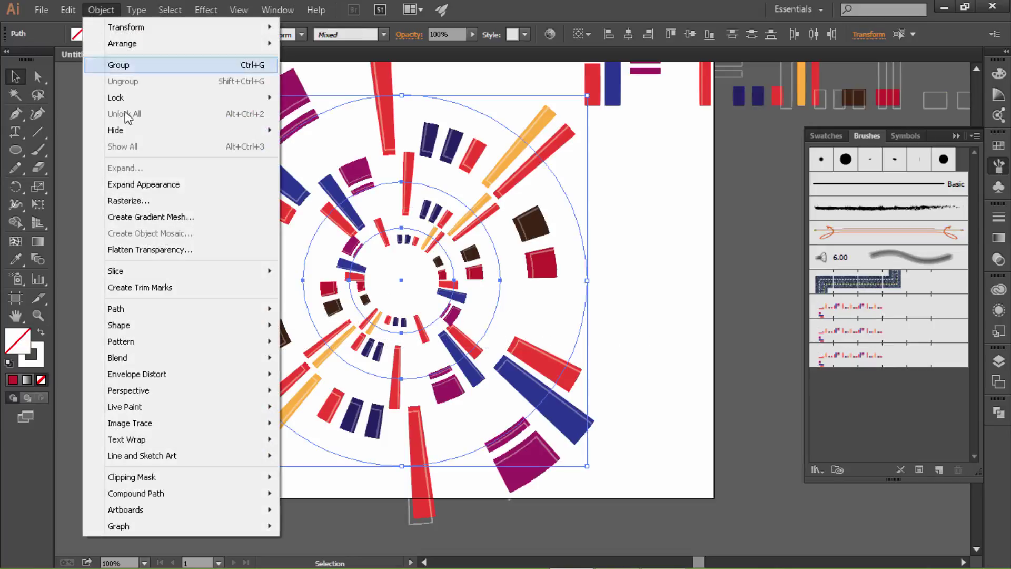
pyautogui.click(139, 184)
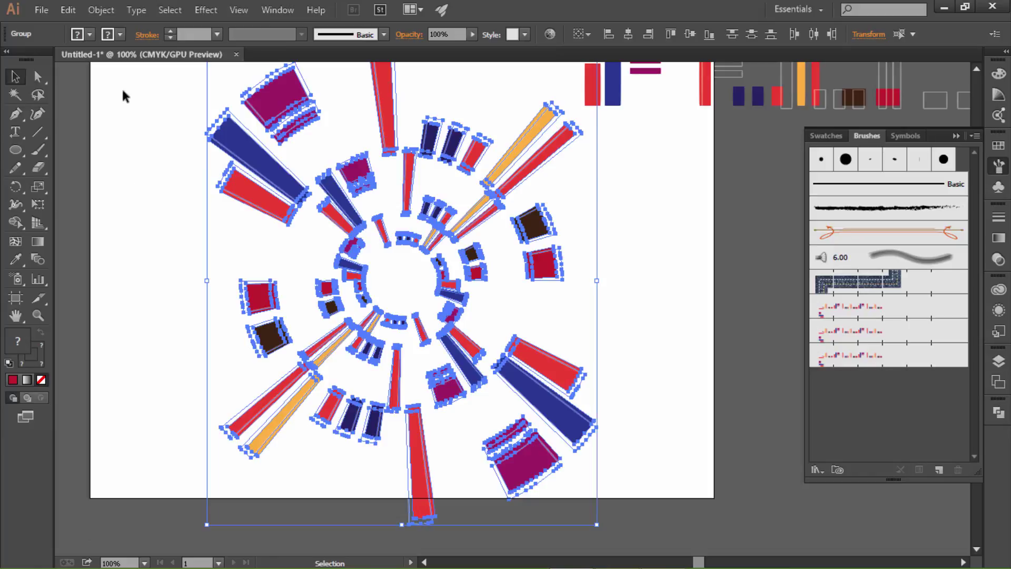
# Group the expanded ring shapes together and reselect the group
pyautogui.click(101, 9)
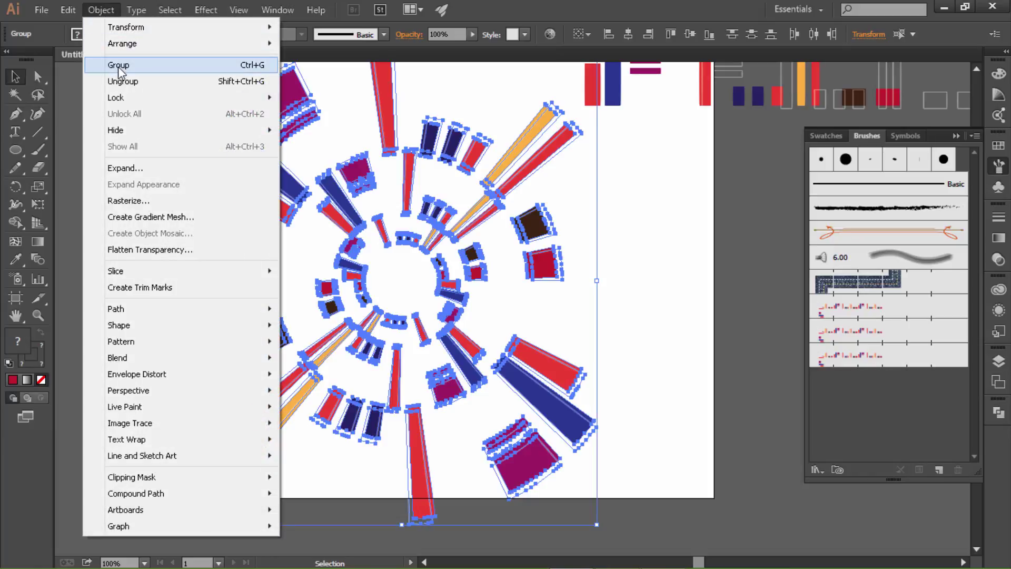
pyautogui.click(119, 68)
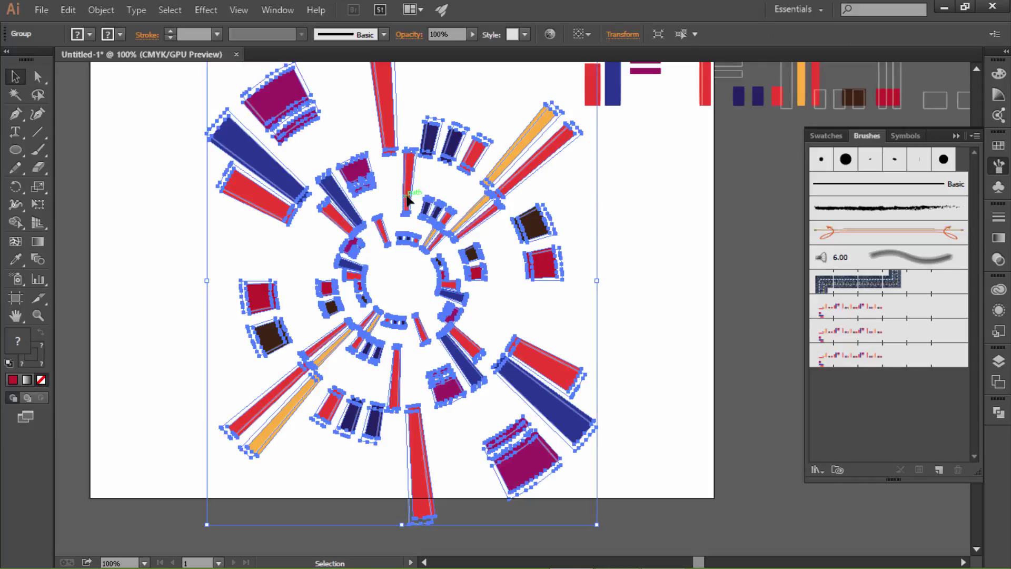
pyautogui.click(234, 232)
pyautogui.click(254, 191)
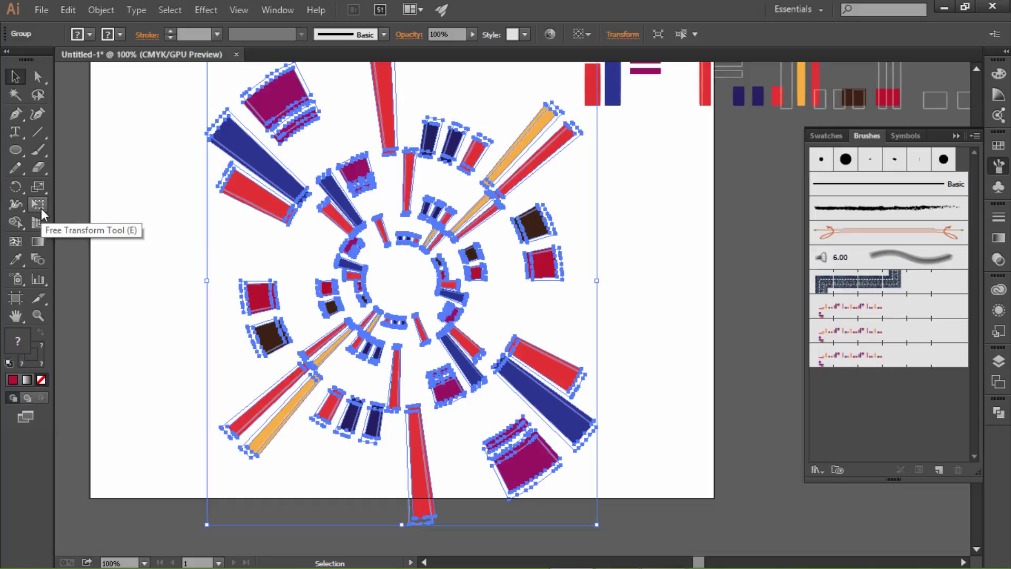
# Free Distort the ring group by pulling the top-right corner inward and raising the bottom corners
pyautogui.click(38, 206)
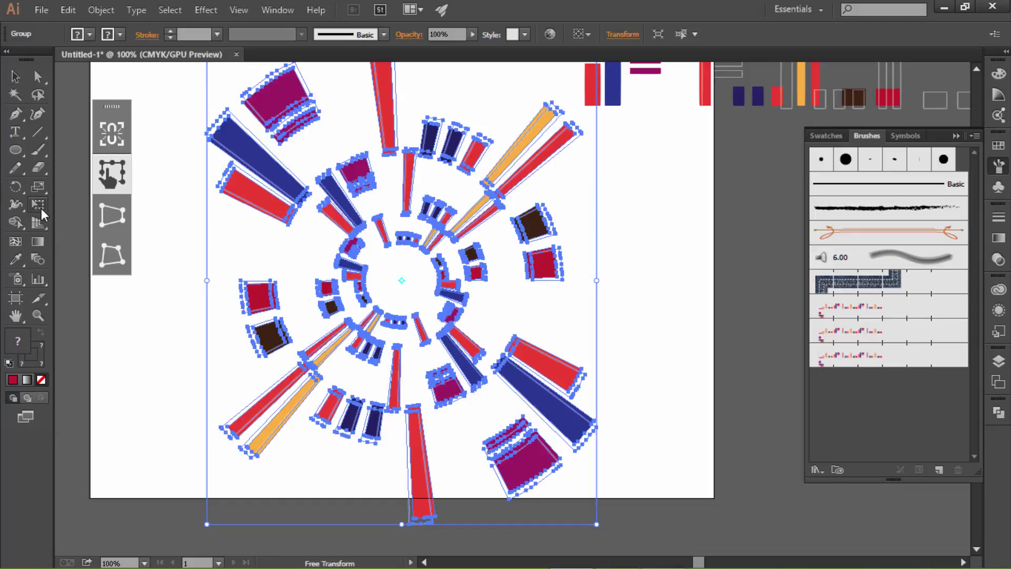
pyautogui.click(105, 257)
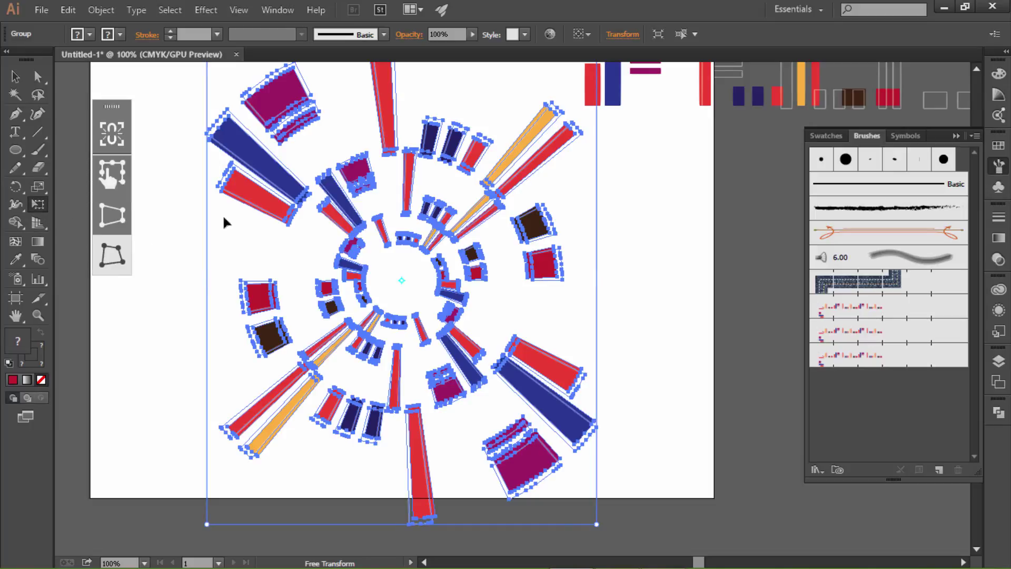
pyautogui.hotkey('ctrl', '-')
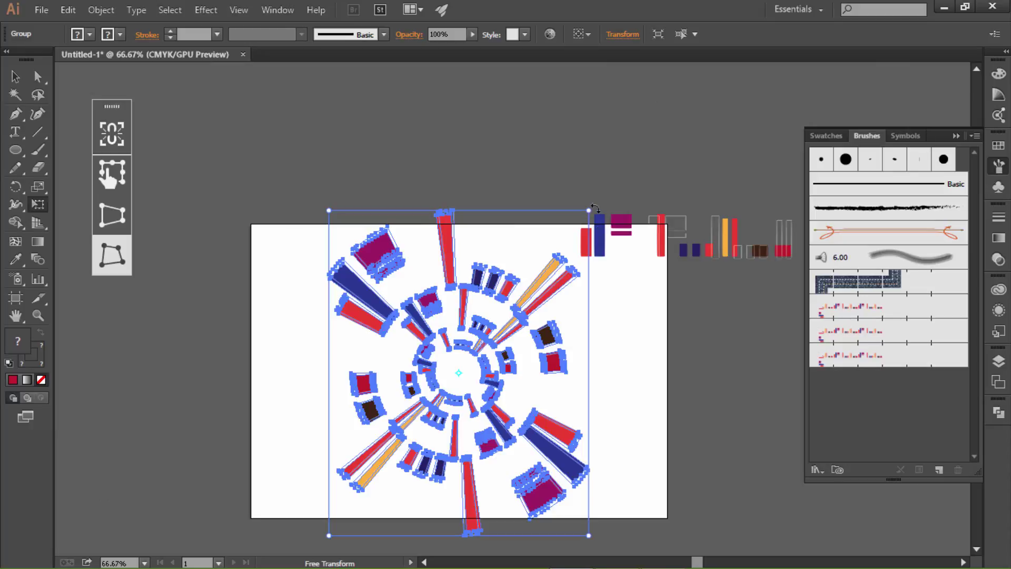
pyautogui.moveTo(589, 211); pyautogui.dragTo(512, 288)
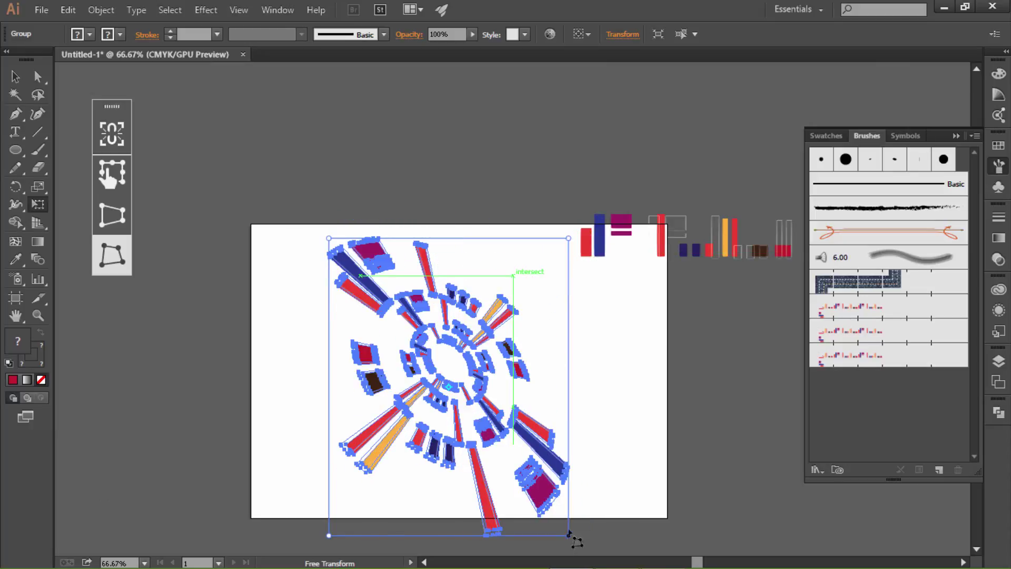
pyautogui.moveTo(569, 536); pyautogui.dragTo(569, 493)
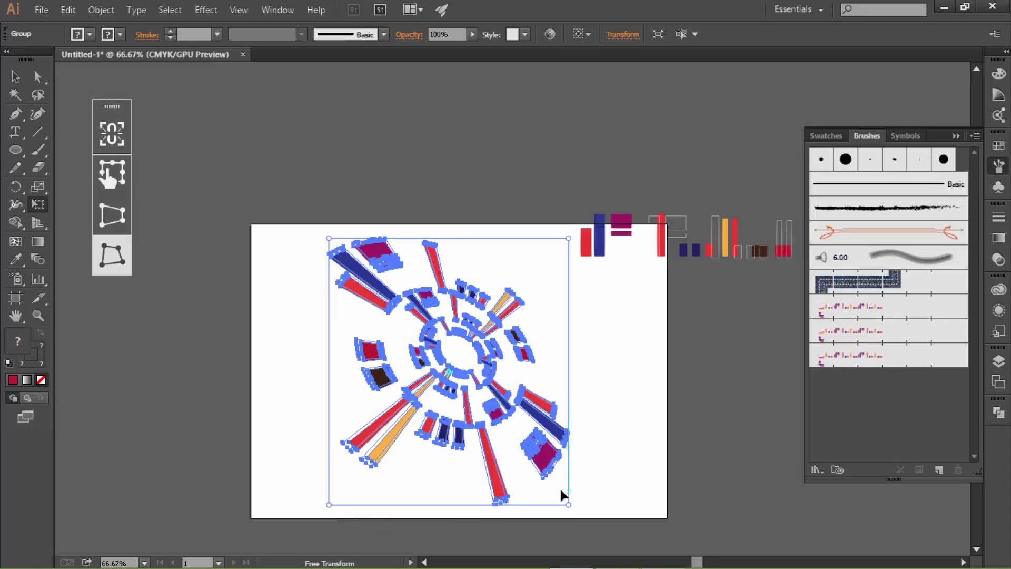
pyautogui.moveTo(333, 511)
pyautogui.mouseDown()
pyautogui.moveTo(364, 492)
pyautogui.moveTo(328, 505)
pyautogui.mouseUp()
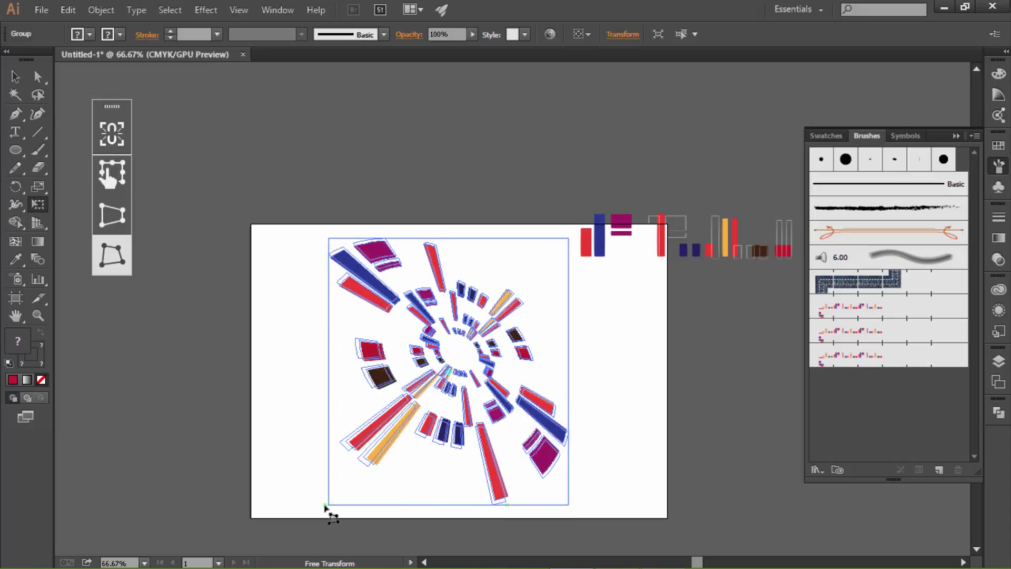
pyautogui.moveTo(570, 240); pyautogui.dragTo(531, 264)
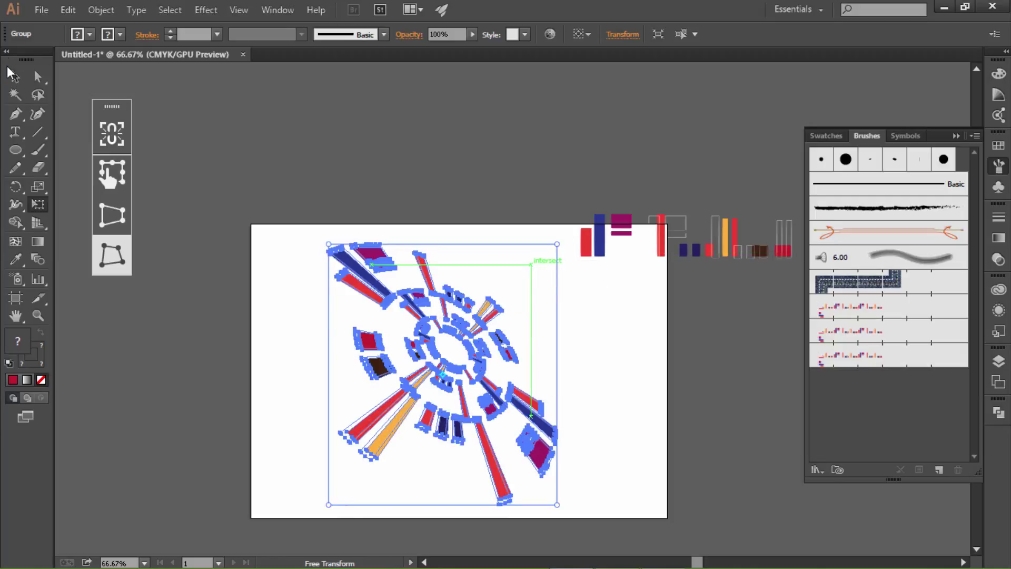
pyautogui.click(15, 77)
# Zoom in to inspect the distorted rings, zoom back out, and collapse the Brushes panel
pyautogui.click(444, 141)
pyautogui.click(478, 287)
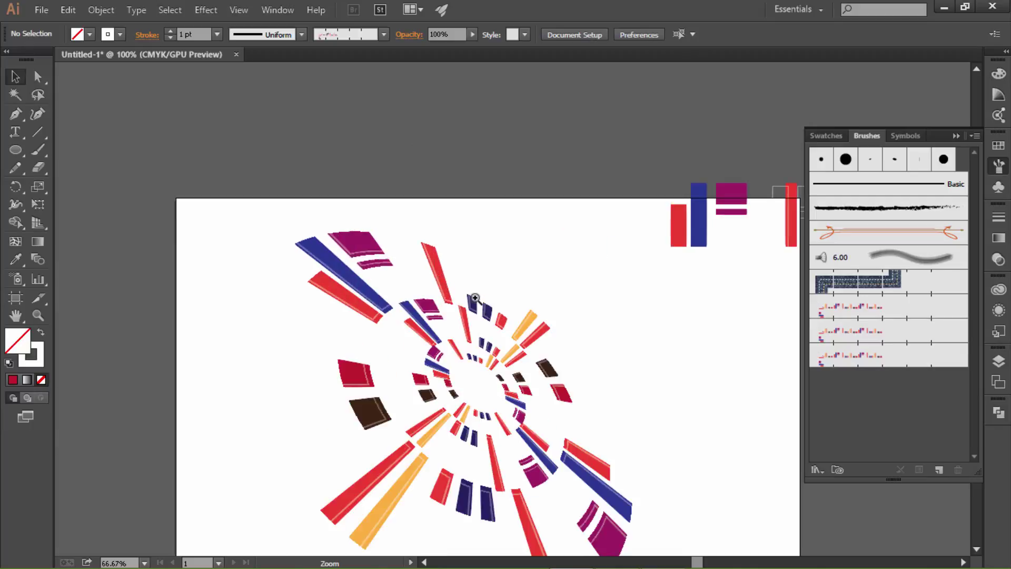
pyautogui.click(477, 288)
pyautogui.moveTo(477, 287); pyautogui.dragTo(454, 193)
pyautogui.keyDown('ctrl'); pyautogui.keyDown('alt'); pyautogui.click(458, 199); pyautogui.keyUp('alt'); pyautogui.keyUp('ctrl')
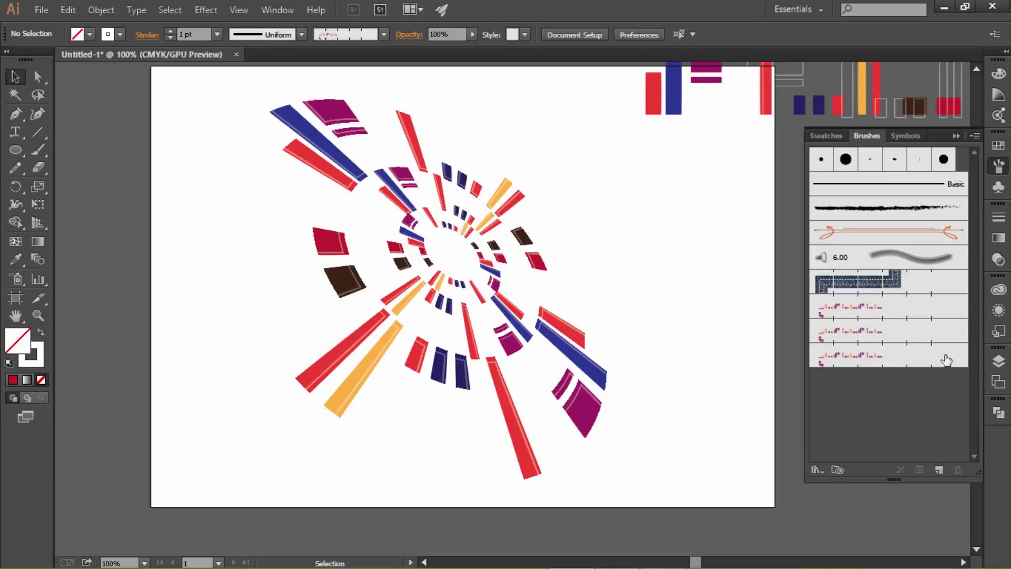
pyautogui.click(999, 166)
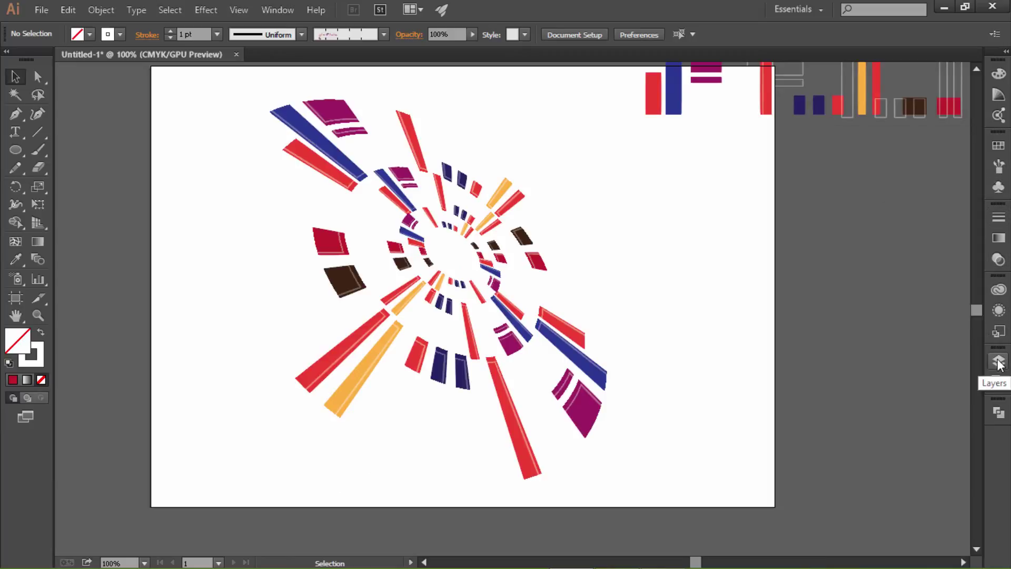
# Draw a rectangle from the artboard's top-left to bottom-right corner
pyautogui.click(16, 148)
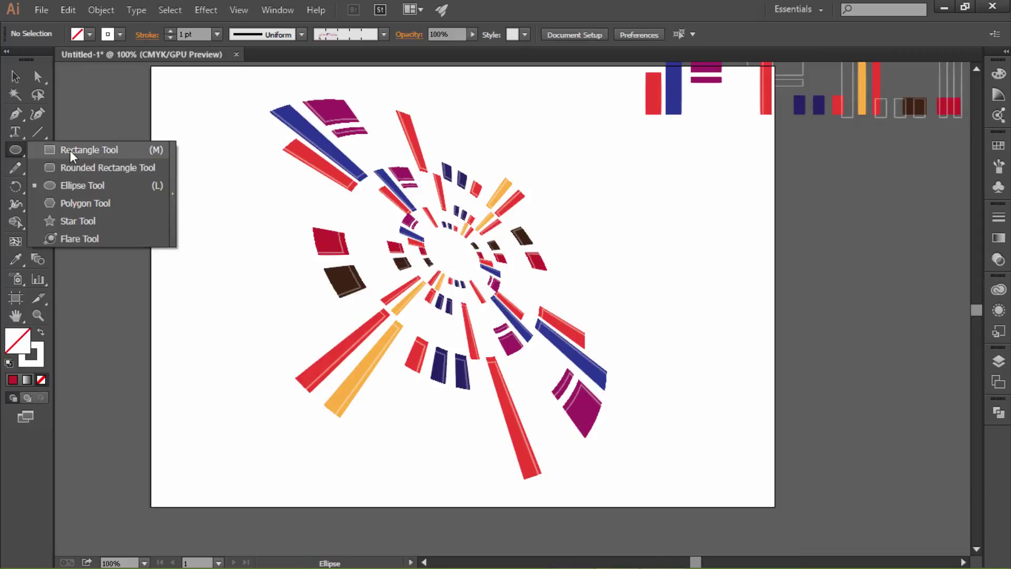
pyautogui.click(70, 150)
pyautogui.moveTo(151, 66); pyautogui.dragTo(775, 507)
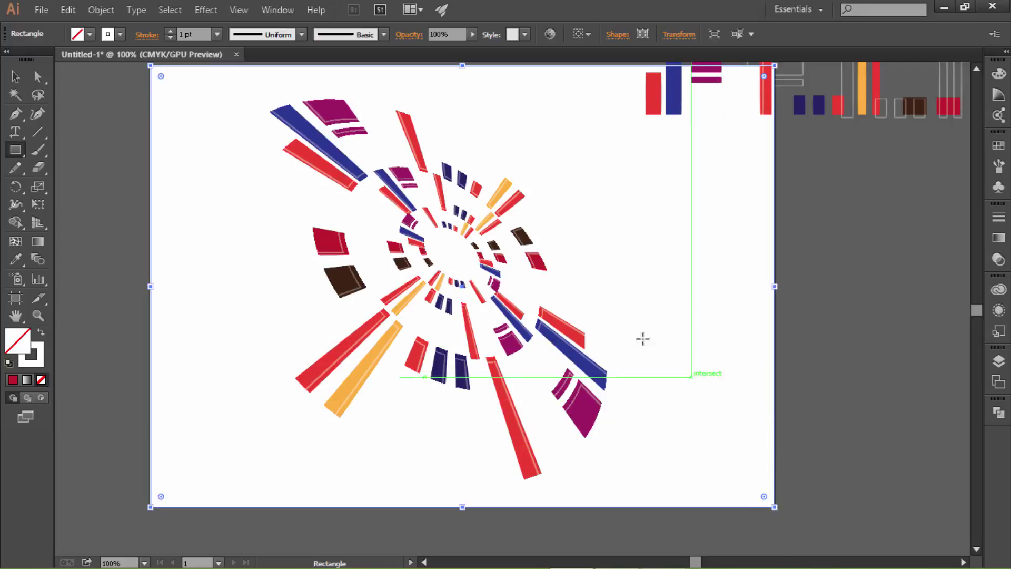
pyautogui.click(90, 35)
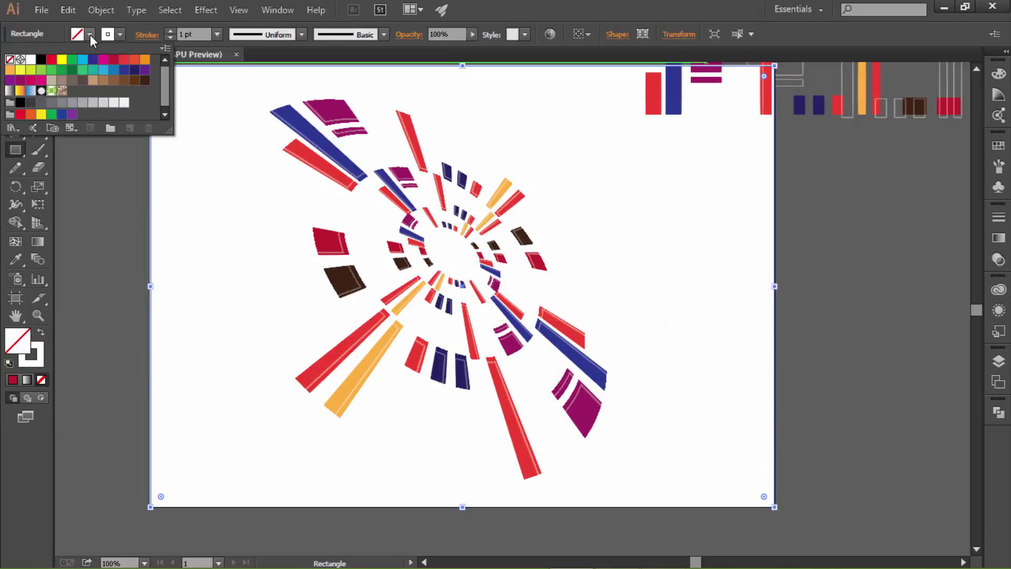
# Fill the rectangle with the white-to-black gradient and move it beneath the rings in Layers
pyautogui.click(11, 92)
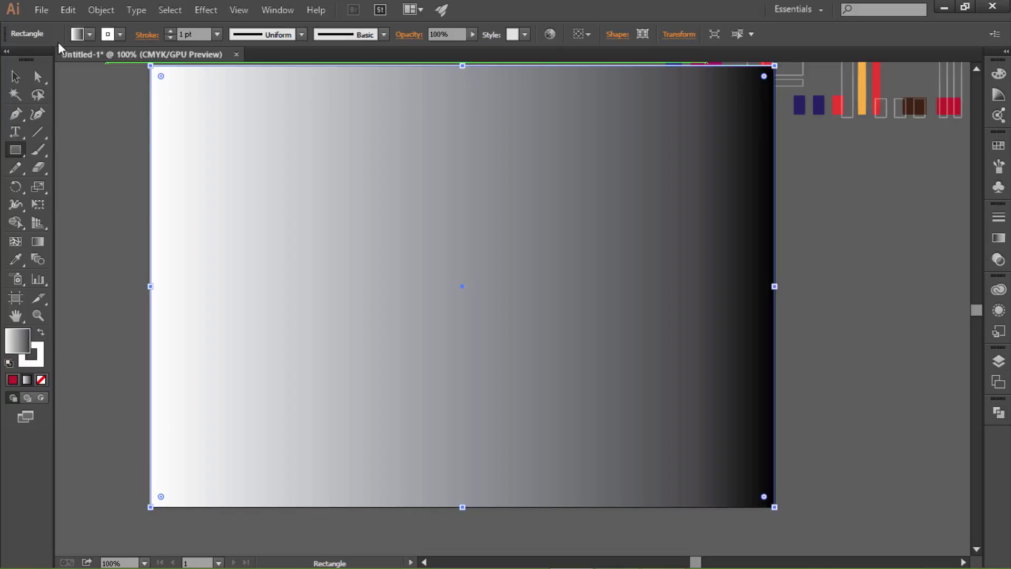
pyautogui.click(17, 77)
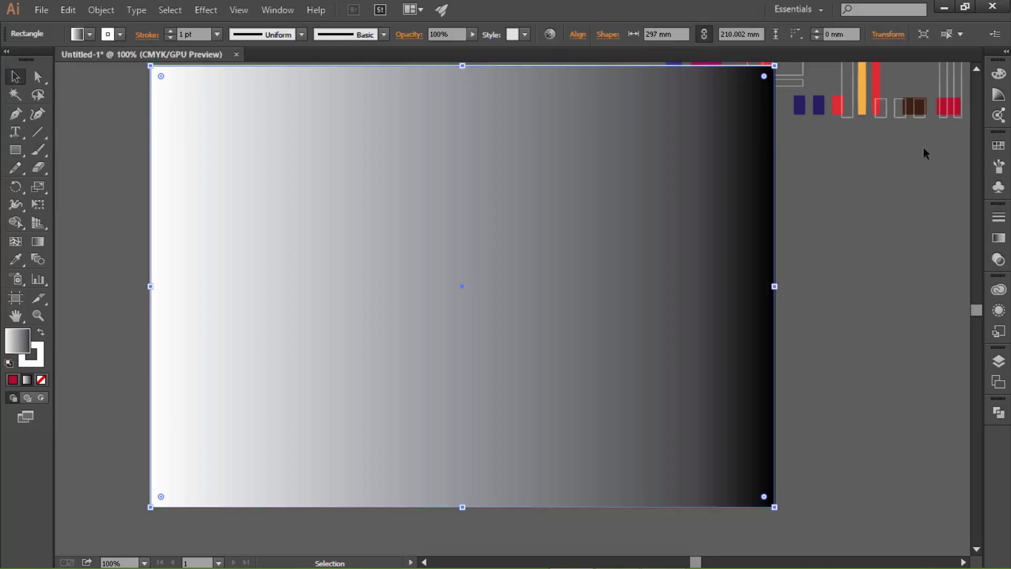
pyautogui.click(1004, 366)
pyautogui.moveTo(909, 386)
pyautogui.mouseDown()
pyautogui.moveTo(913, 424)
pyautogui.moveTo(913, 396)
pyautogui.mouseUp()
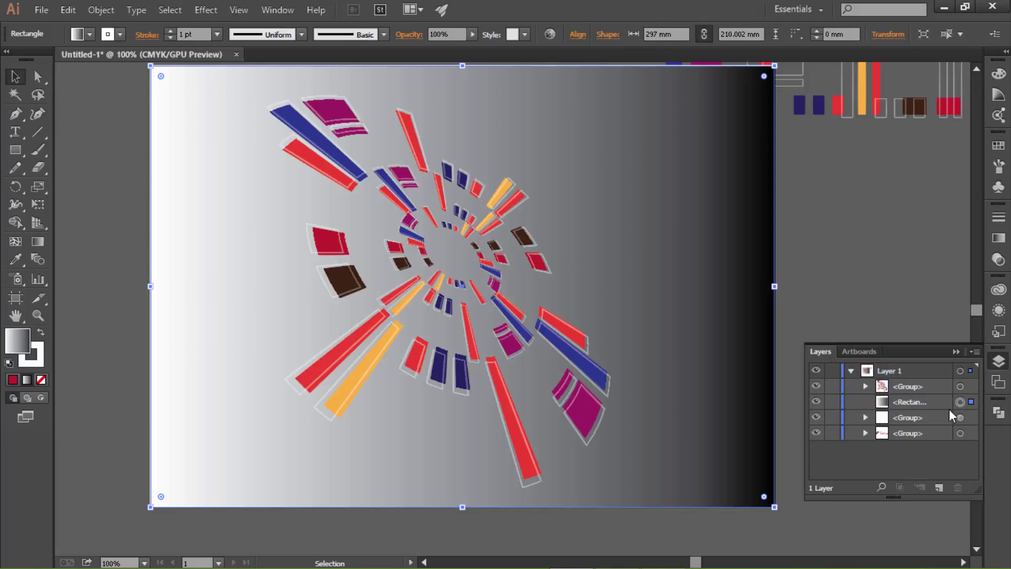
# Make the background gradient radial and turn its centre stop pale pink (magenta about 11)
pyautogui.click(998, 239)
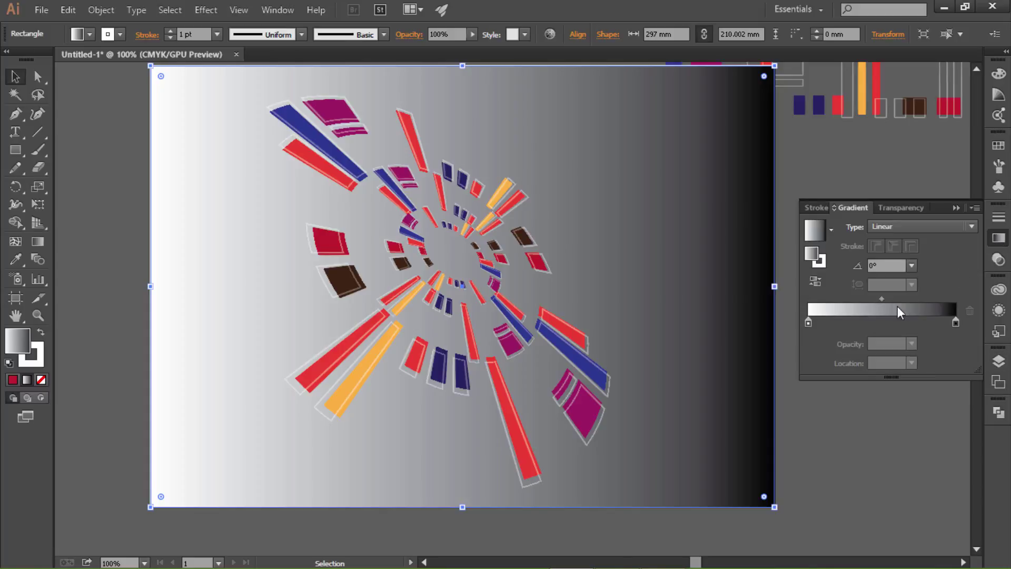
pyautogui.click(889, 228)
pyautogui.click(903, 259)
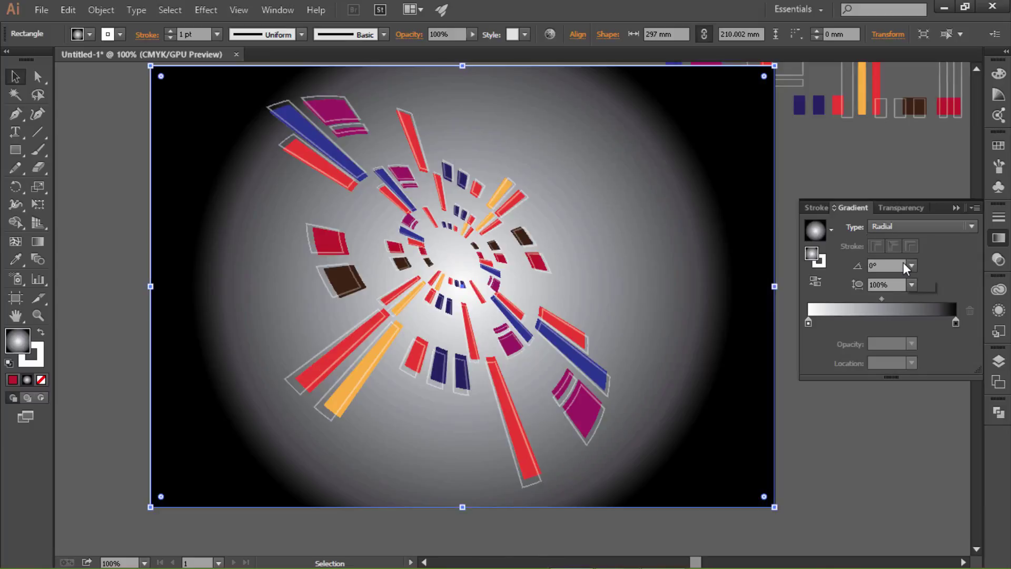
pyautogui.click(808, 323)
pyautogui.doubleClick(808, 323)
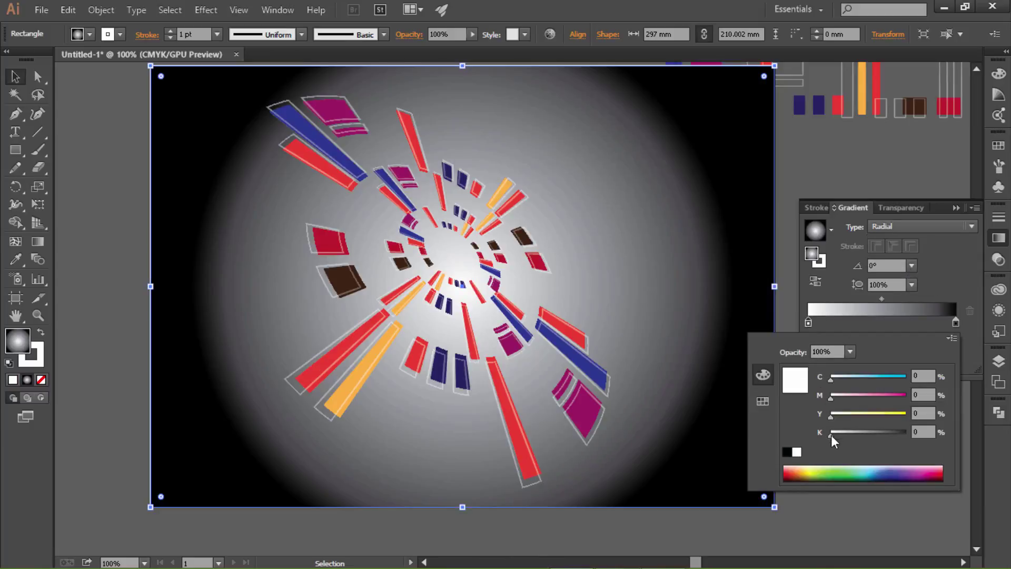
pyautogui.click(915, 468)
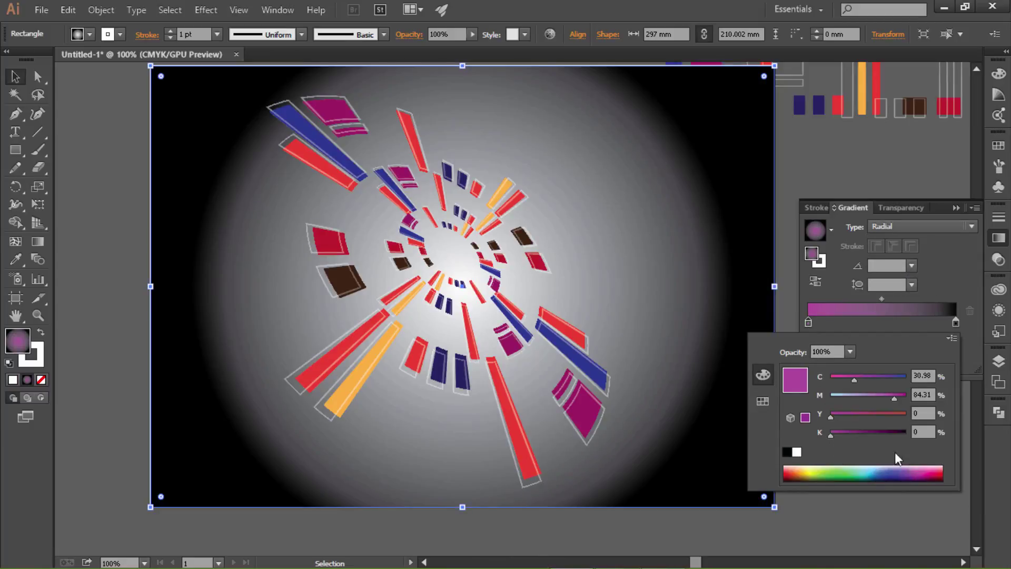
pyautogui.moveTo(872, 397); pyautogui.dragTo(839, 395)
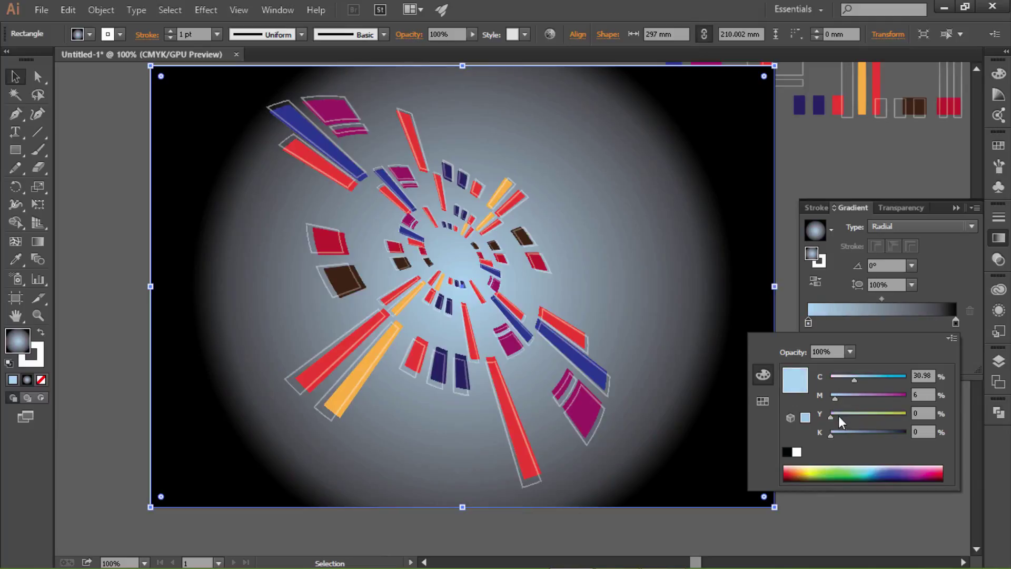
pyautogui.moveTo(853, 380)
pyautogui.mouseDown()
pyautogui.moveTo(833, 390)
pyautogui.moveTo(836, 403)
pyautogui.moveTo(844, 398)
pyautogui.mouseUp()
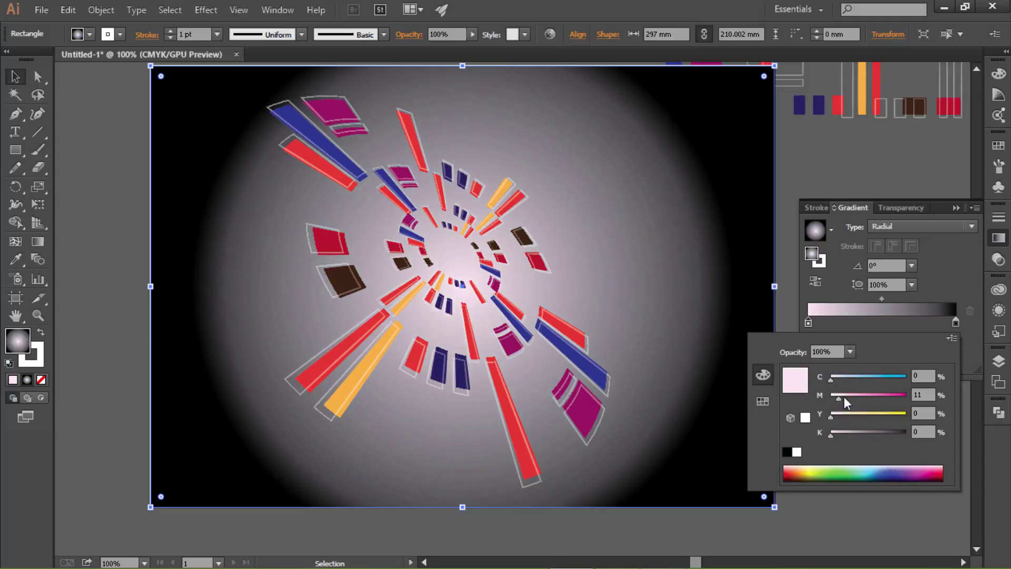
# Set the outer gradient stop to pale pink C=0 M=15 Y=0 K=0
pyautogui.click(956, 322)
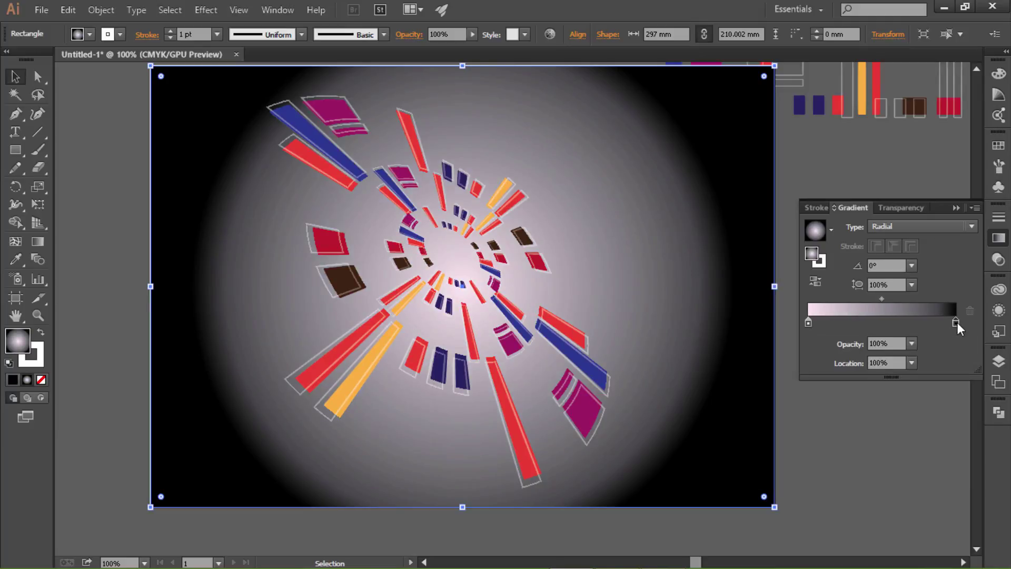
pyautogui.doubleClick(957, 322)
pyautogui.click(930, 467)
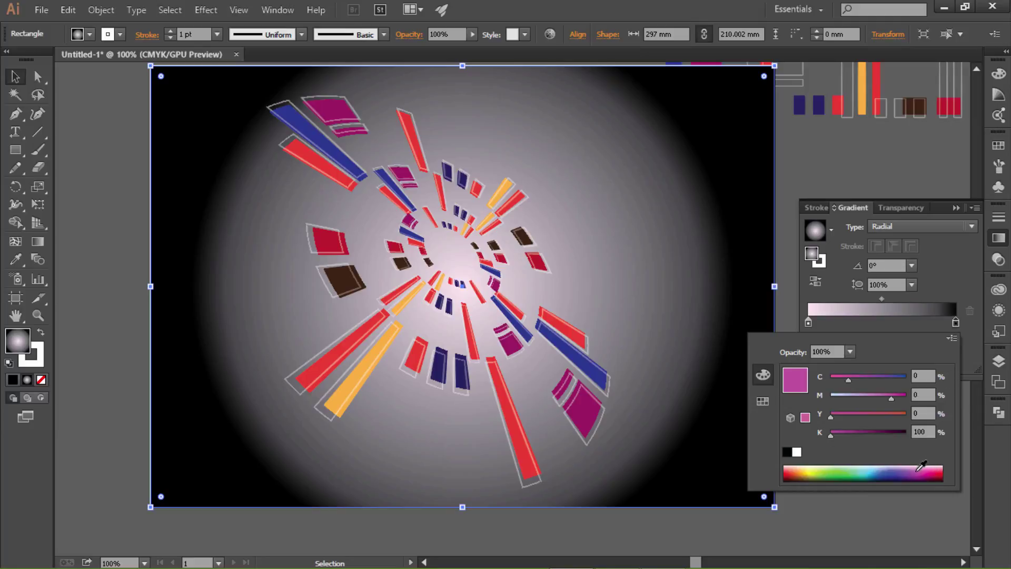
pyautogui.moveTo(852, 394)
pyautogui.mouseDown()
pyautogui.moveTo(842, 399)
pyautogui.moveTo(852, 399)
pyautogui.moveTo(826, 378)
pyautogui.moveTo(843, 397)
pyautogui.mouseUp()
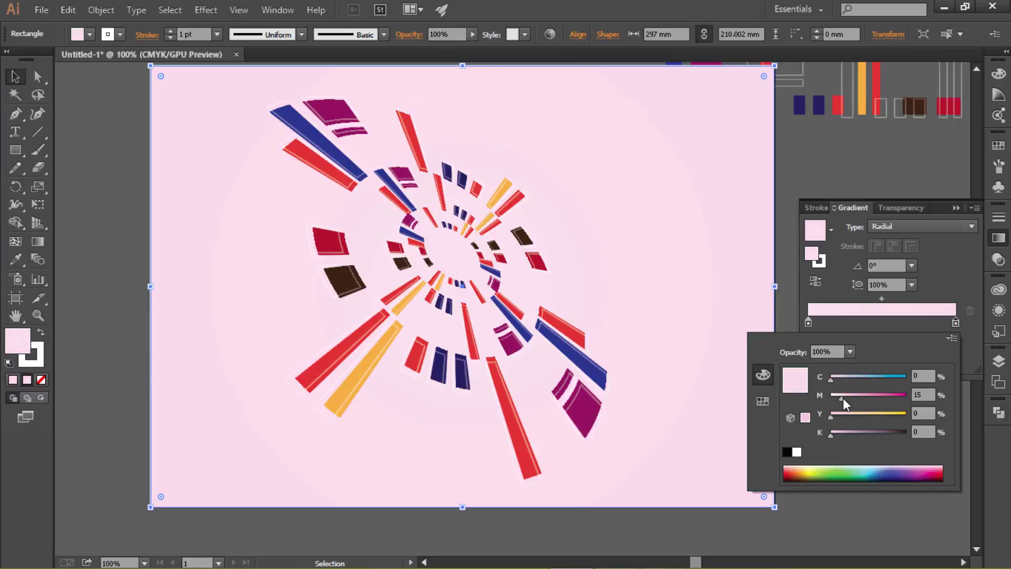
# Draw a circle at left with a white-to-black gradient fill and no stroke
pyautogui.click(999, 246)
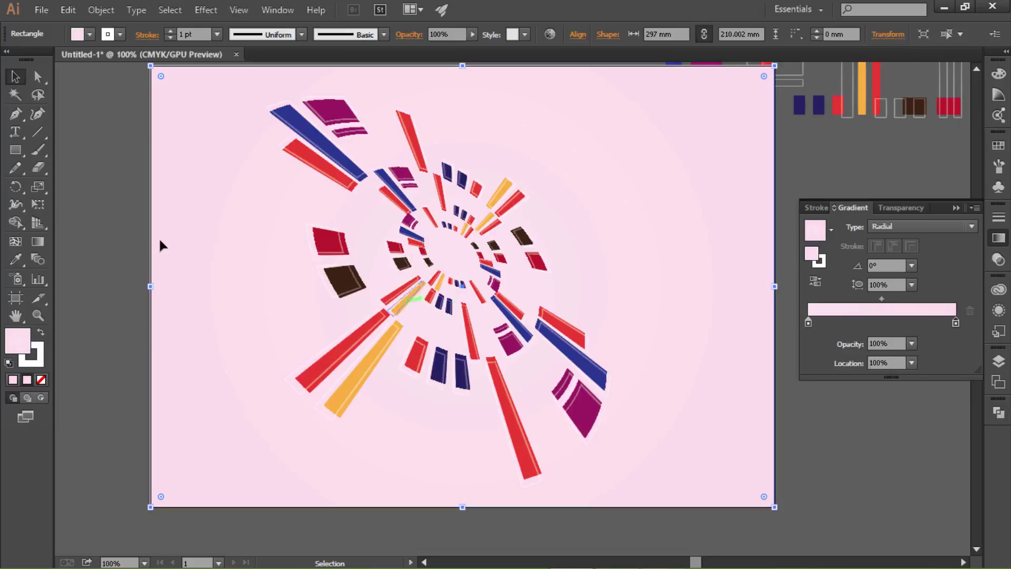
pyautogui.moveTo(15, 150); pyautogui.dragTo(67, 187)
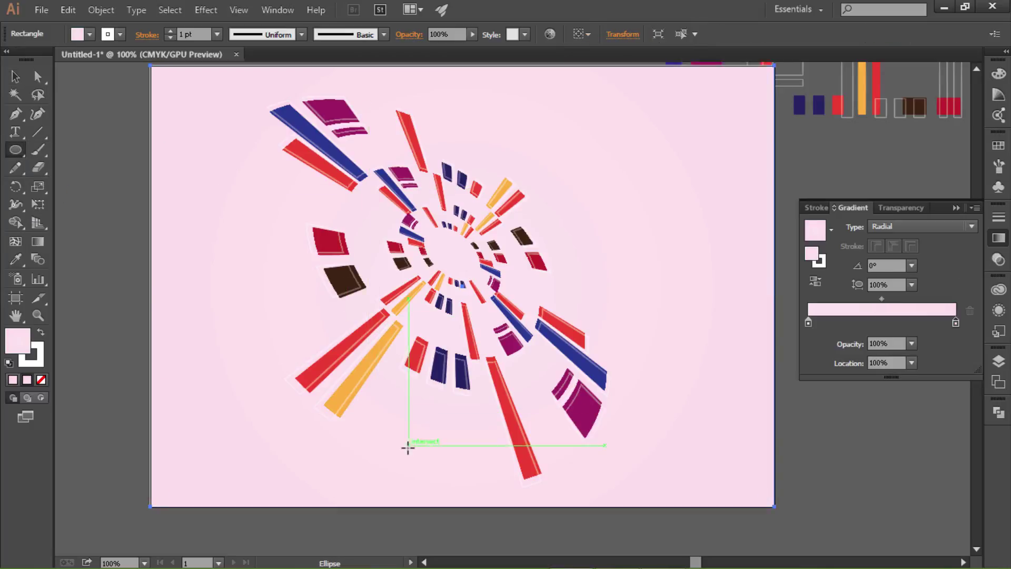
pyautogui.moveTo(211, 290); pyautogui.dragTo(259, 338)
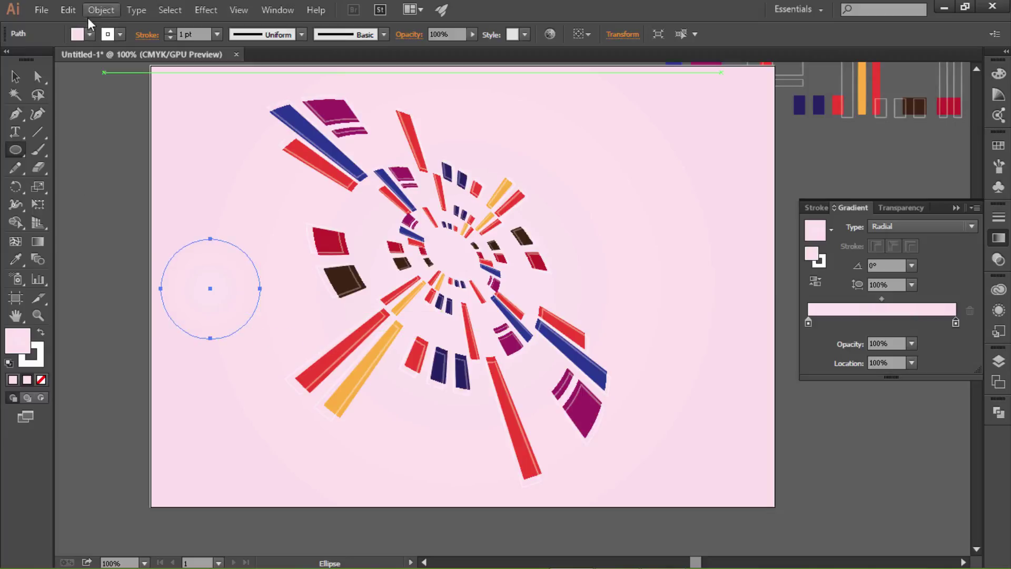
pyautogui.click(89, 34)
pyautogui.click(9, 91)
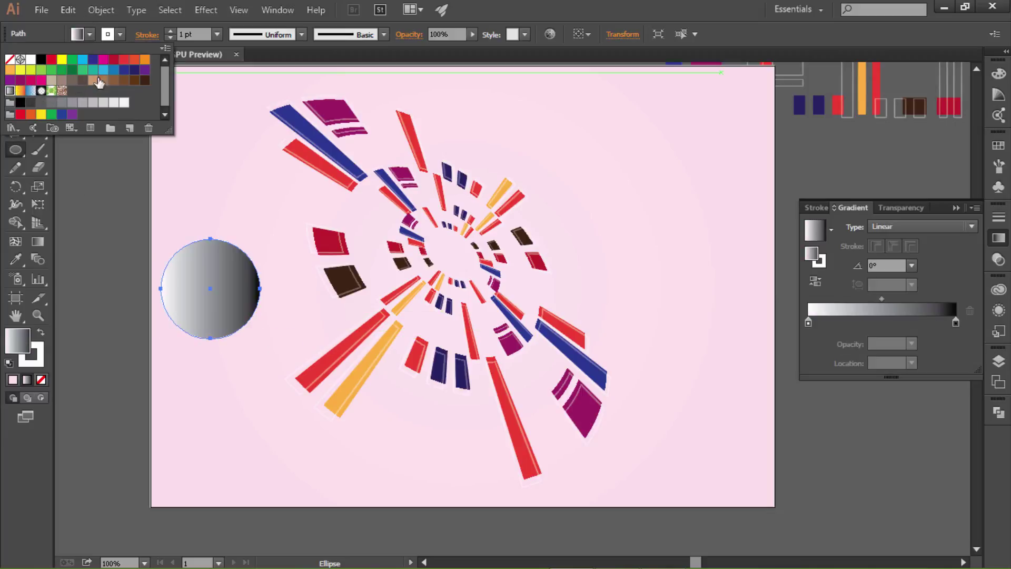
pyautogui.click(122, 33)
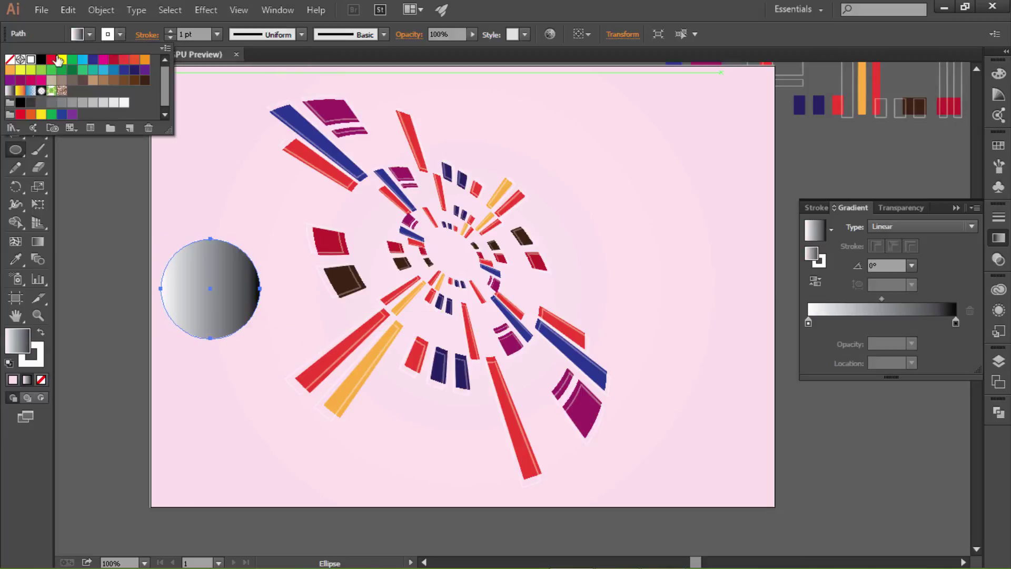
pyautogui.click(9, 59)
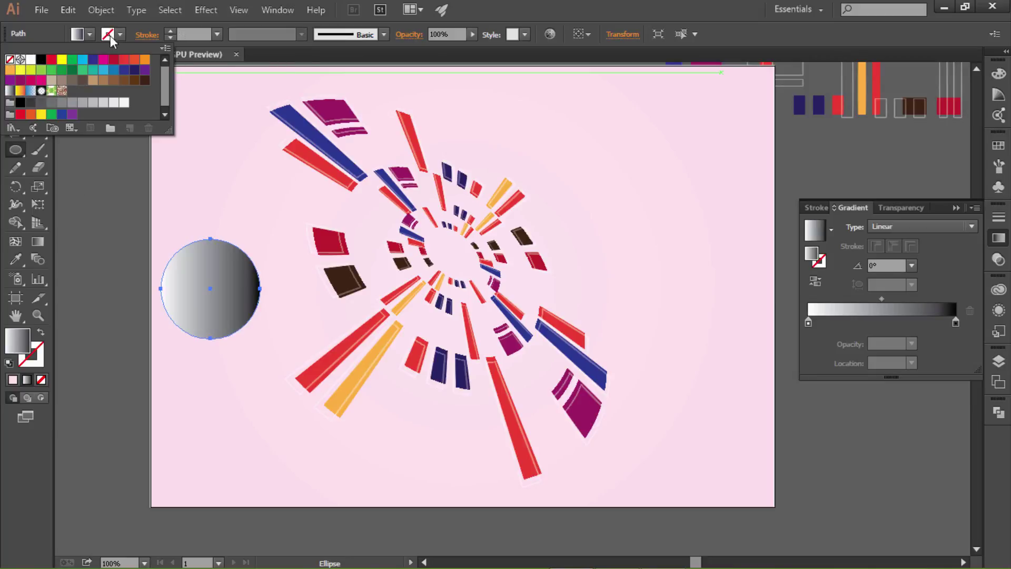
# Make the circle's gradient radial and reversed, with the white outer stop at 0% opacity
pyautogui.click(904, 226)
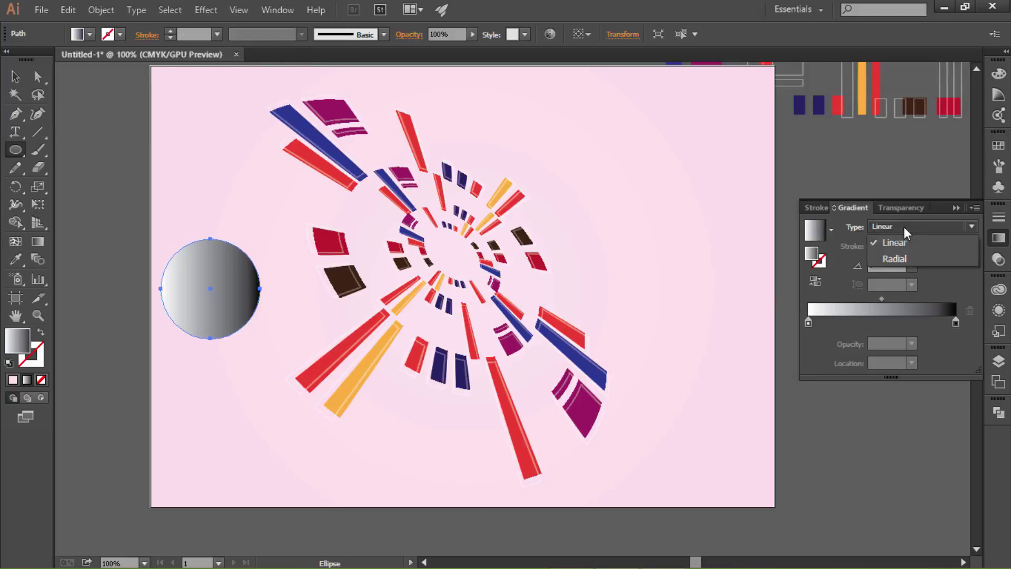
pyautogui.click(902, 260)
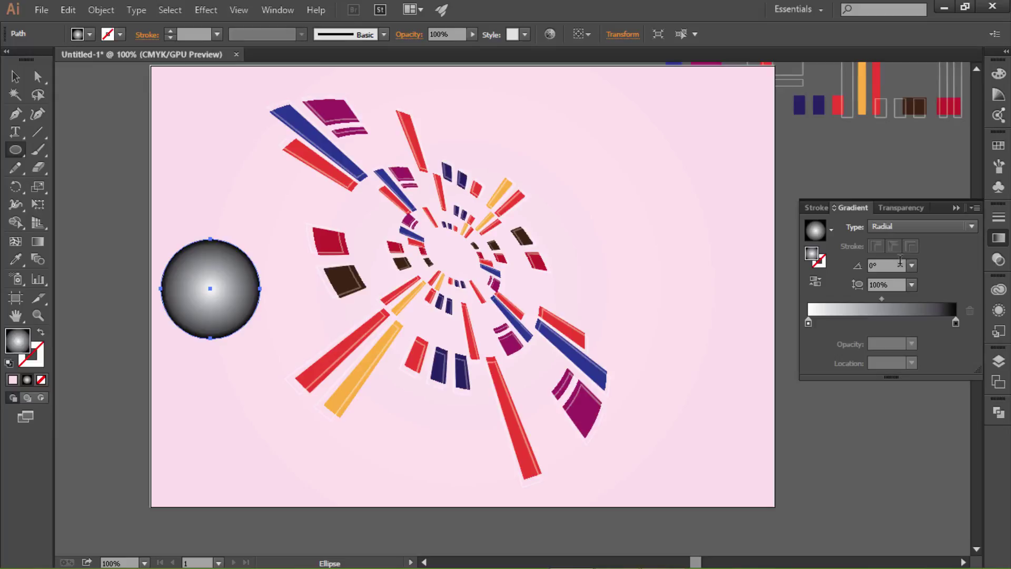
pyautogui.click(817, 280)
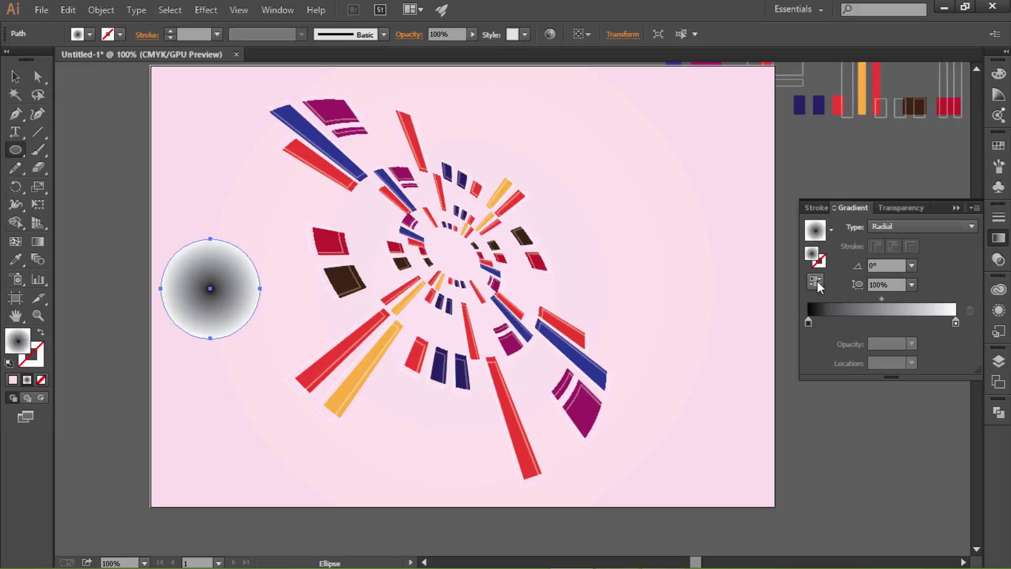
pyautogui.click(956, 324)
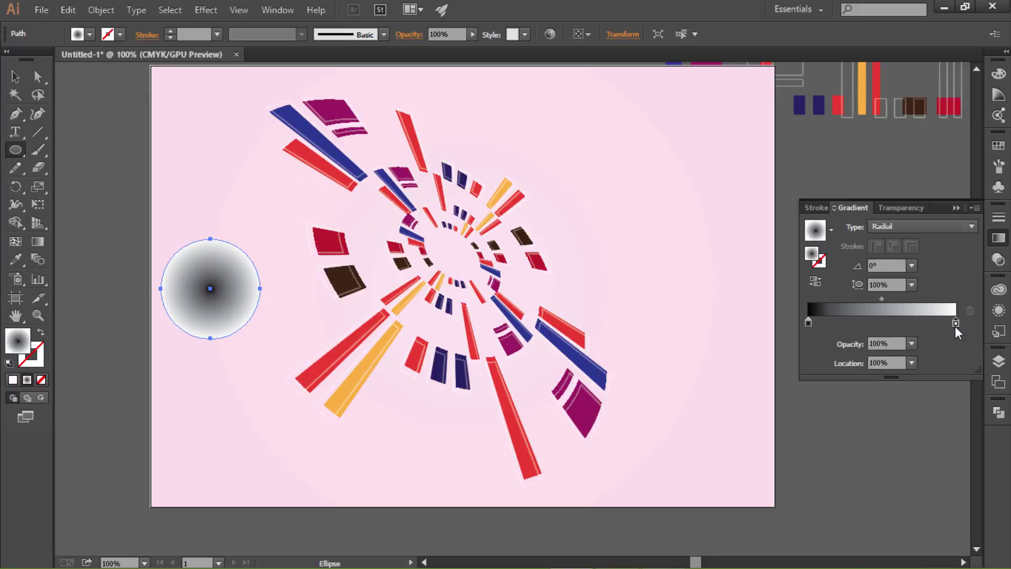
pyautogui.click(912, 346)
pyautogui.click(925, 359)
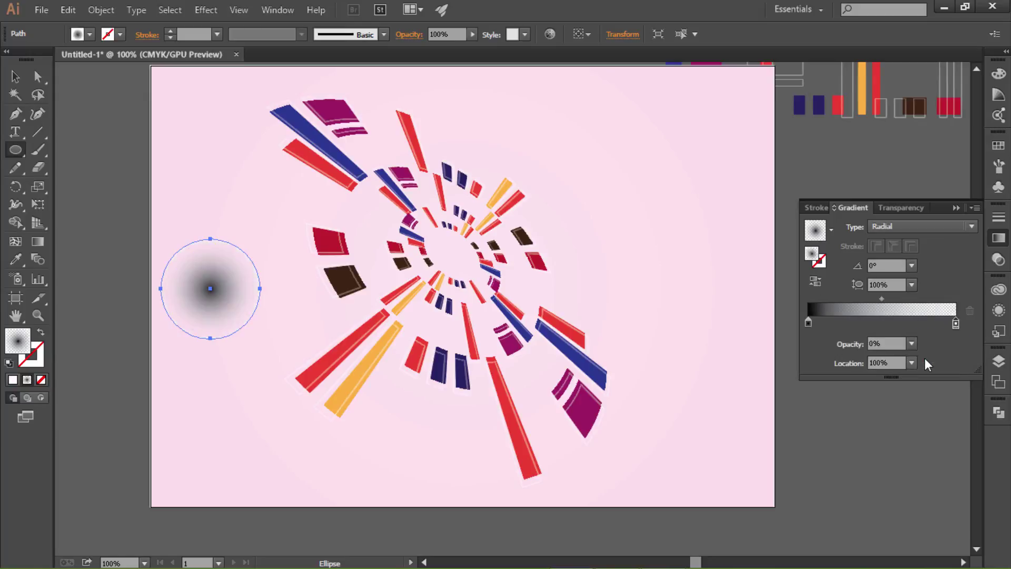
# Move the gradient circle below the rings and scale it into a flat, wide ellipse
pyautogui.click(15, 76)
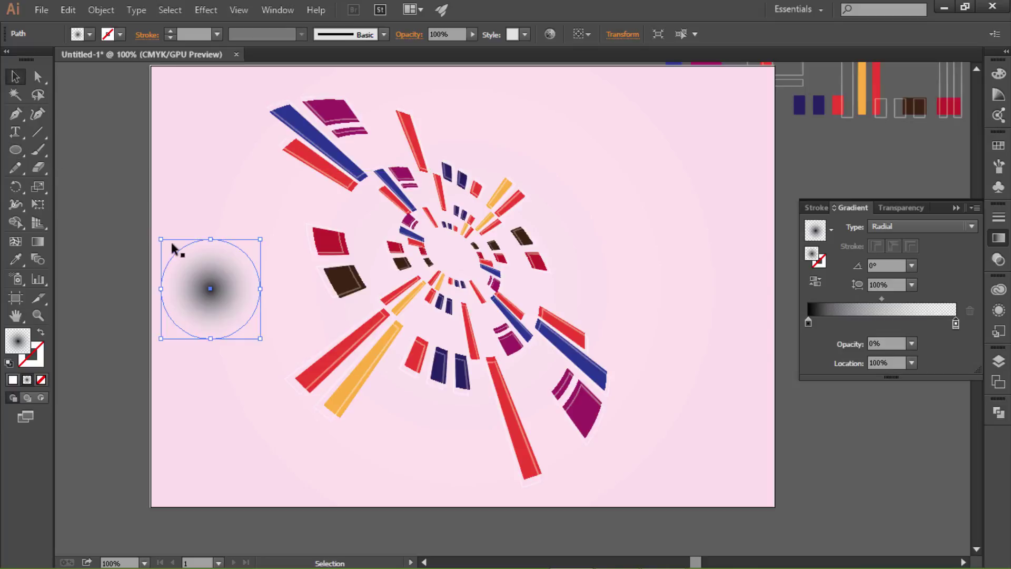
pyautogui.moveTo(211, 280); pyautogui.dragTo(432, 437)
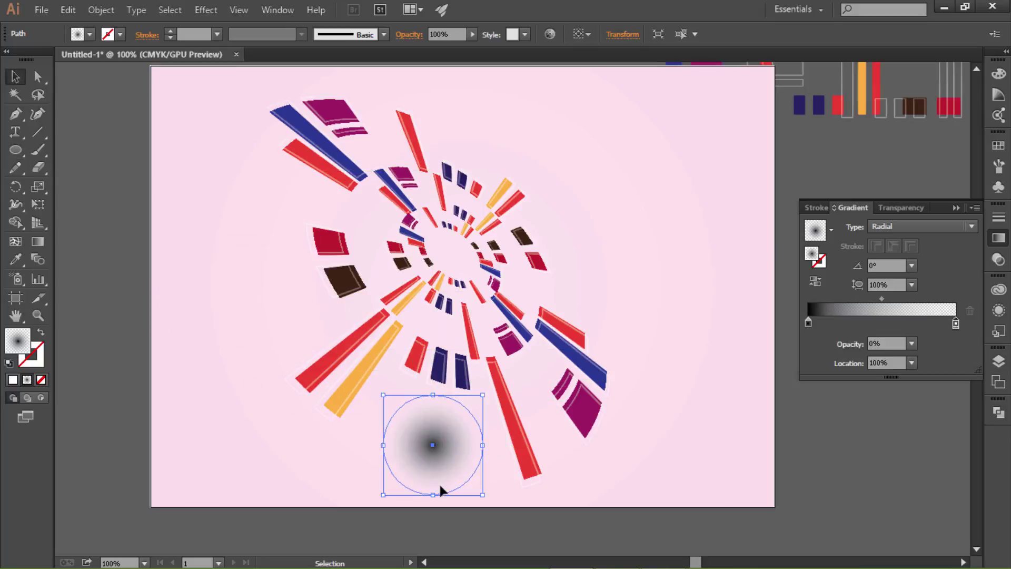
pyautogui.moveTo(433, 495); pyautogui.dragTo(433, 433)
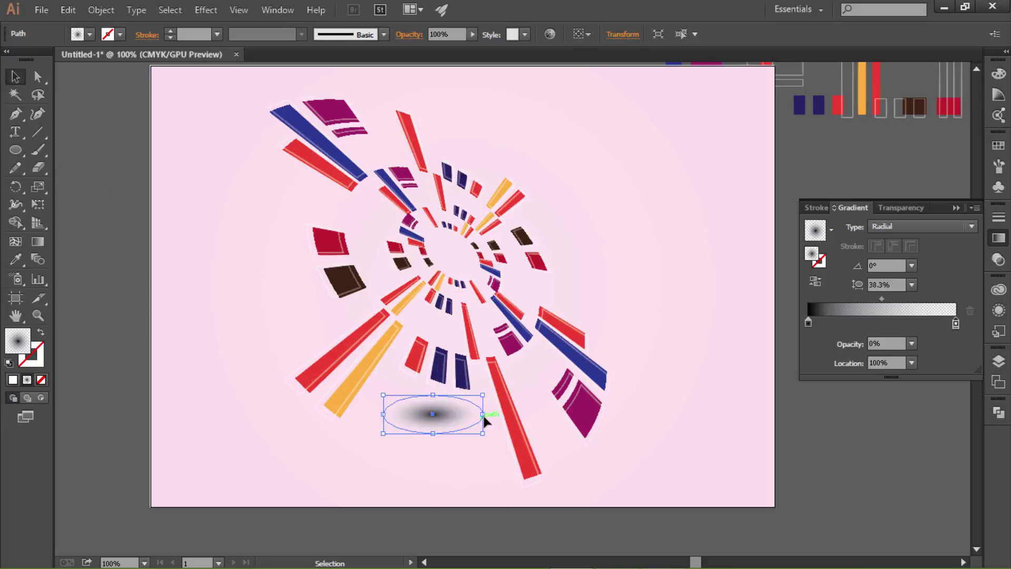
pyautogui.moveTo(498, 415); pyautogui.dragTo(665, 414)
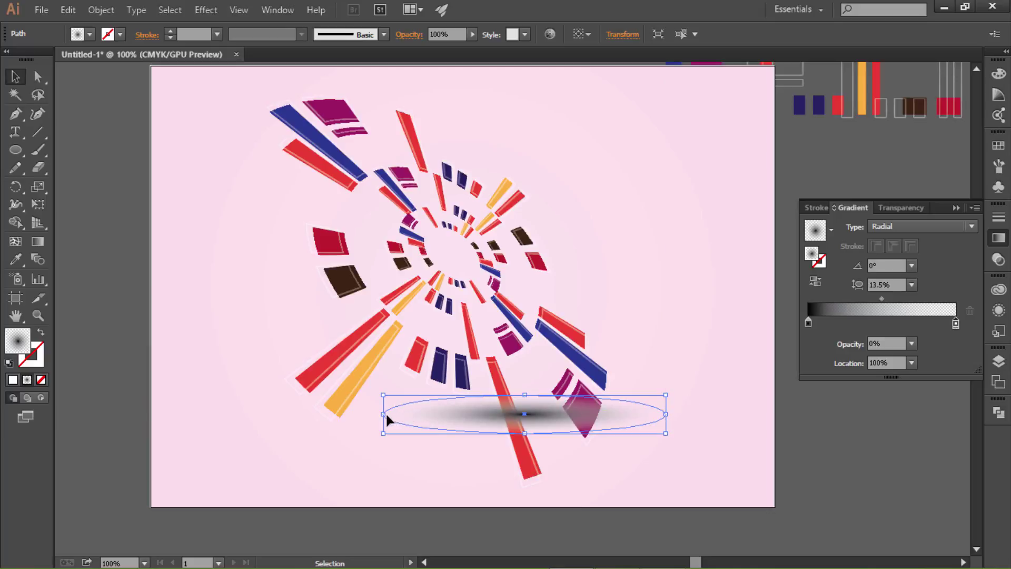
pyautogui.moveTo(385, 414); pyautogui.dragTo(221, 415)
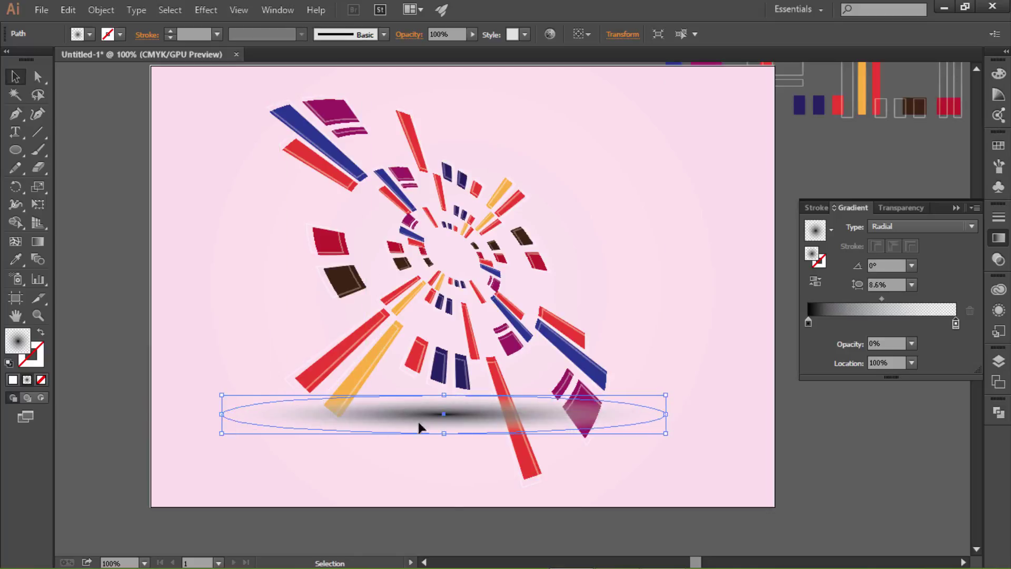
# Set the shadow ellipse to Multiply blending and stack it behind the ring group in Layers
pyautogui.click(902, 207)
pyautogui.click(862, 226)
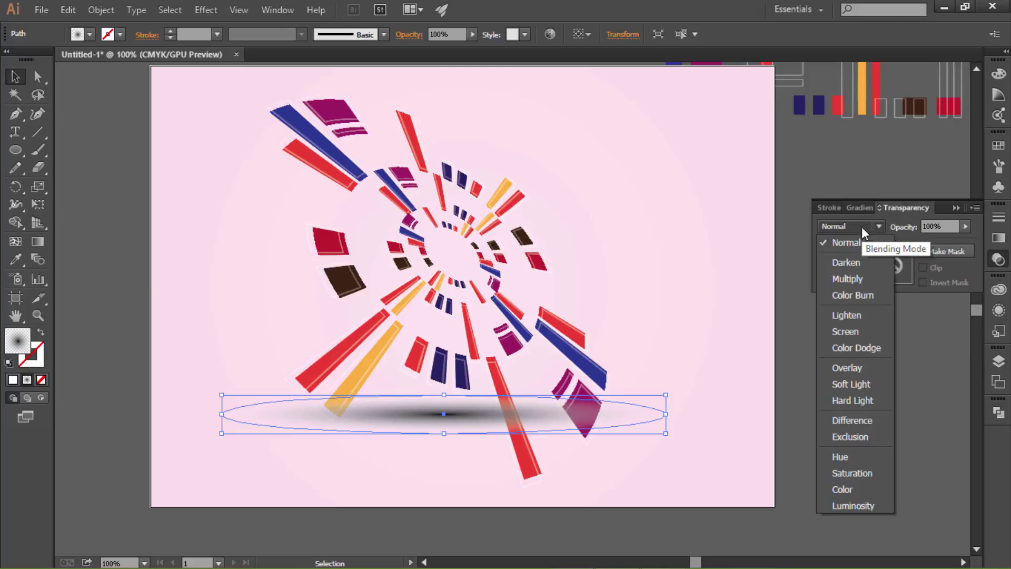
pyautogui.click(858, 278)
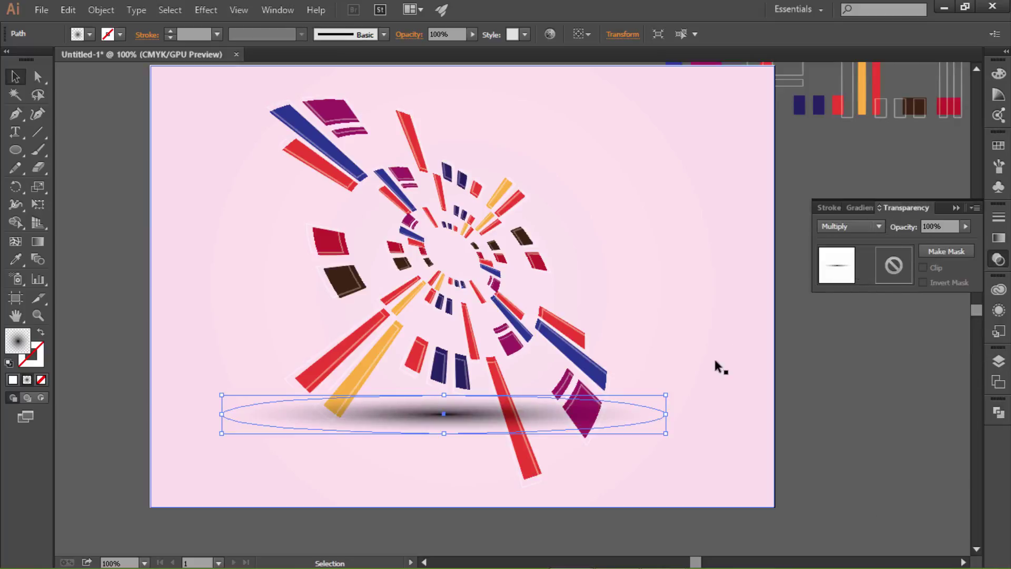
pyautogui.click(999, 362)
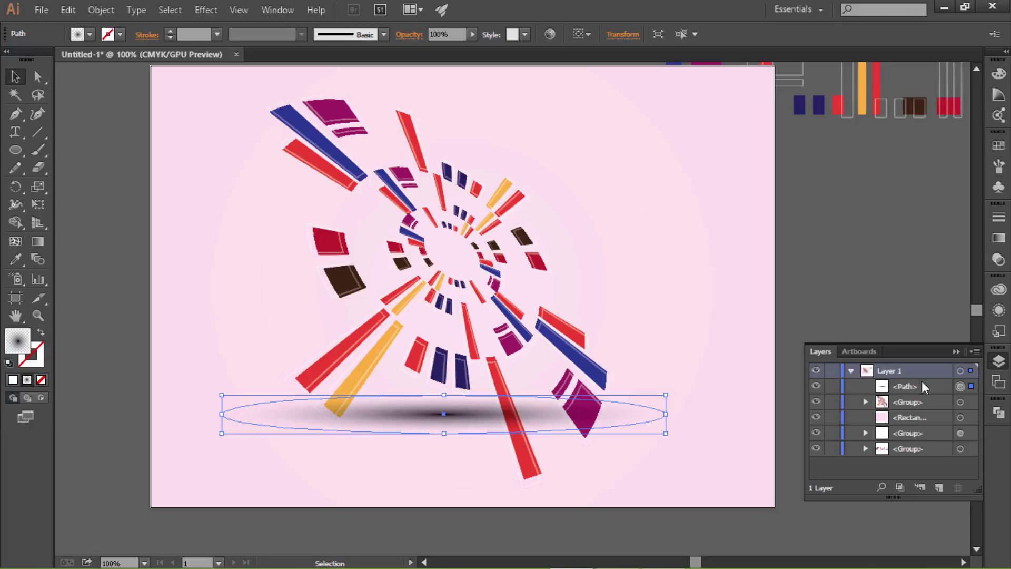
pyautogui.moveTo(914, 387); pyautogui.dragTo(916, 410)
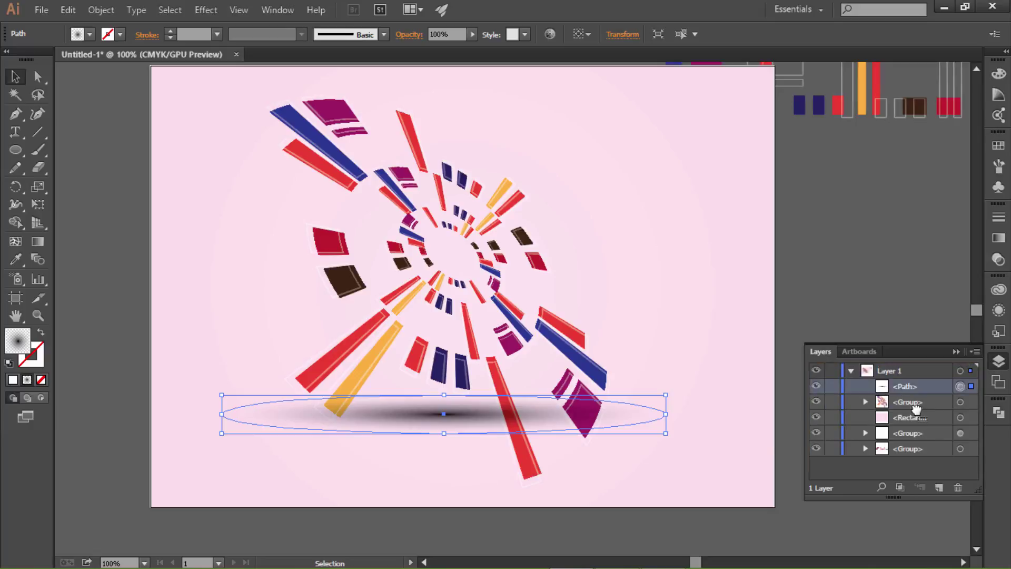
pyautogui.click(568, 482)
# Nudge the shadow ellipse slightly higher beneath the rings
pyautogui.keyDown('ctrl'); pyautogui.click(481, 322); pyautogui.keyUp('ctrl')
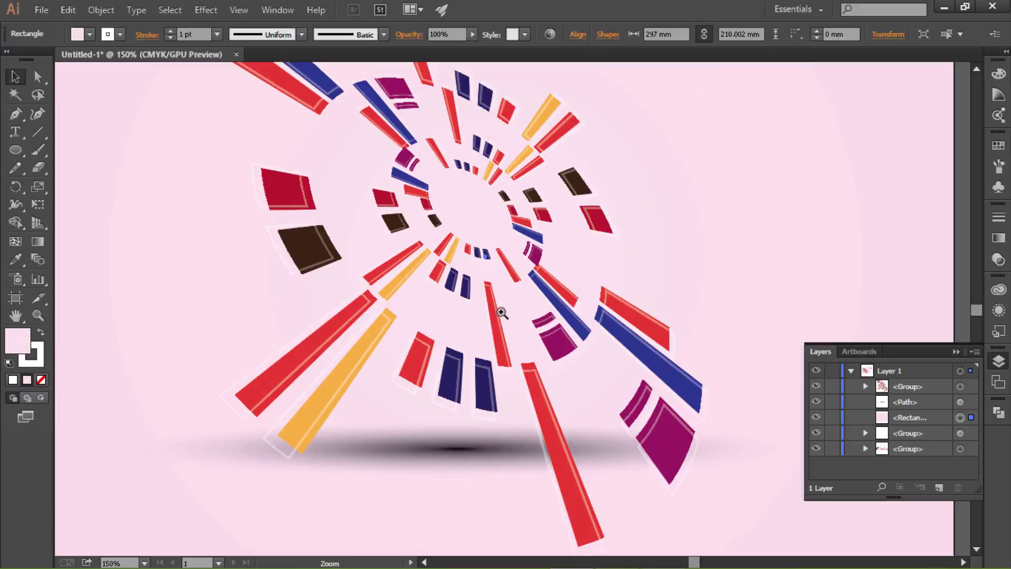
pyautogui.moveTo(503, 312); pyautogui.dragTo(505, 351)
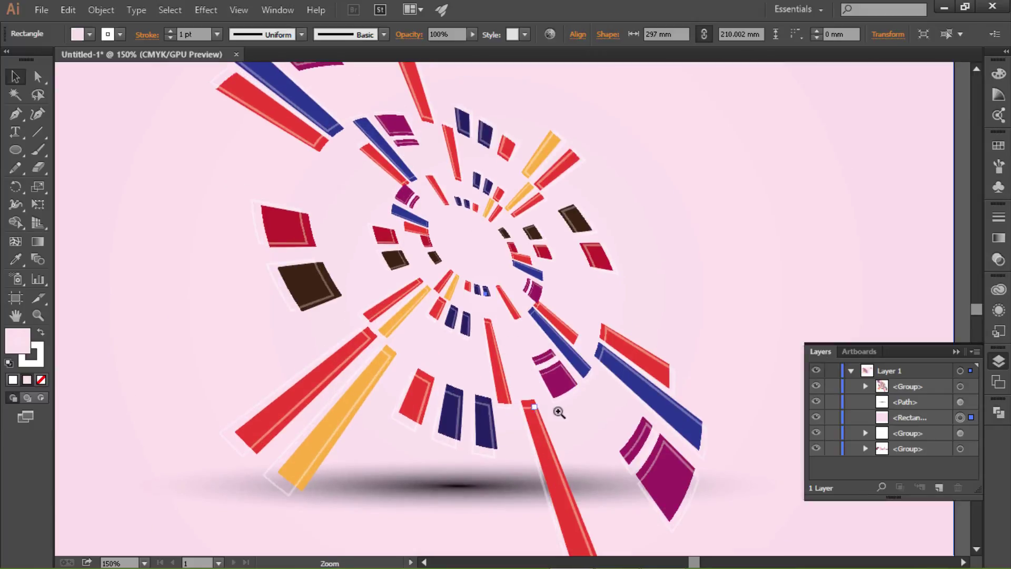
pyautogui.hotkey('ctrl', '1')
pyautogui.click(451, 381)
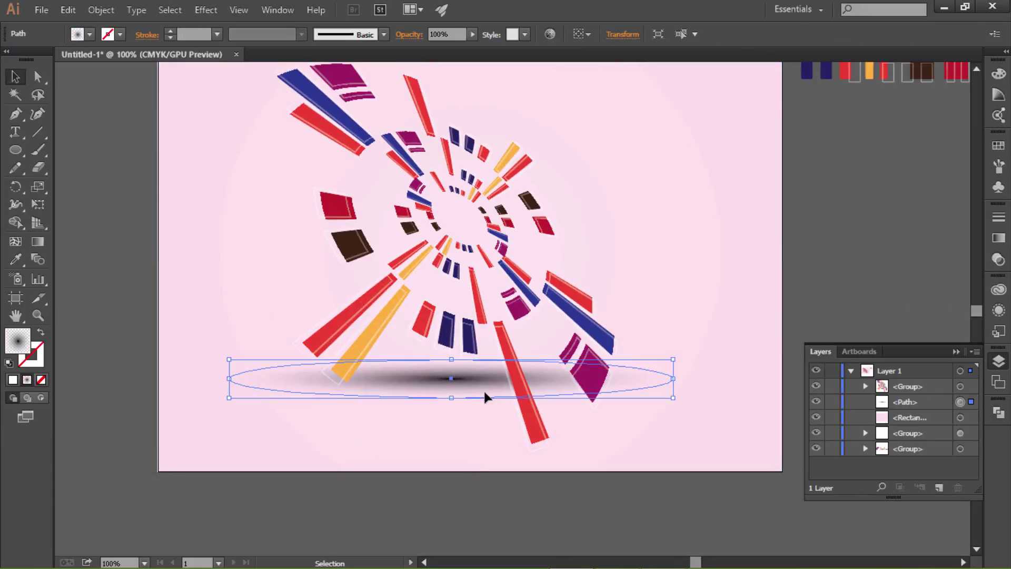
pyautogui.hotkey('shift', 'Up')
pyautogui.hotkey('shift', 'Up')
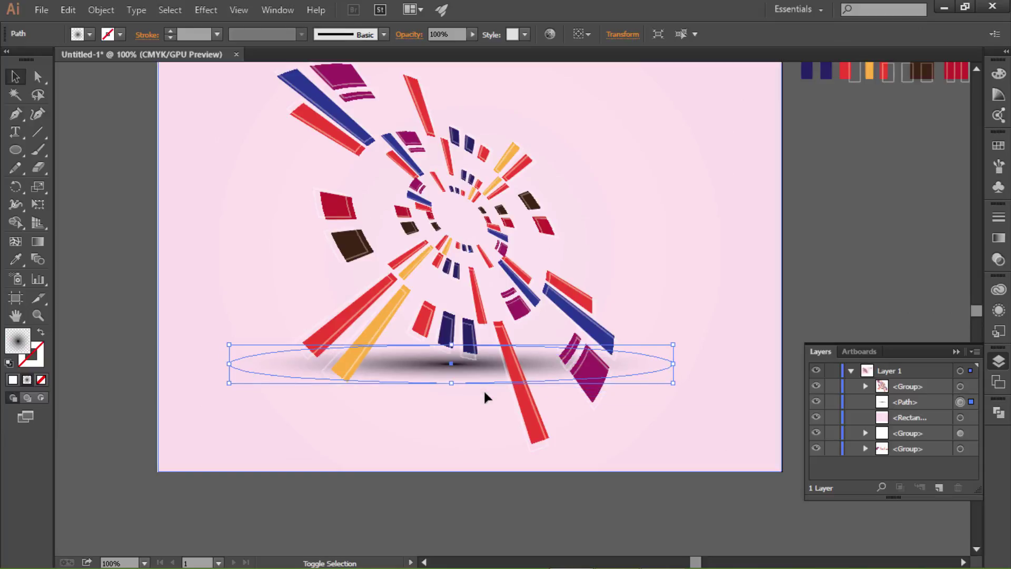
pyautogui.press('Down')
pyautogui.press('Down')
pyautogui.press('Down')
pyautogui.press('Down')
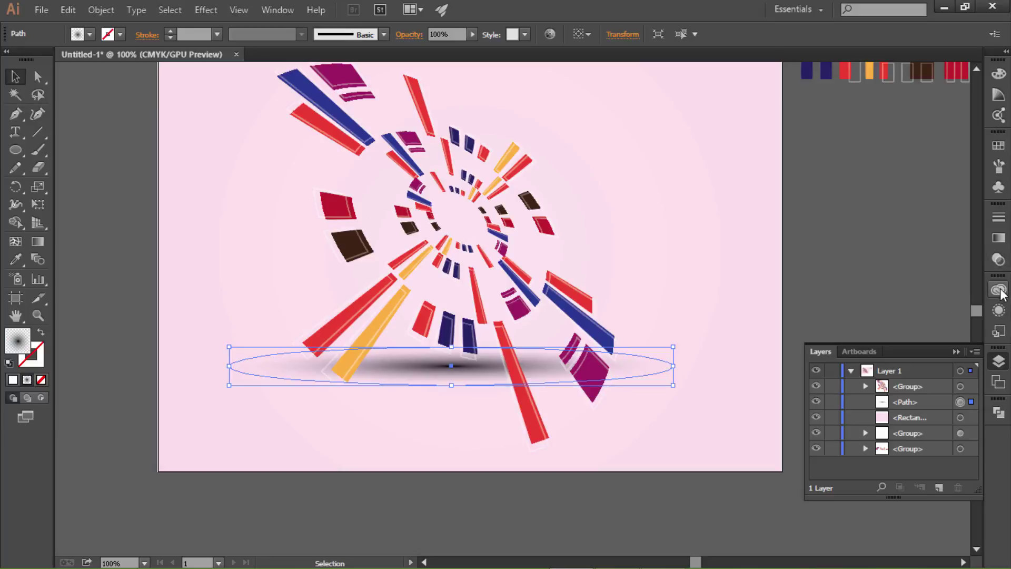
# Lower the shadow ellipse's opacity to 70% in the Transparency panel
pyautogui.click(999, 238)
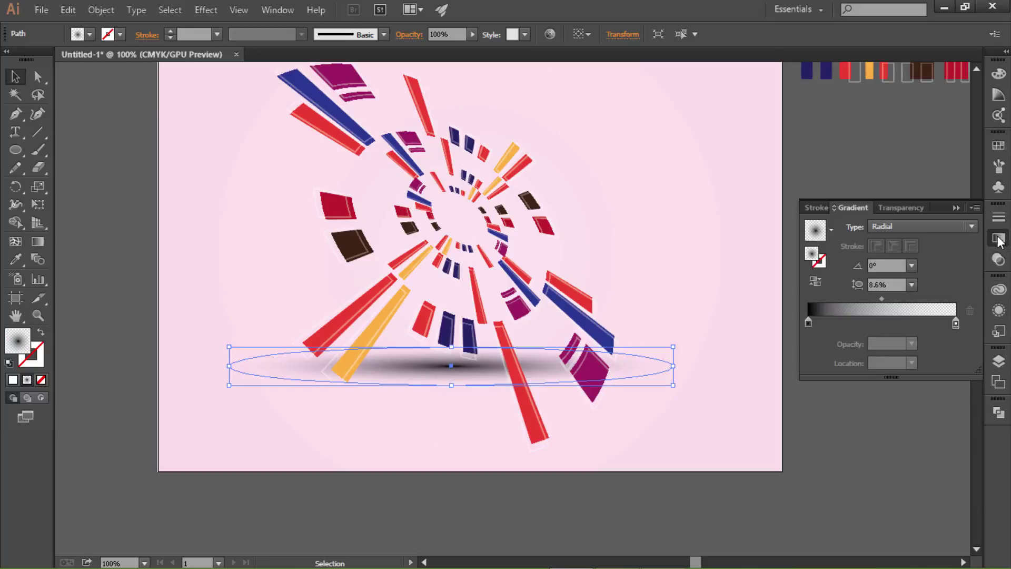
pyautogui.click(914, 210)
pyautogui.click(941, 225)
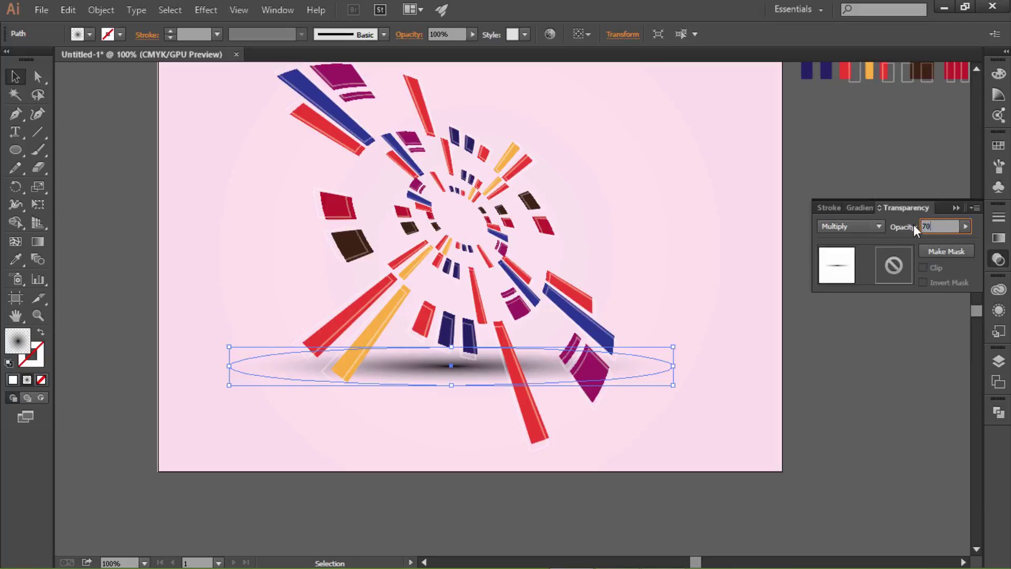
pyautogui.press('Return')
pyautogui.click(606, 430)
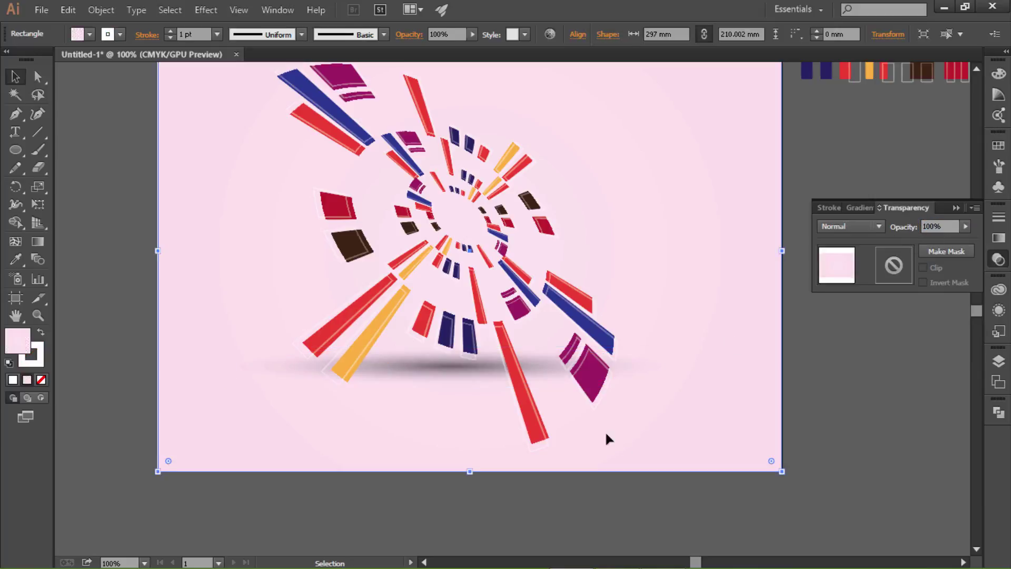
pyautogui.moveTo(605, 431); pyautogui.dragTo(603, 473)
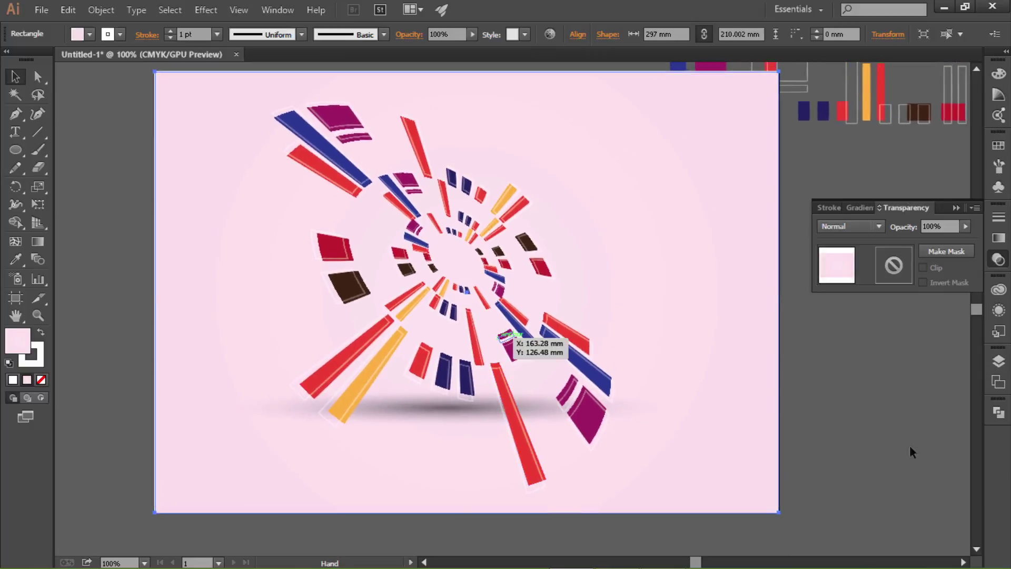
pyautogui.click(899, 408)
pyautogui.scroll(1, 515, 336)
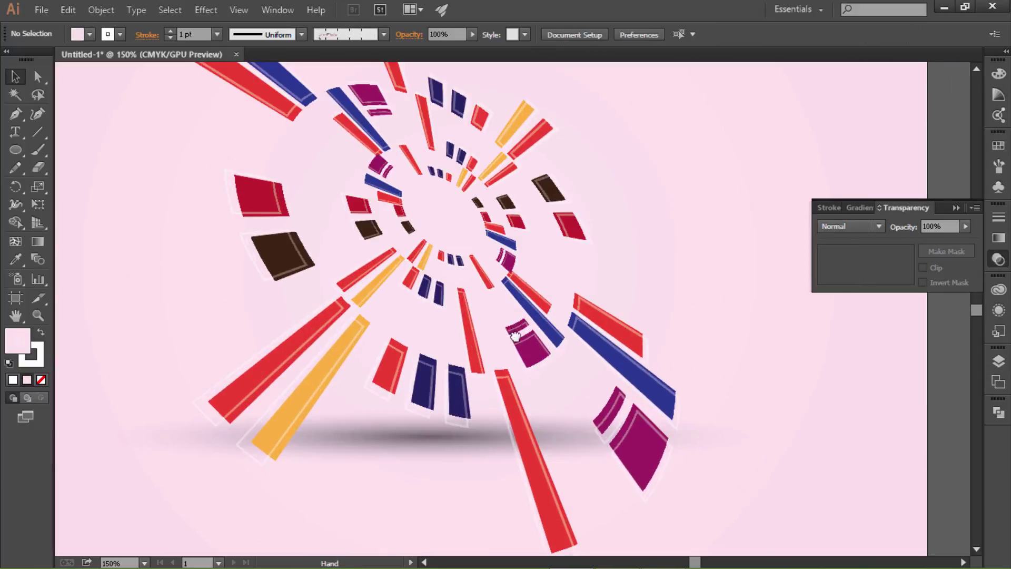
pyautogui.moveTo(515, 336); pyautogui.dragTo(534, 374)
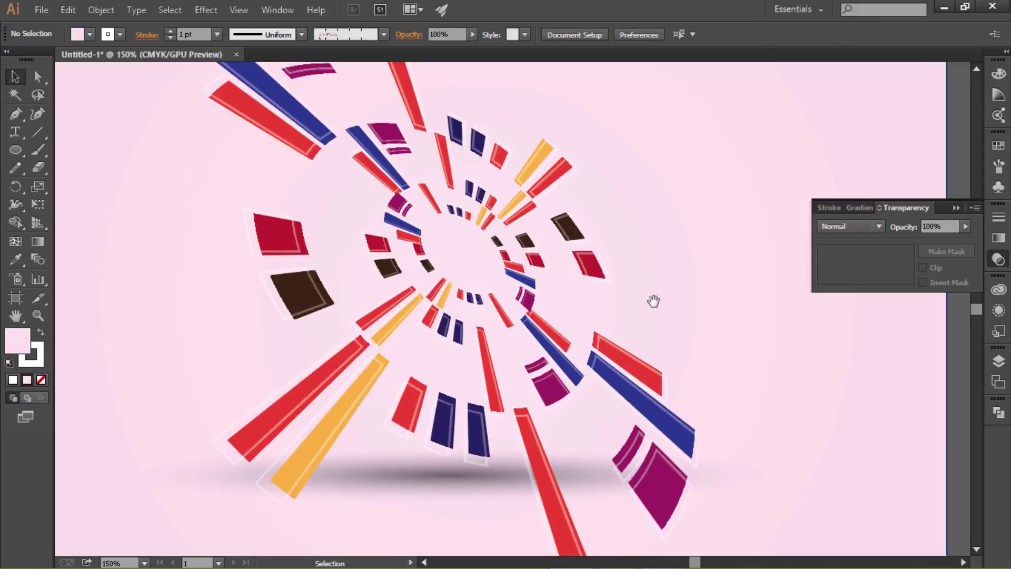